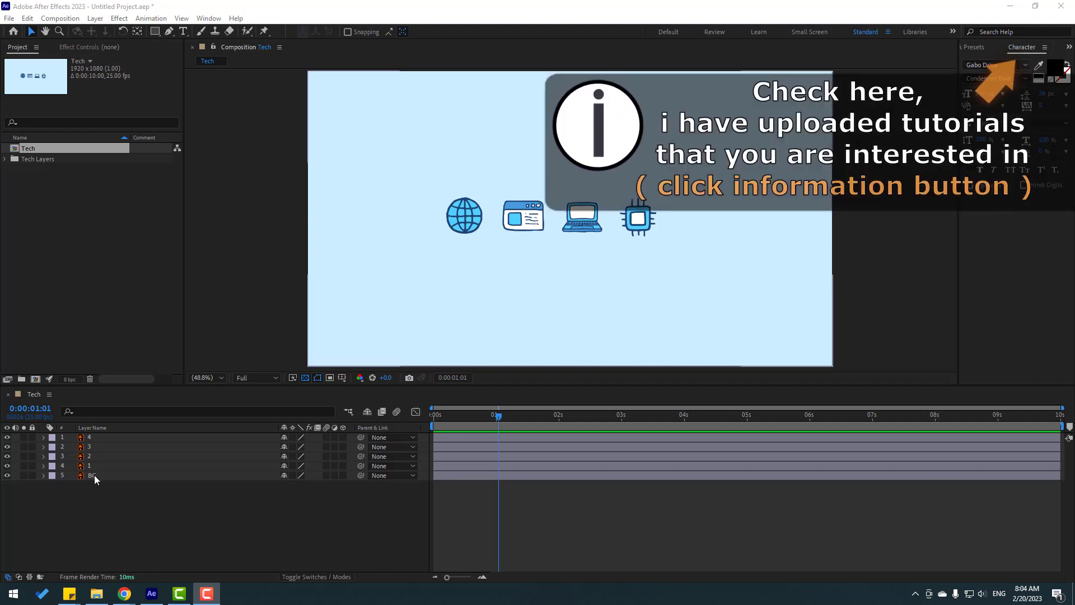
Lock the BG layer and add a text layer reading TECH above the icons
{"action": "left_click", "coordinate": [93, 475]}
{"action": "left_click", "coordinate": [32, 474]}
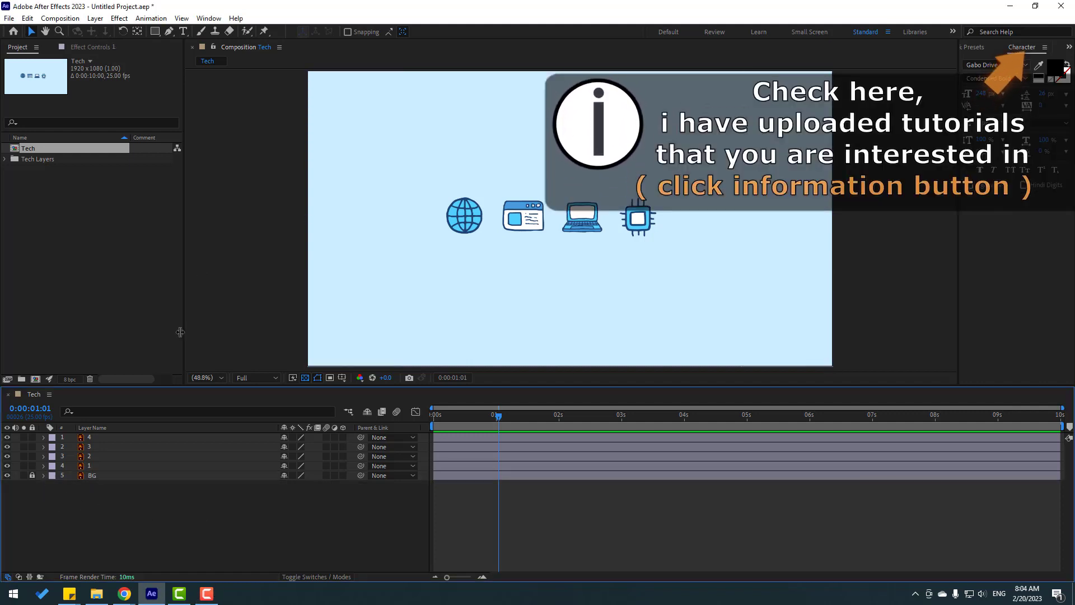
{"action": "left_click", "coordinate": [183, 31]}
{"action": "left_click", "coordinate": [451, 147]}
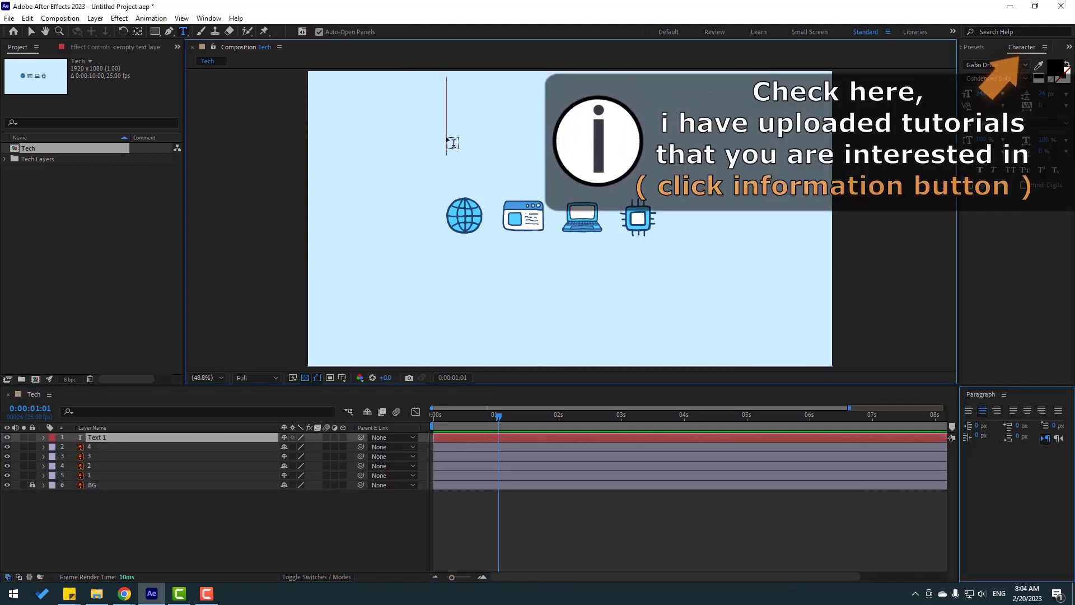
{"action": "type", "text": "TECH"}
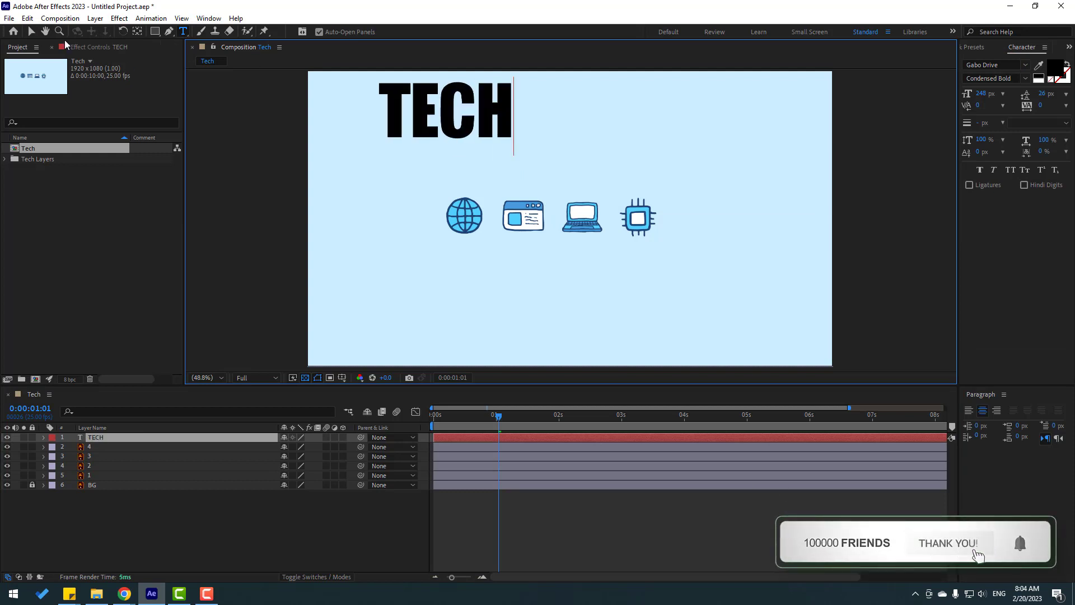
{"action": "left_click", "coordinate": [32, 31]}
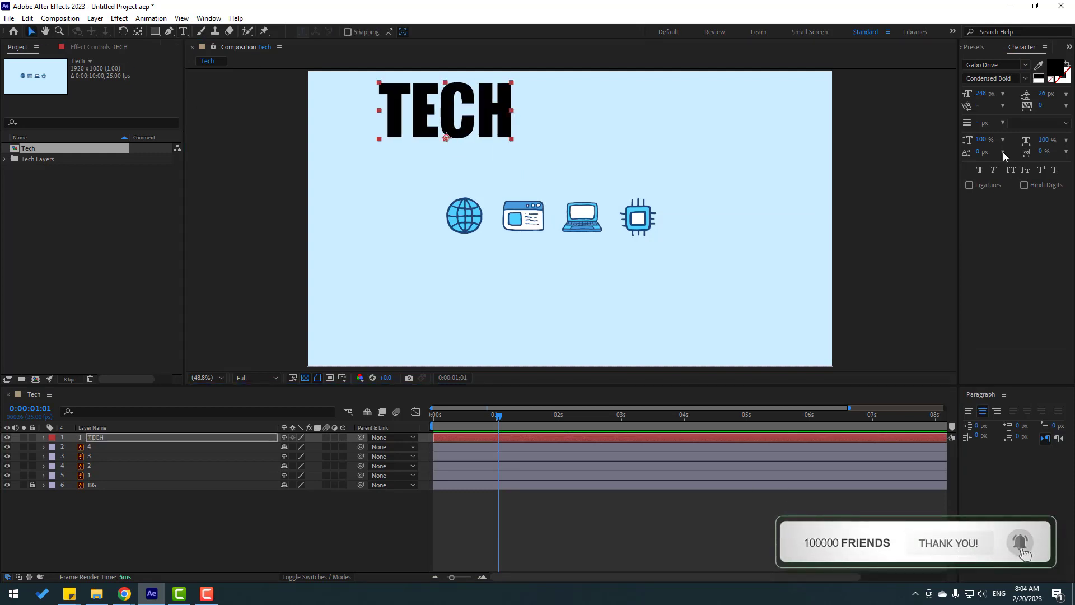
Change the TECH text's fill colour to off-white and move the text to just above the row of icons
{"action": "left_click", "coordinate": [1056, 68]}
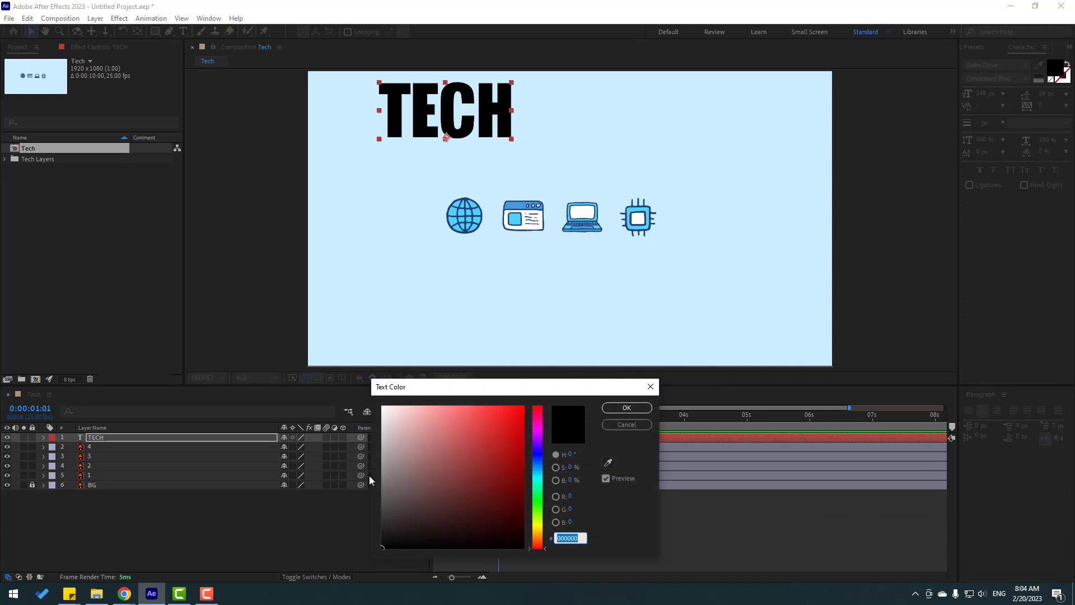
{"action": "left_click_drag", "start_coordinate": [457, 446], "coordinate": [338, 384]}
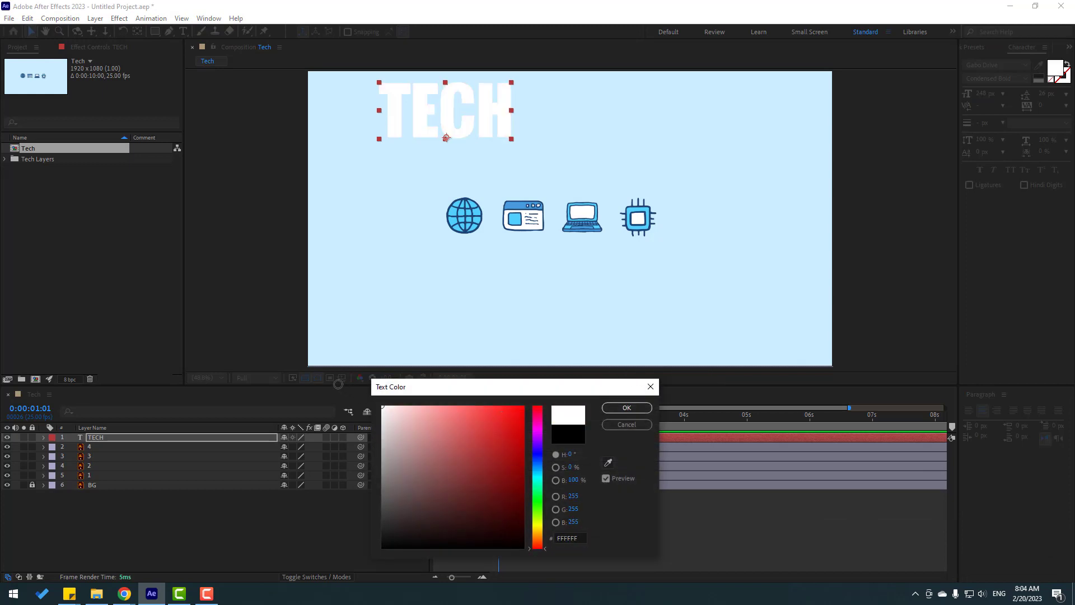
{"action": "left_click", "coordinate": [609, 463]}
{"action": "left_click_drag", "start_coordinate": [380, 411], "coordinate": [372, 407]}
{"action": "left_click", "coordinate": [626, 408]}
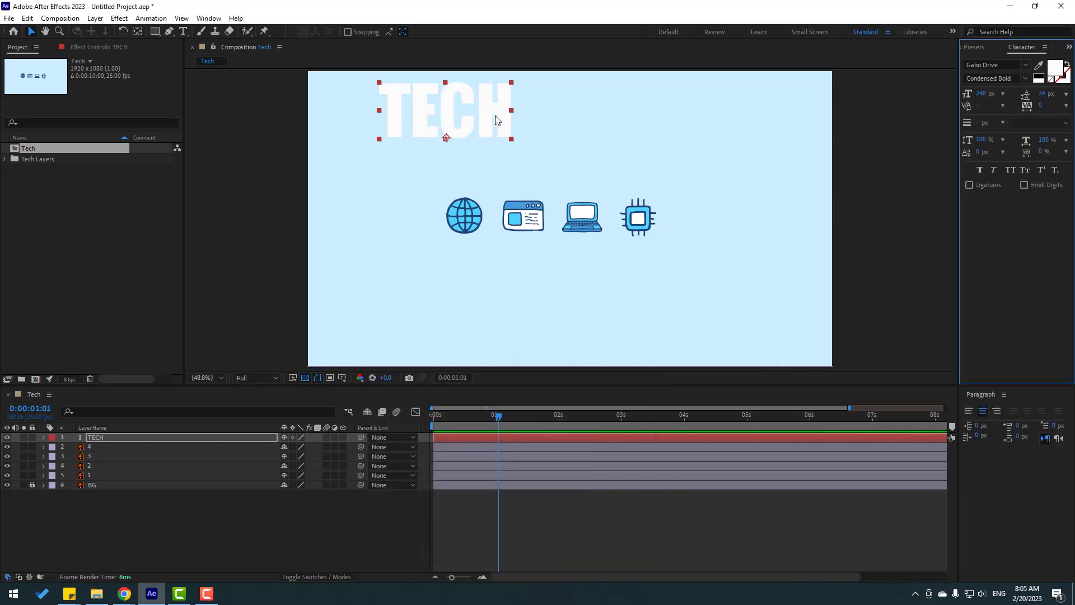
{"action": "left_click_drag", "start_coordinate": [486, 128], "coordinate": [581, 154]}
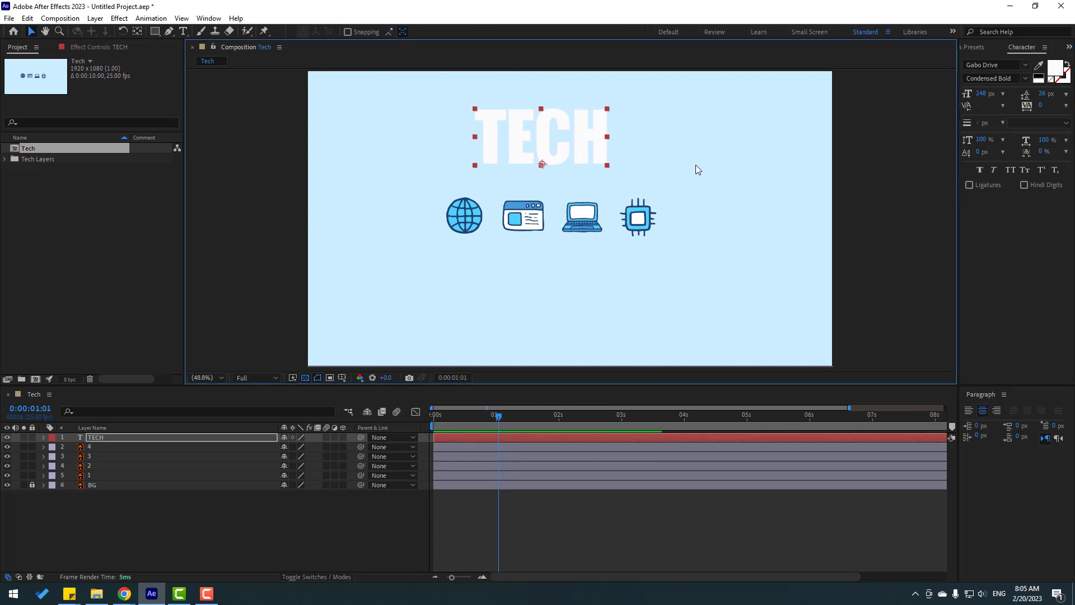
Add a 5 px stroke to the TECH text and sample the dark blue 1E4675 as its colour
{"action": "left_click", "coordinate": [977, 124]}
{"action": "type", "text": "2"}
{"action": "key", "text": "Return"}
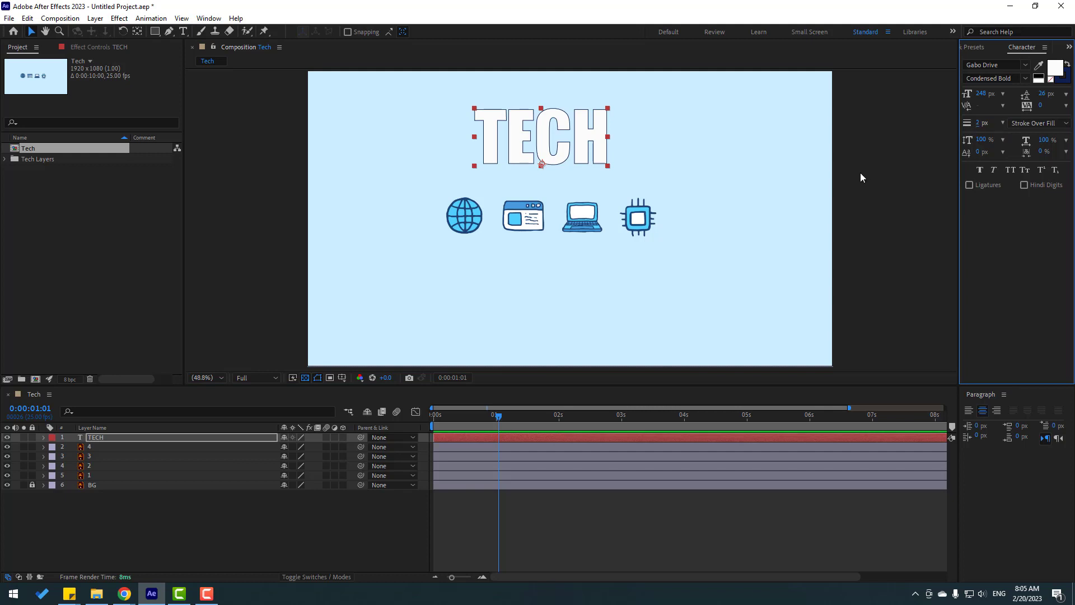
{"action": "left_click", "coordinate": [980, 122]}
{"action": "type", "text": "5"}
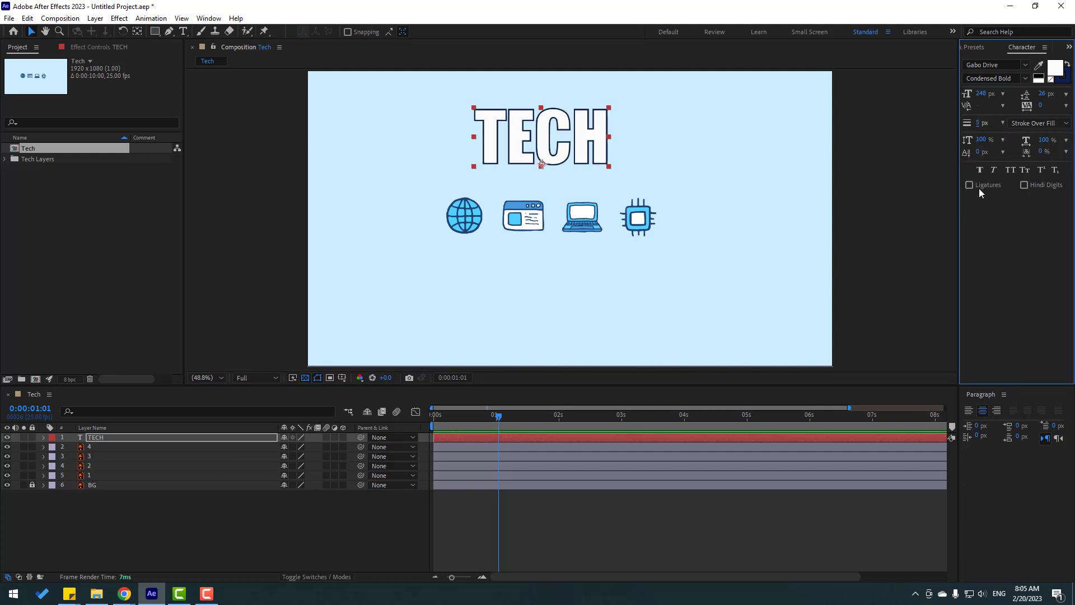
{"action": "left_click", "coordinate": [1066, 85]}
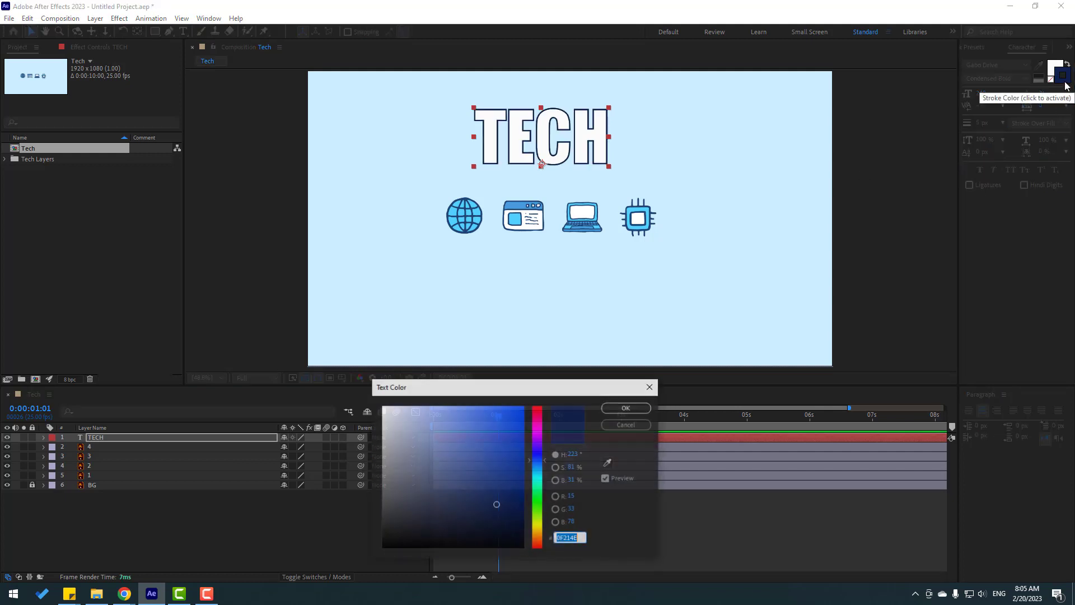
{"action": "left_click", "coordinate": [608, 463]}
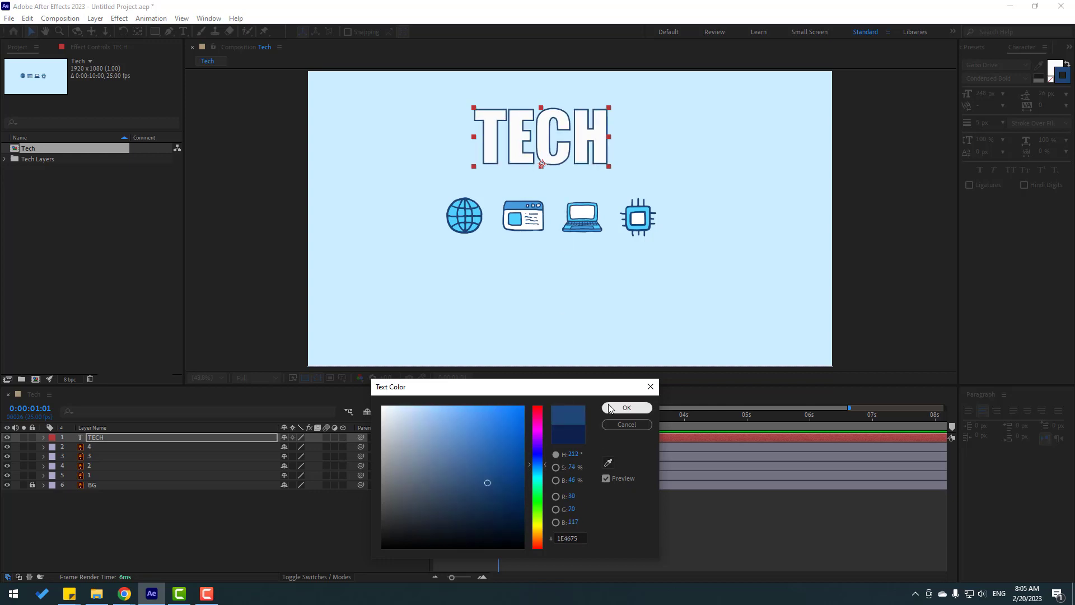
{"action": "left_click", "coordinate": [627, 407]}
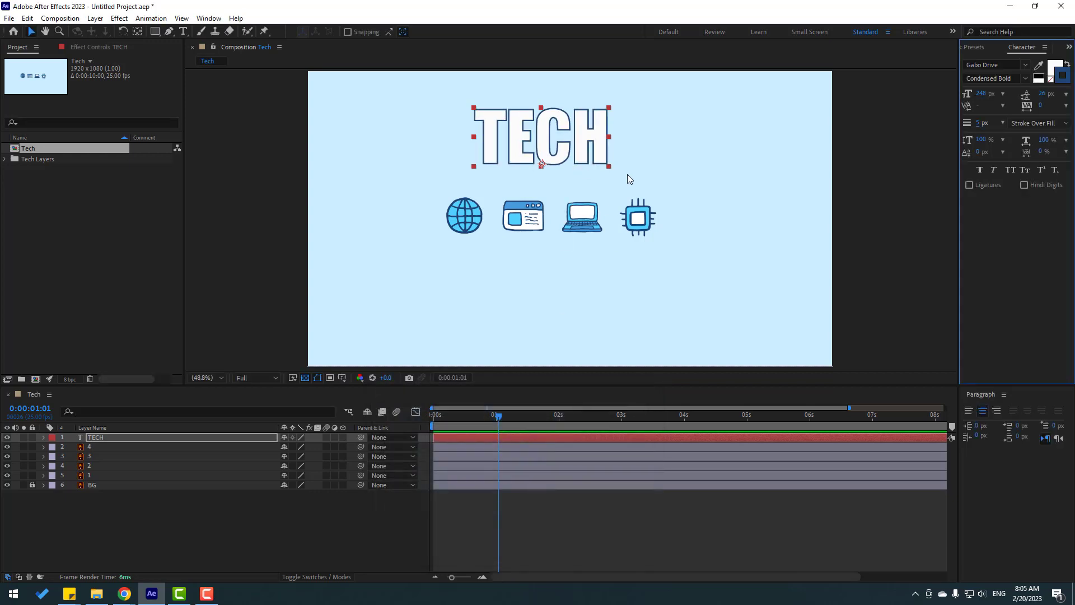
Set the TECH text's stroke width to 10 px and move the text down over the icons
{"action": "left_click", "coordinate": [979, 124]}
{"action": "type", "text": "10"}
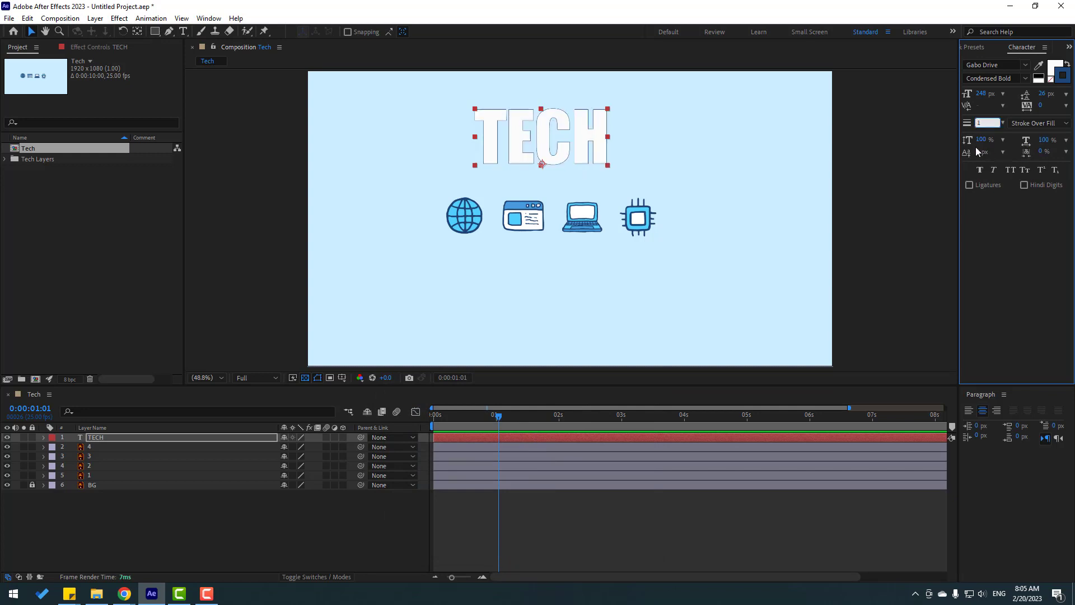
{"action": "left_click", "coordinate": [31, 33]}
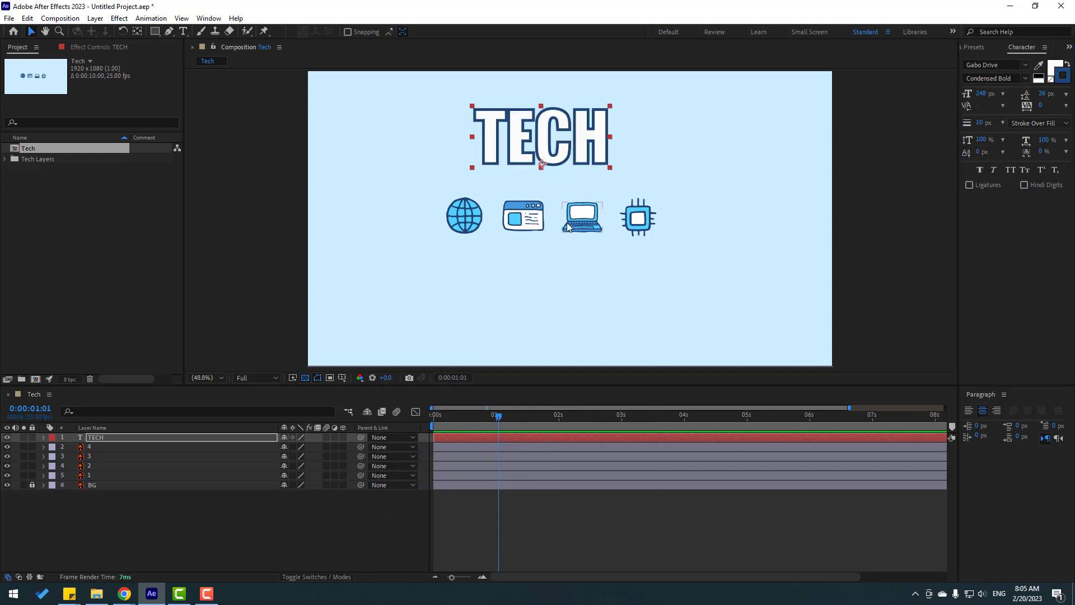
{"action": "left_click_drag", "start_coordinate": [552, 174], "coordinate": [562, 254]}
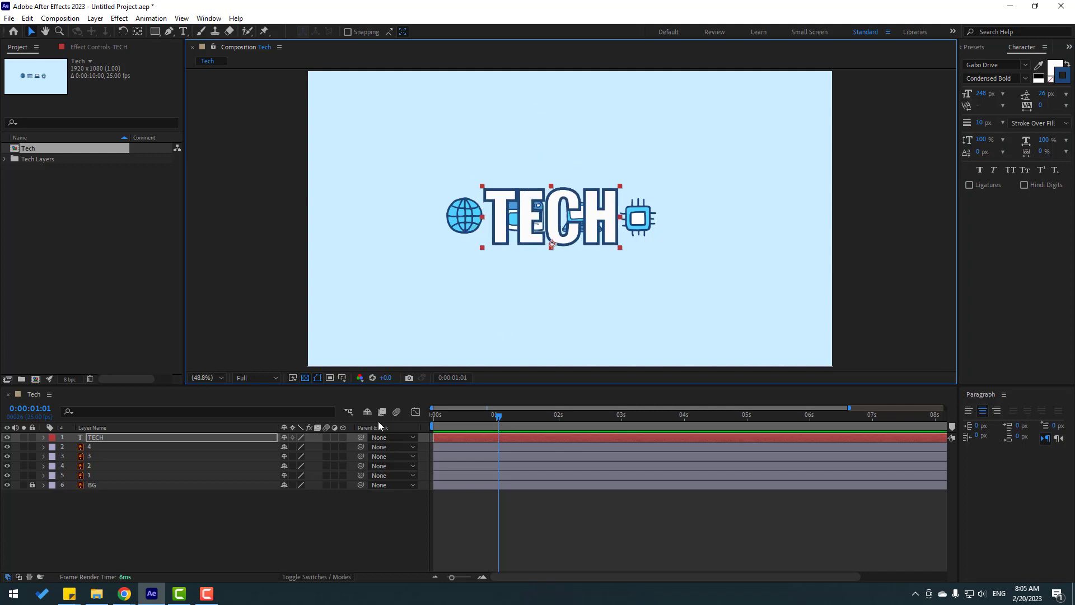
Show the Title/Action Safe guides and enlarge the TECH text to a font size of 357 px
{"action": "left_click", "coordinate": [342, 377]}
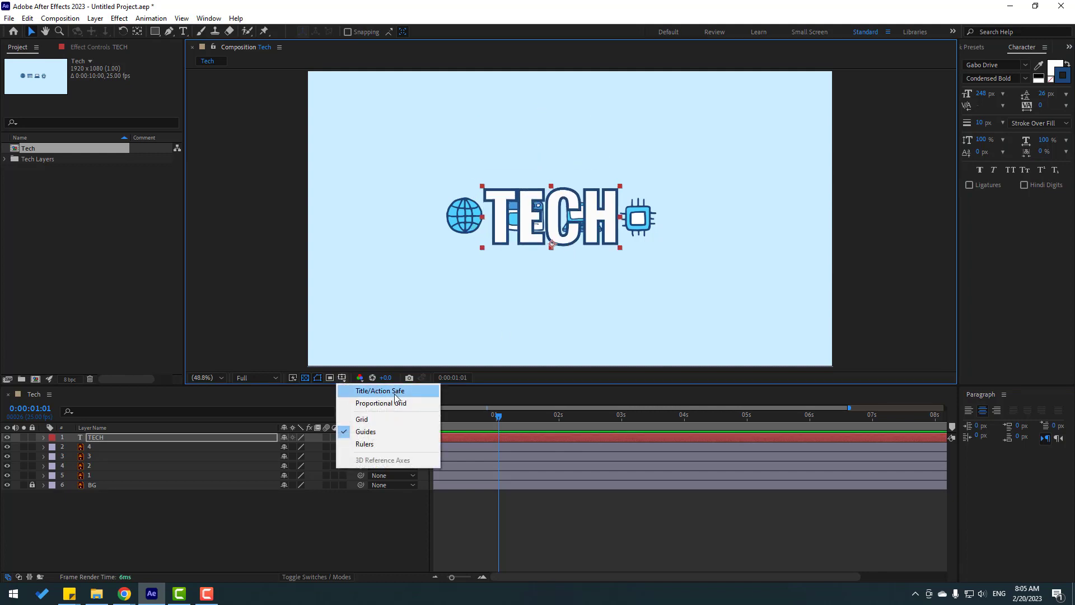
{"action": "left_click", "coordinate": [394, 392]}
{"action": "left_click", "coordinate": [103, 439]}
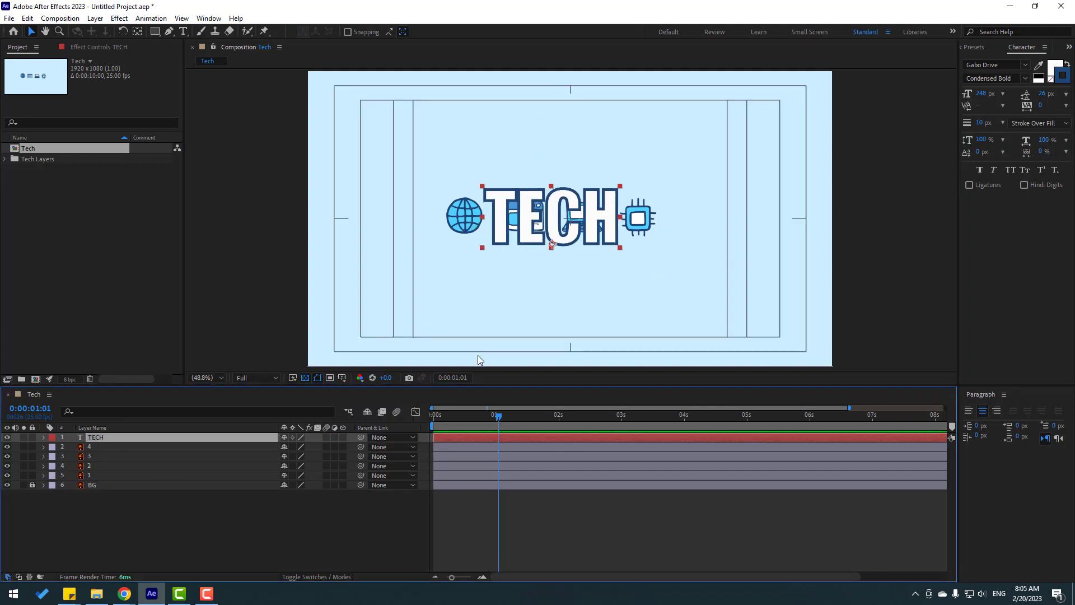
{"action": "left_click_drag", "start_coordinate": [980, 93], "coordinate": [1030, 93]}
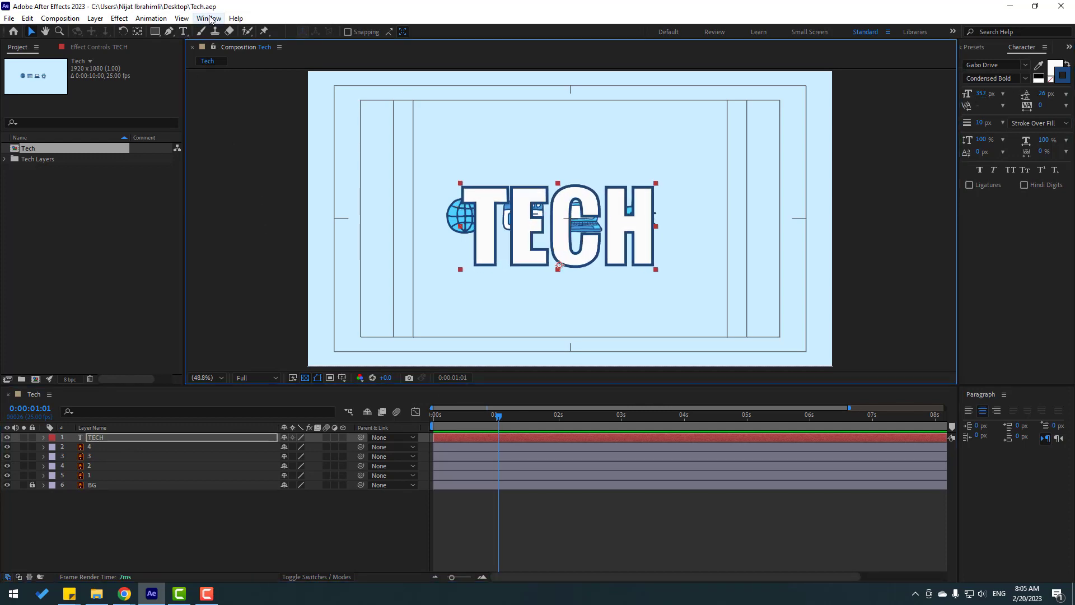
Align the TECH layer to the horizontal and vertical centre of the composition
{"action": "left_click", "coordinate": [209, 18]}
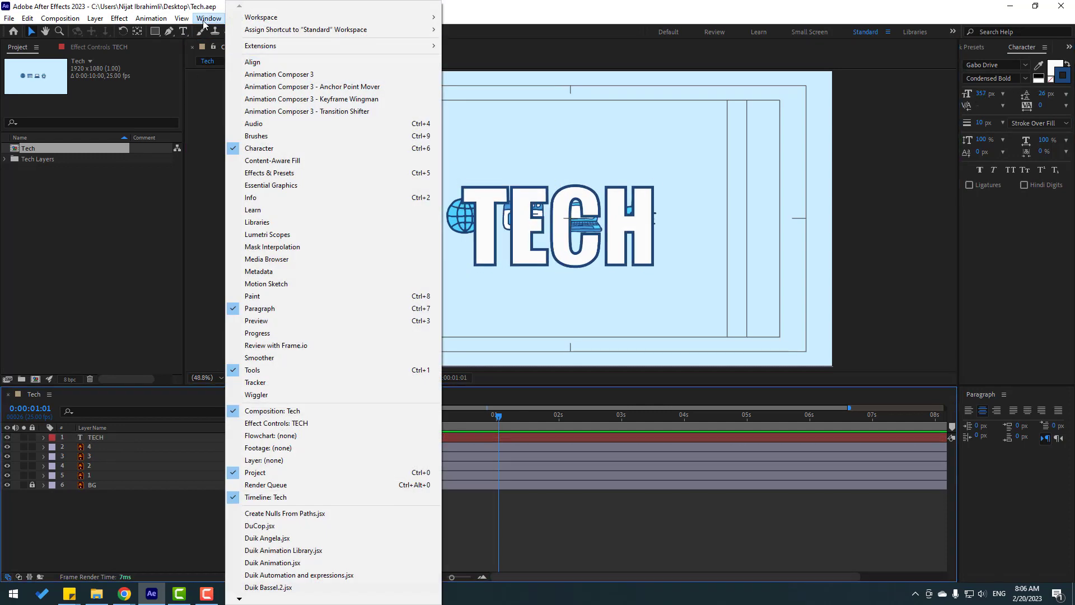
{"action": "left_click", "coordinate": [276, 62]}
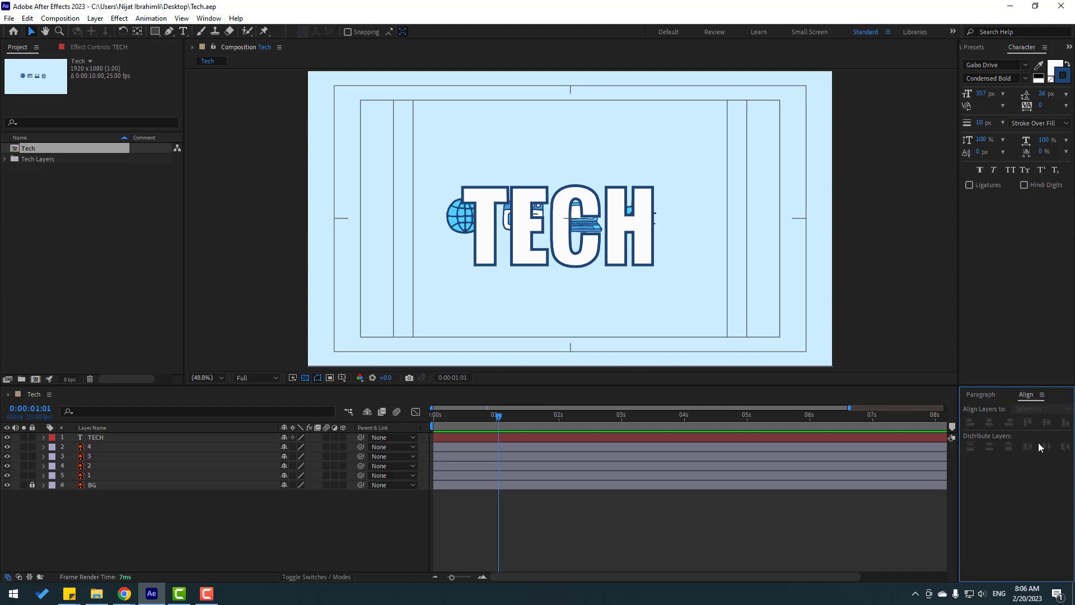
{"action": "left_click", "coordinate": [775, 438]}
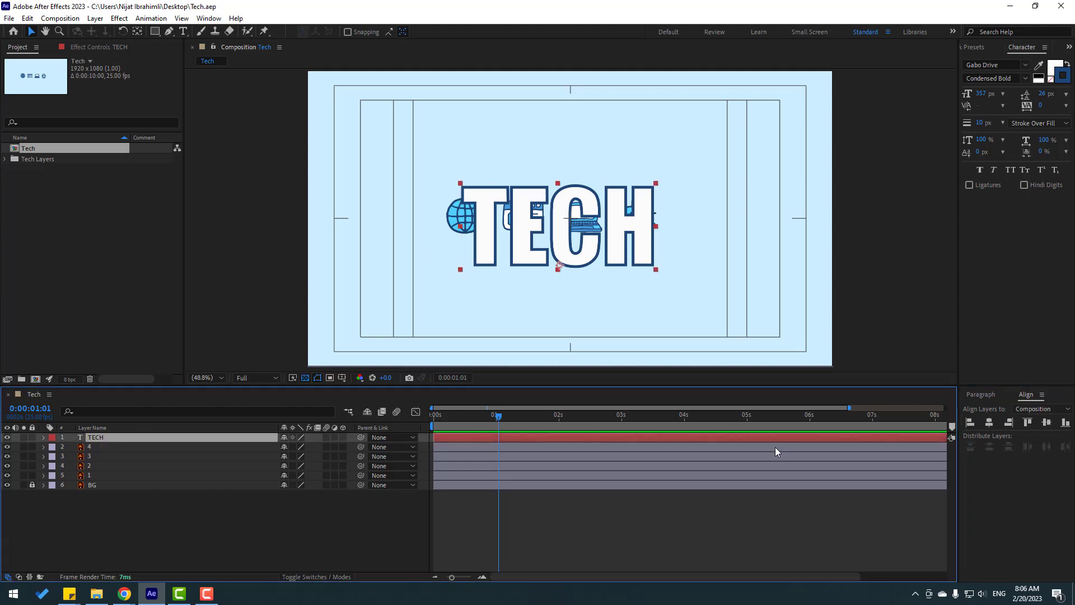
{"action": "left_click", "coordinate": [989, 424]}
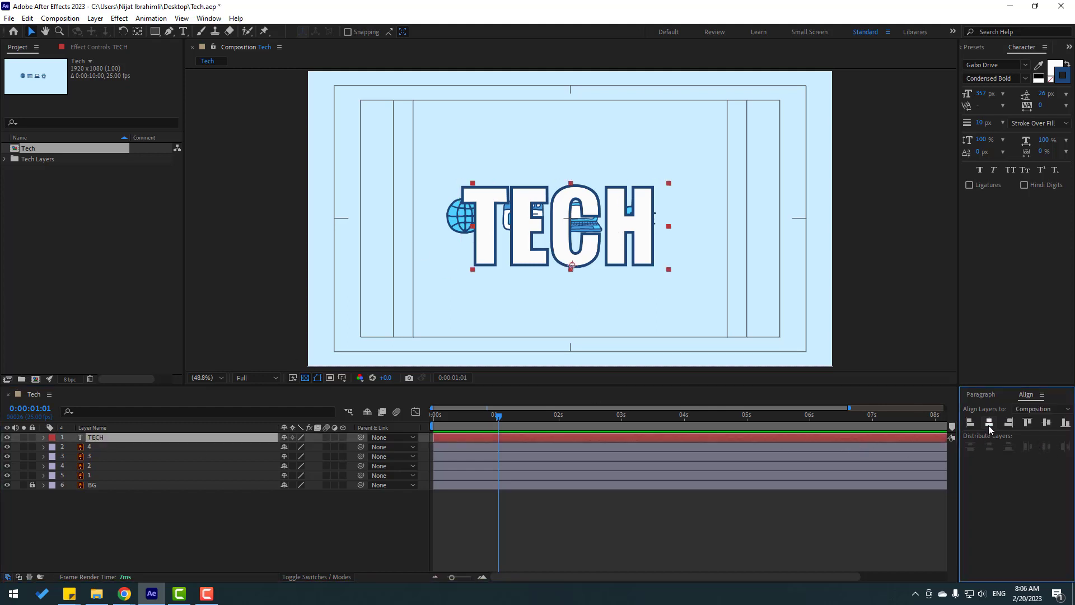
{"action": "left_click", "coordinate": [1045, 424]}
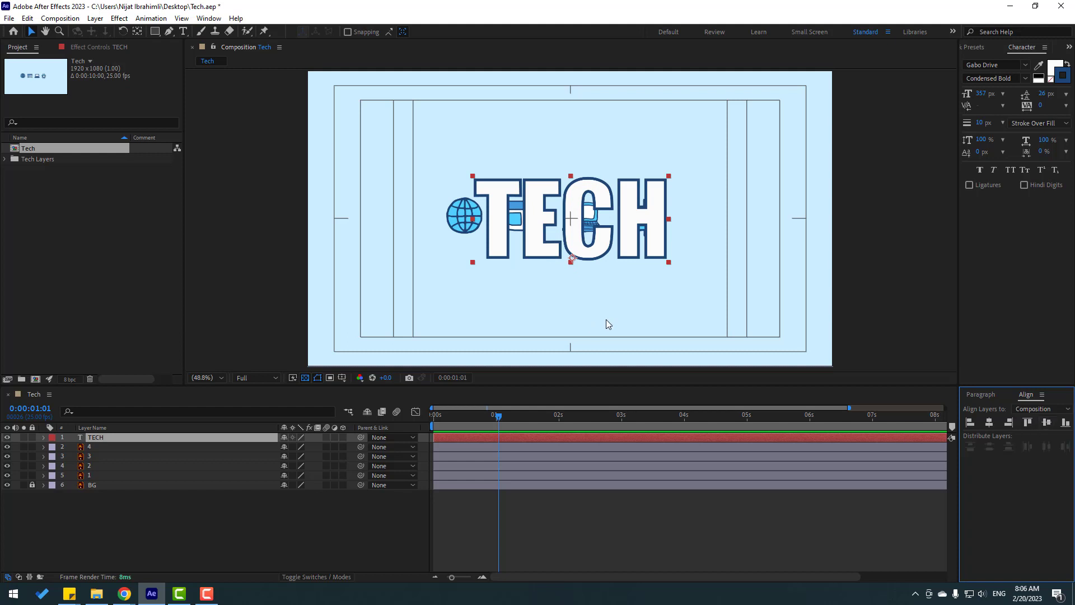
Move the TECH layer below the four icon layers, directly above BG
{"action": "left_click", "coordinate": [116, 516]}
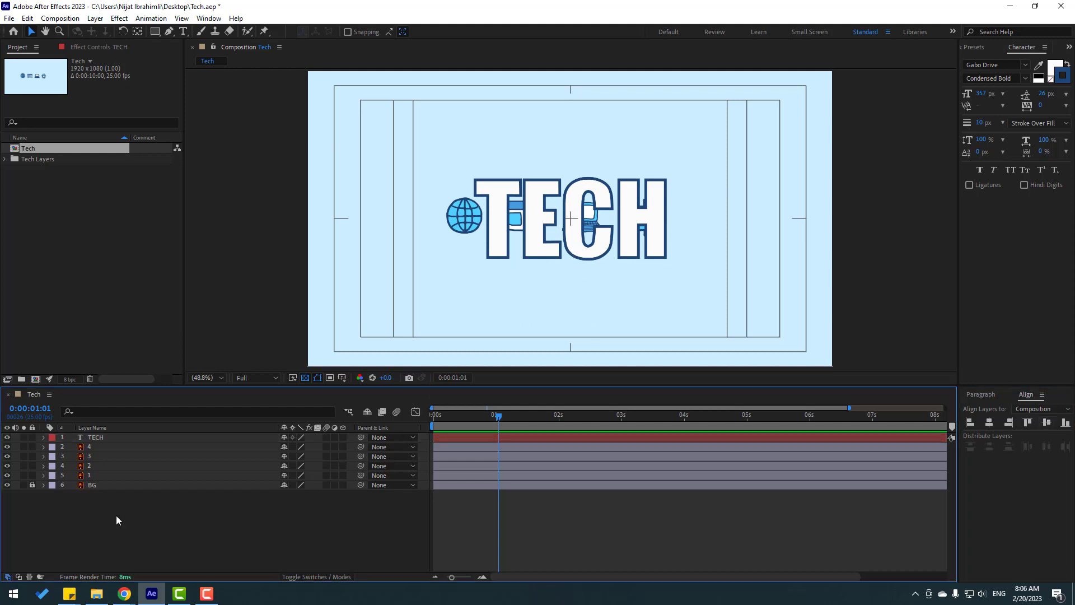
{"action": "left_click", "coordinate": [97, 439]}
{"action": "left_click_drag", "start_coordinate": [97, 442], "coordinate": [118, 480]}
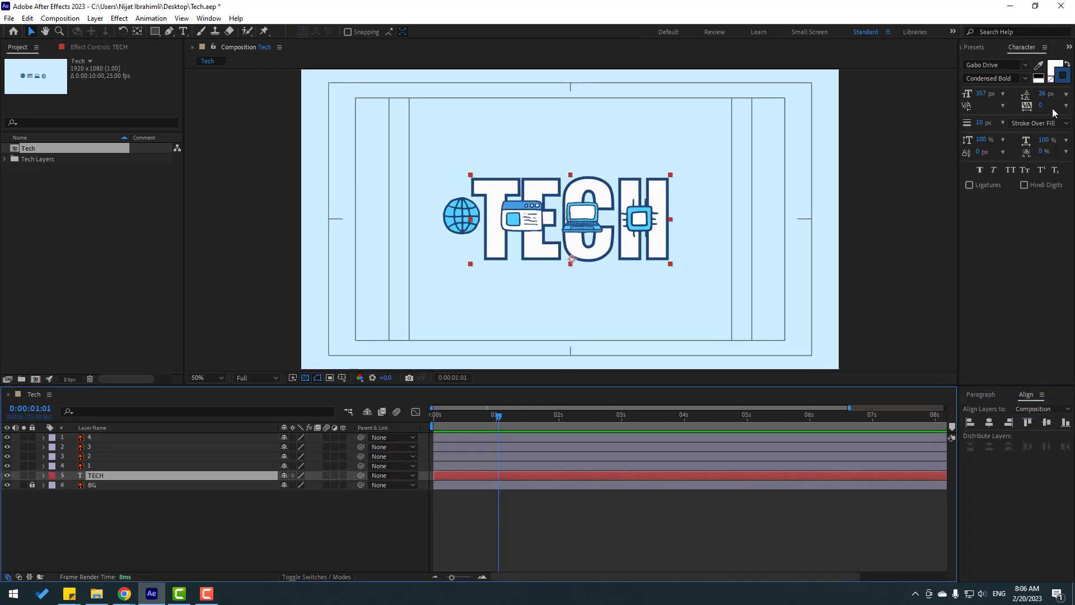
Set the TECH text's tracking to 158 and lock its layer
{"action": "left_click_drag", "start_coordinate": [1042, 109], "coordinate": [1073, 110]}
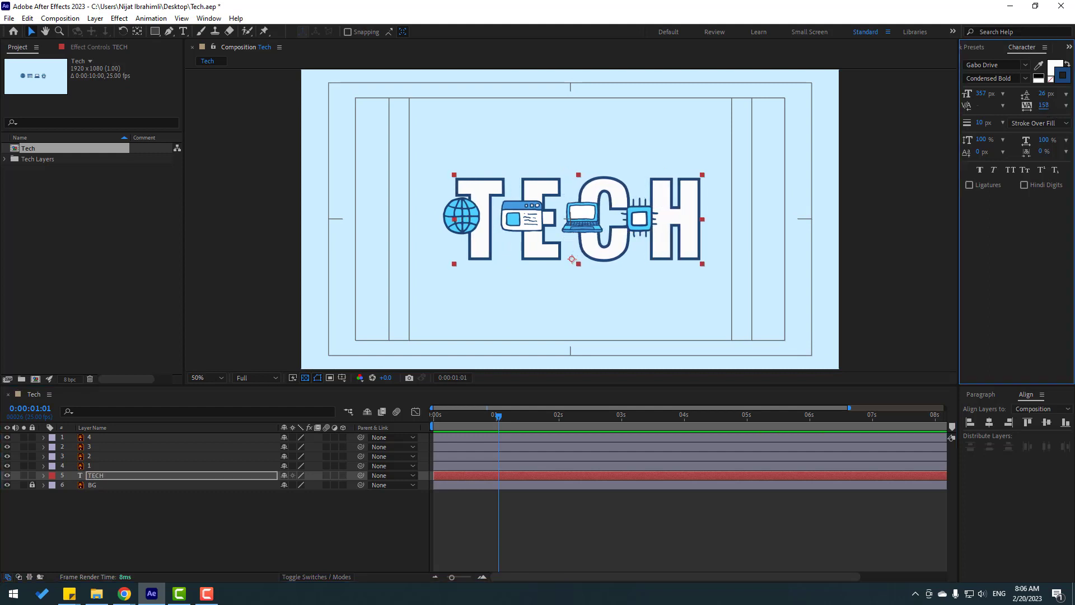
{"action": "left_click", "coordinate": [142, 526]}
{"action": "left_click", "coordinate": [32, 475]}
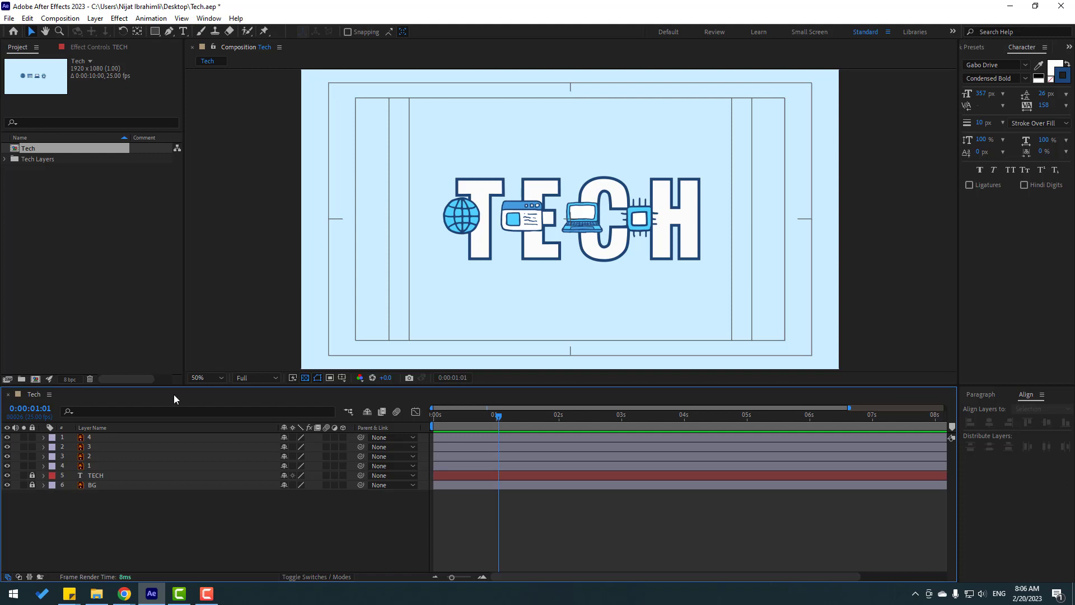
Move the globe icon over the stem of the letter T
{"action": "scroll", "coordinate": [392, 292], "scroll_direction": "up", "scroll_amount": 2}
{"action": "scroll", "coordinate": [409, 277], "scroll_direction": "down", "scroll_amount": 1}
{"action": "left_click", "coordinate": [368, 236]}
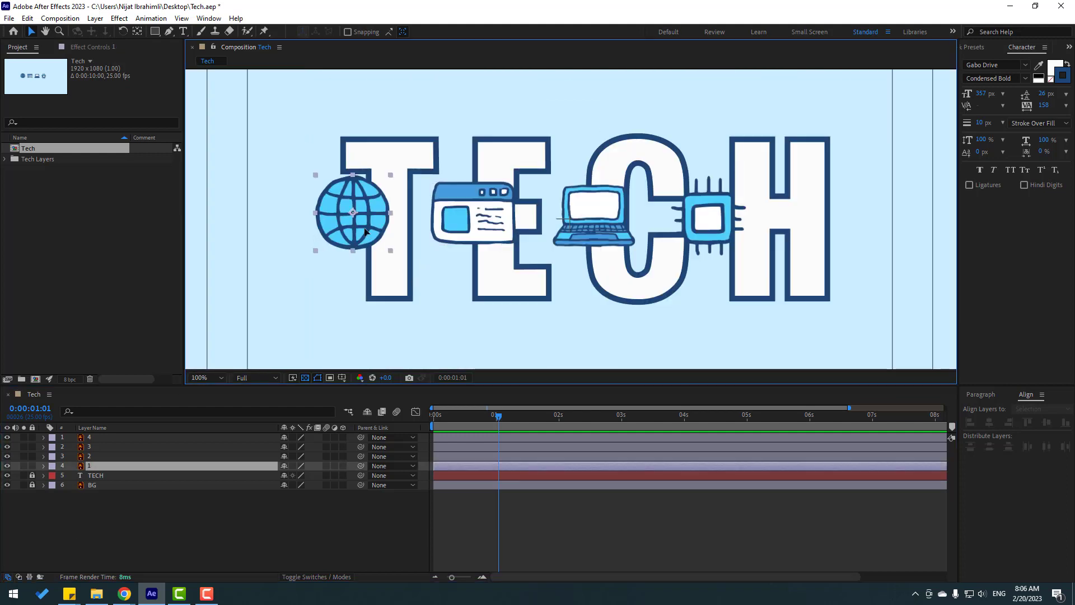
{"action": "key", "text": "space"}
{"action": "left_click_drag", "start_coordinate": [372, 294], "coordinate": [479, 261]}
{"action": "left_click_drag", "start_coordinate": [485, 196], "coordinate": [511, 214]}
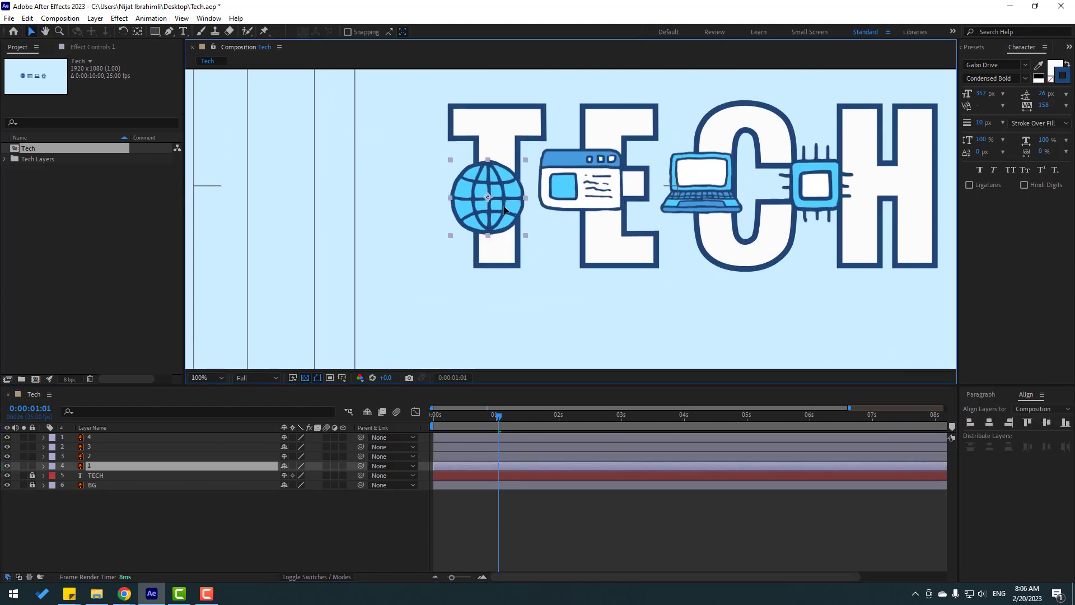
Move the globe's anchor point to its bottom edge and place the globe at the foot of the T
{"action": "left_click", "coordinate": [138, 32]}
{"action": "scroll", "coordinate": [571, 224], "scroll_direction": "up", "scroll_amount": 2}
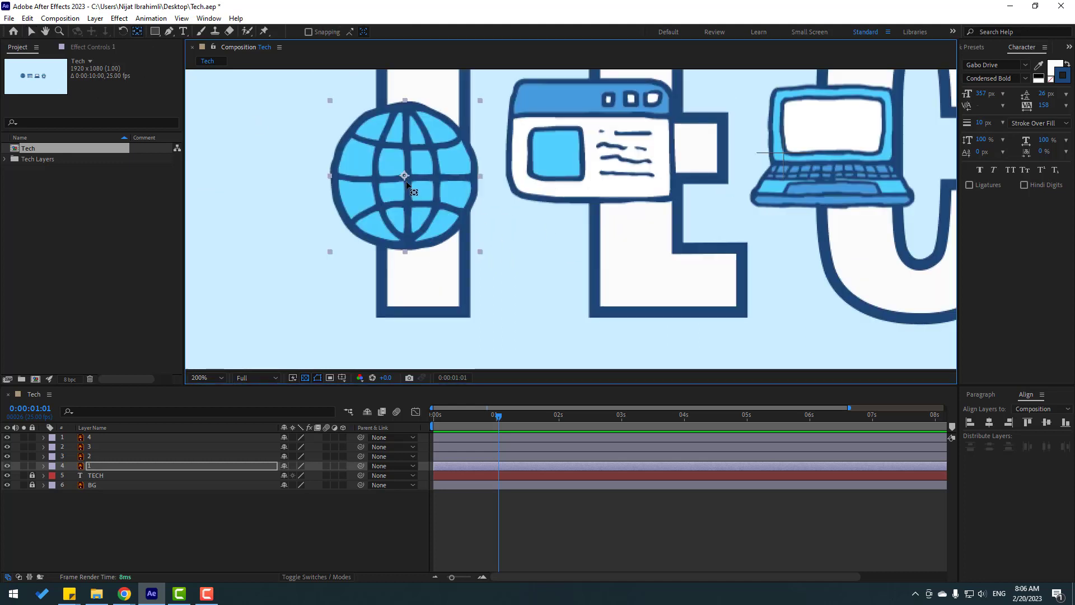
{"action": "left_click_drag", "start_coordinate": [408, 183], "coordinate": [408, 253]}
{"action": "left_click", "coordinate": [32, 31]}
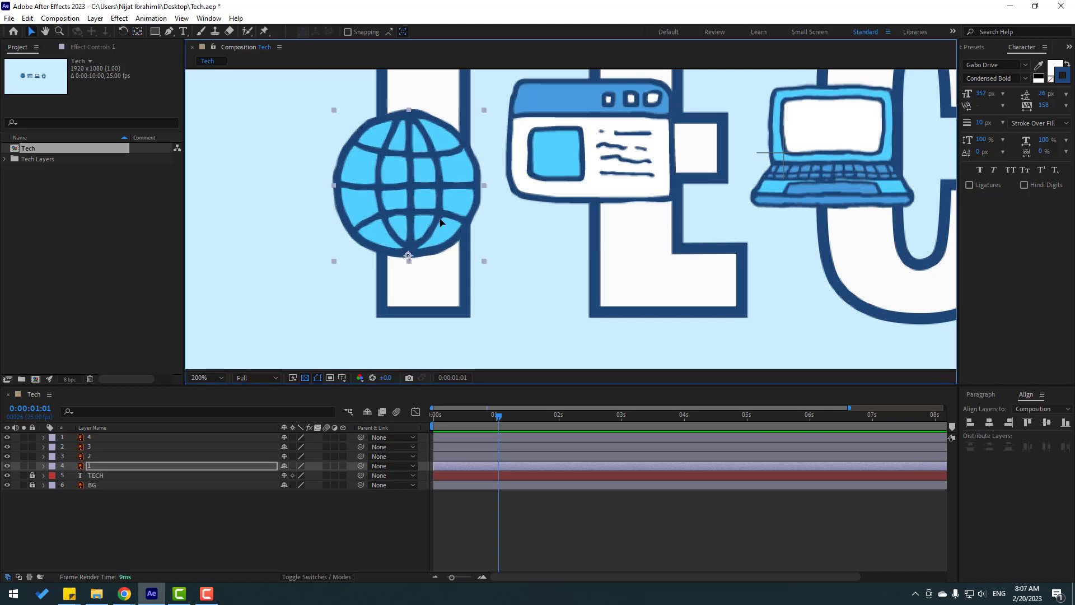
{"action": "left_click_drag", "start_coordinate": [430, 194], "coordinate": [446, 263]}
Place the browser window icon at the foot of the E, with its anchor point at the icon's bottom edge
{"action": "left_click_drag", "start_coordinate": [719, 246], "coordinate": [631, 252]}
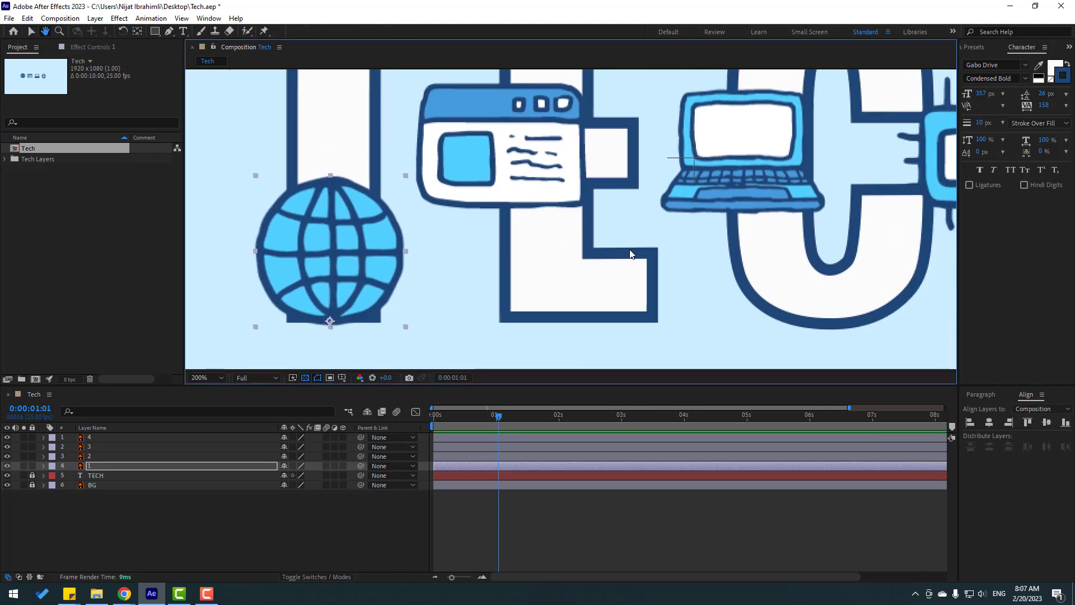
{"action": "left_click", "coordinate": [551, 185]}
{"action": "left_click_drag", "start_coordinate": [617, 216], "coordinate": [533, 215]}
{"action": "left_click_drag", "start_coordinate": [417, 147], "coordinate": [482, 277]}
{"action": "left_click", "coordinate": [138, 32]}
{"action": "key", "text": "v"}
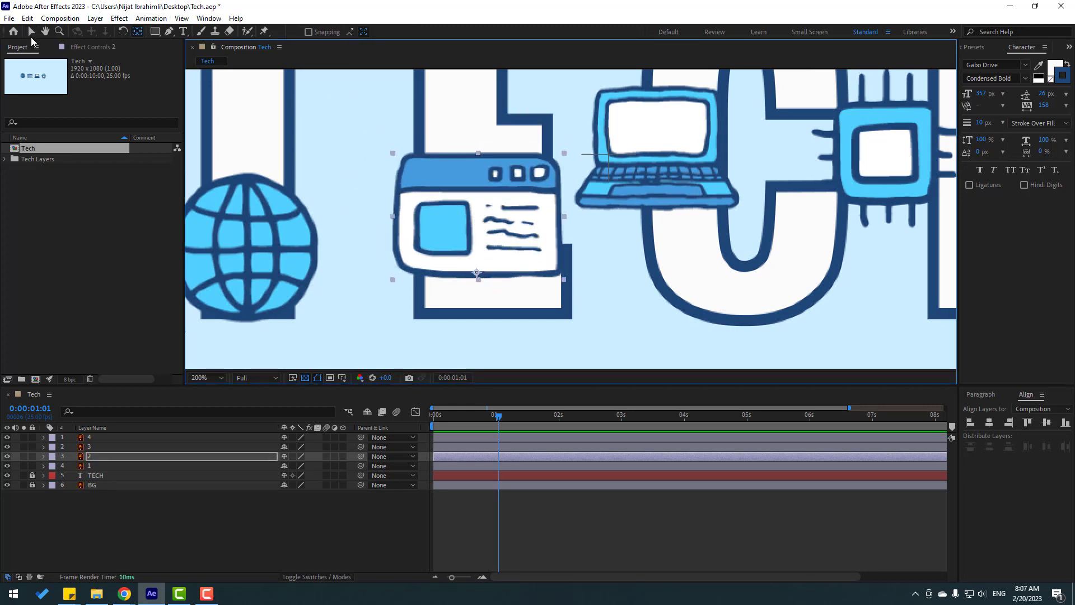
{"action": "left_click_drag", "start_coordinate": [528, 230], "coordinate": [537, 268]}
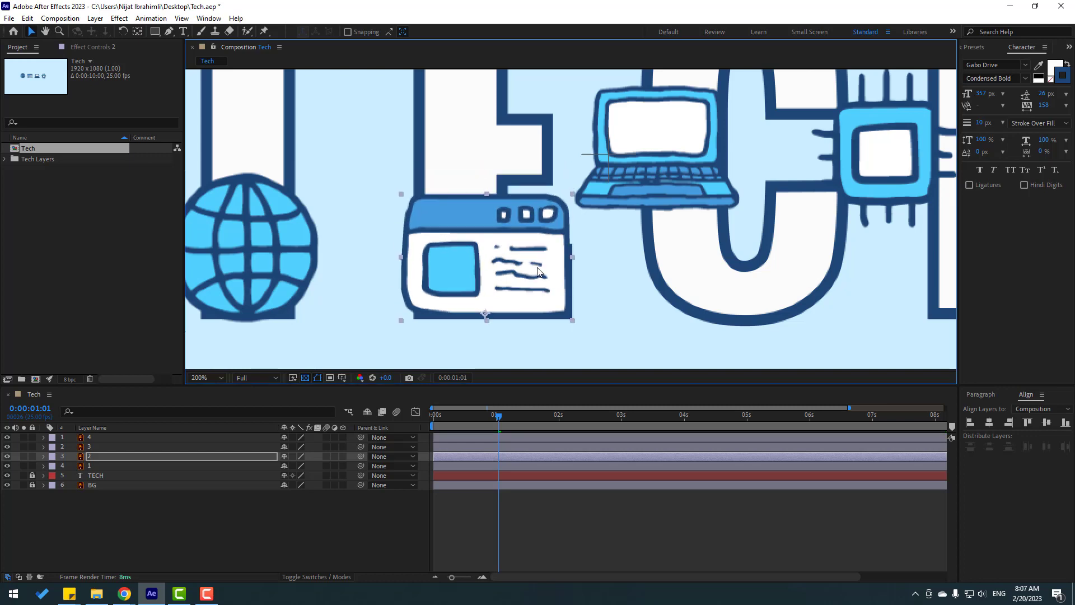
Move the chip icon over the H, and place the laptop at the foot of the C with its anchor point at its bottom edge
{"action": "scroll", "coordinate": [544, 263], "scroll_direction": "right", "scroll_amount": 5}
{"action": "left_click", "coordinate": [417, 181]}
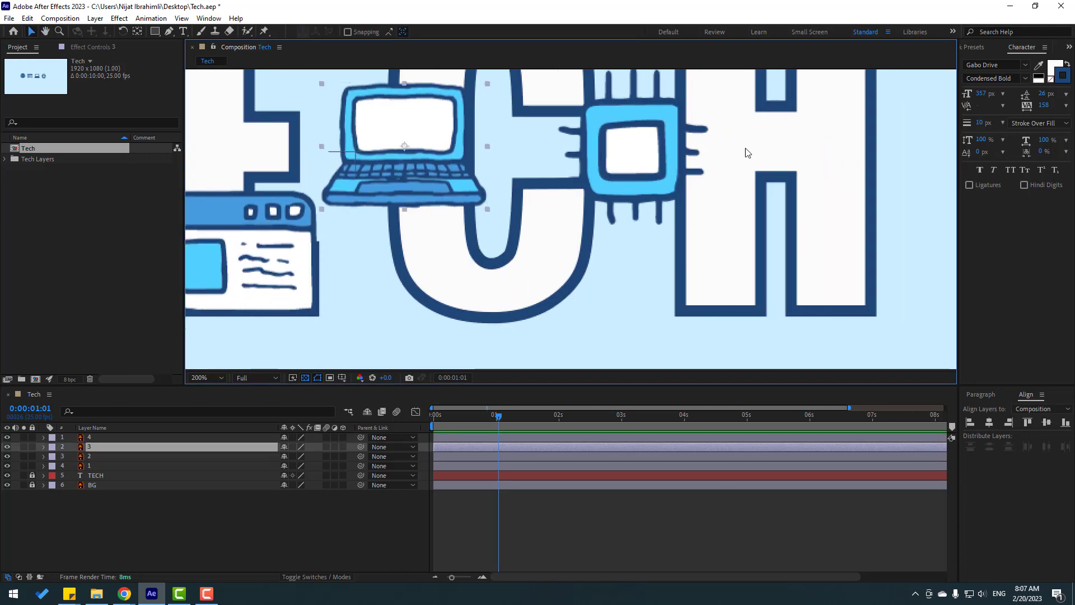
{"action": "left_click_drag", "start_coordinate": [638, 150], "coordinate": [830, 153]}
{"action": "left_click_drag", "start_coordinate": [453, 156], "coordinate": [521, 311]}
{"action": "left_click", "coordinate": [137, 32]}
{"action": "left_click", "coordinate": [29, 31]}
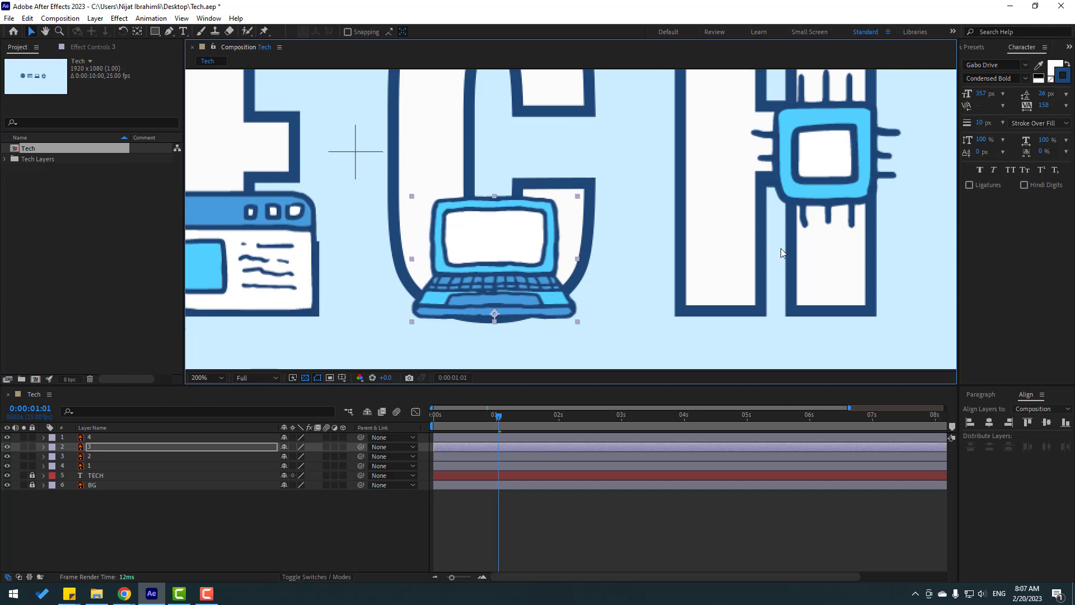
Move the chip icon's anchor point to the bottom edge of its body and place the icon at the foot of the H
{"action": "key", "text": "space"}
{"action": "left_click_drag", "start_coordinate": [801, 234], "coordinate": [632, 234]}
{"action": "key", "text": "v"}
{"action": "left_click", "coordinate": [664, 174]}
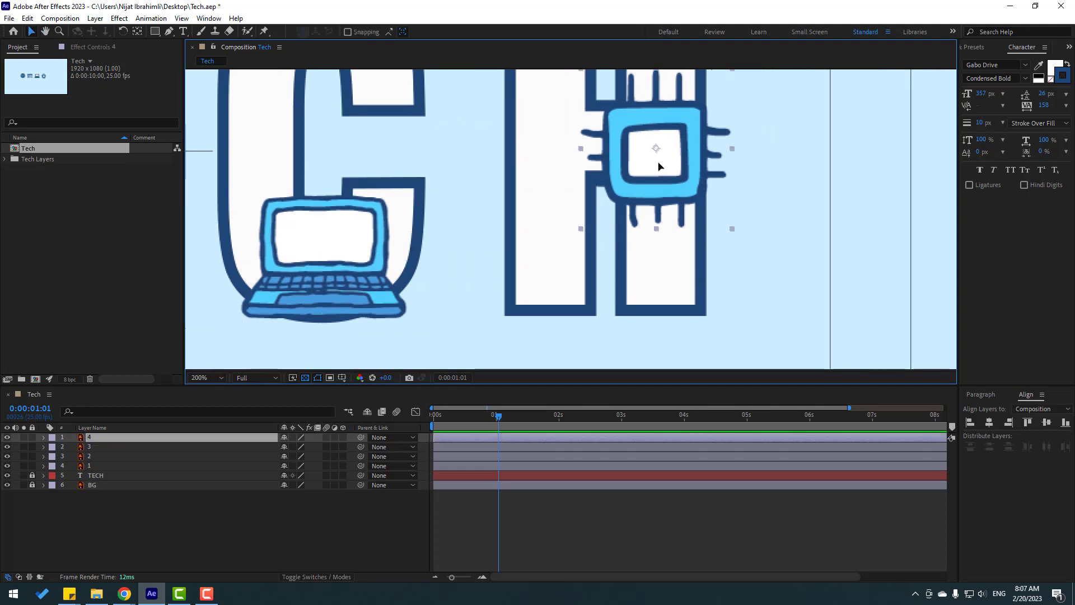
{"action": "left_click", "coordinate": [137, 32]}
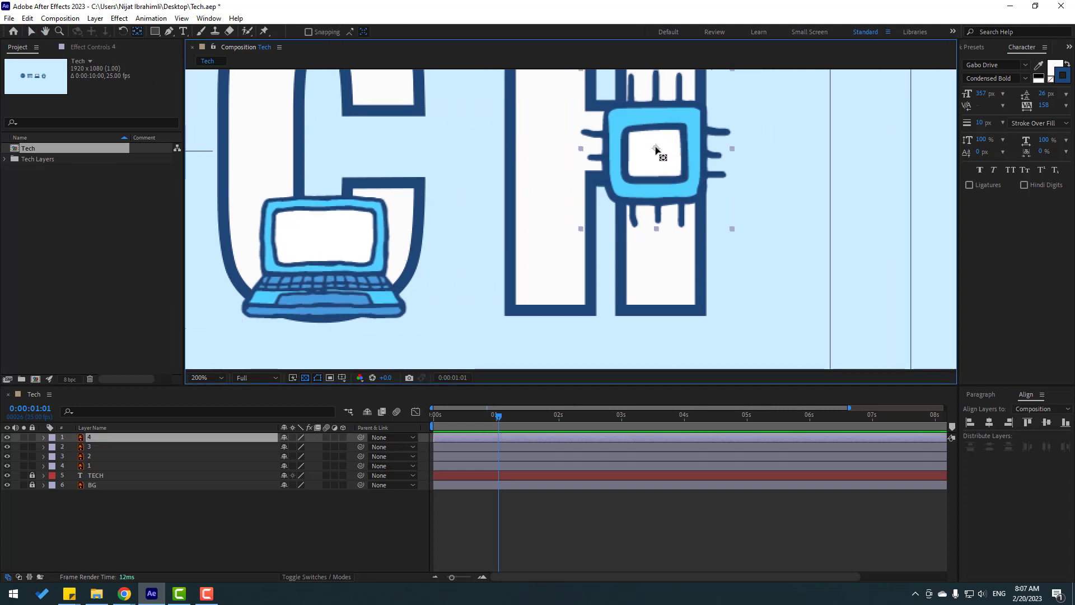
{"action": "left_click_drag", "start_coordinate": [657, 150], "coordinate": [664, 202]}
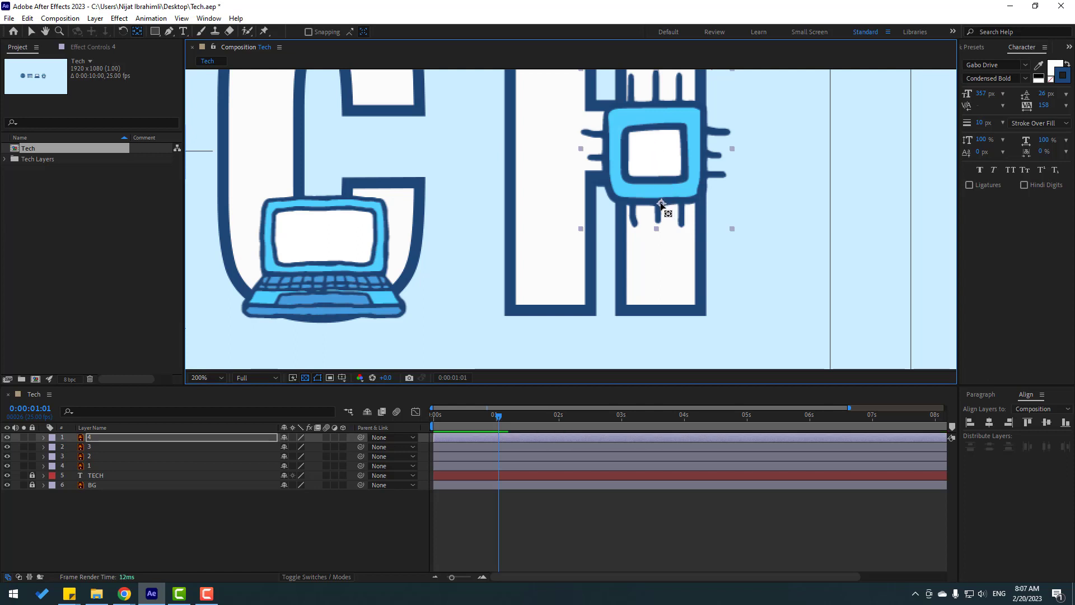
{"action": "left_click", "coordinate": [31, 31]}
{"action": "left_click_drag", "start_coordinate": [640, 238], "coordinate": [606, 311]}
{"action": "scroll", "coordinate": [607, 310], "scroll_direction": "down", "scroll_amount": 2}
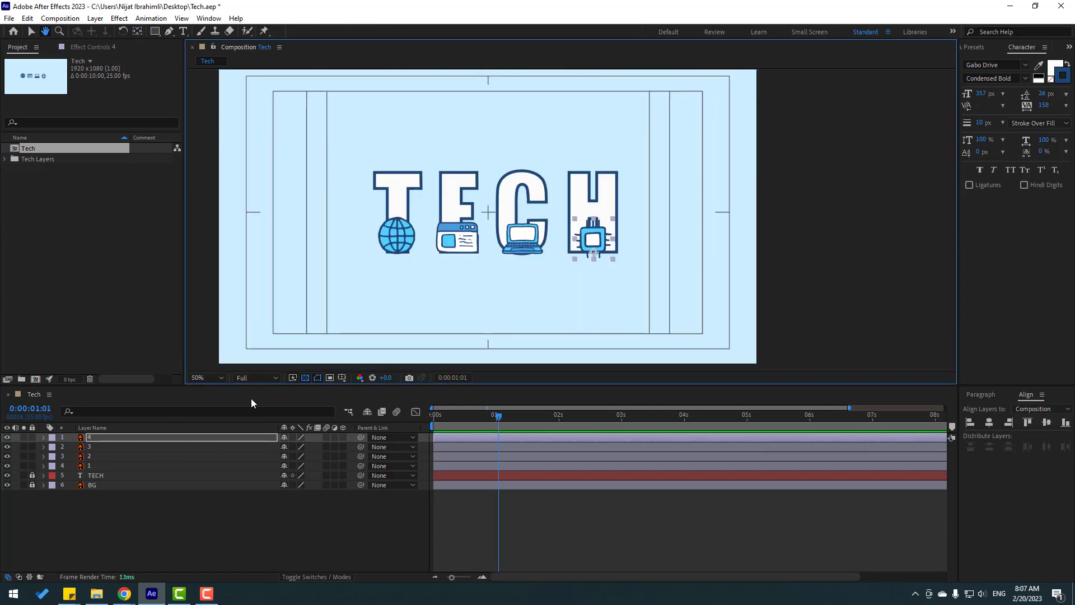
Add a Position keyframe to the globe layer at 0:00 with the globe lowered below the T at 635.2, 813.6
{"action": "left_click", "coordinate": [94, 468]}
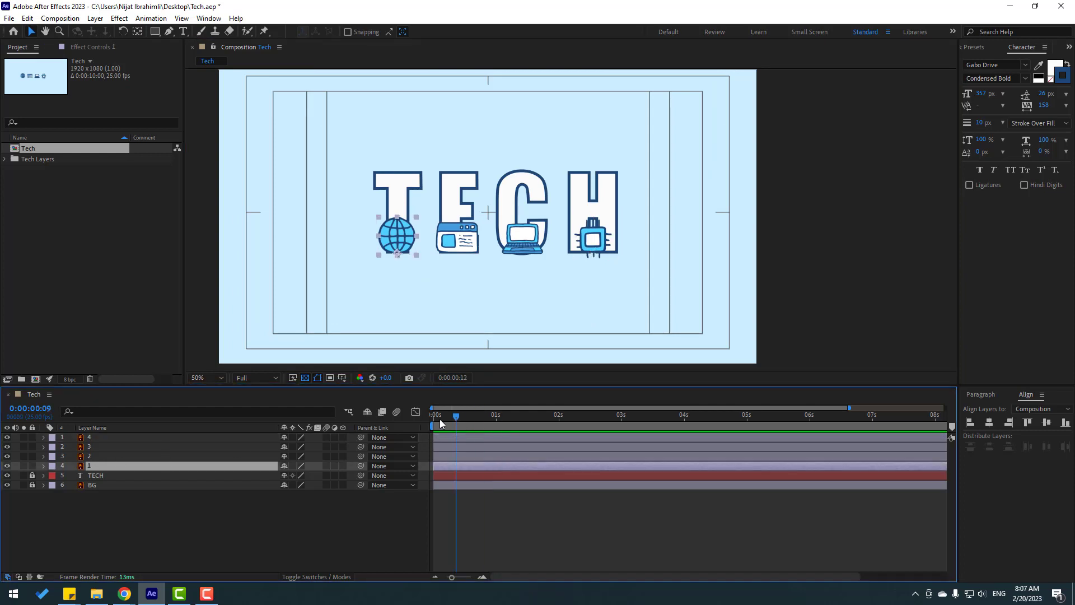
{"action": "key", "text": "p"}
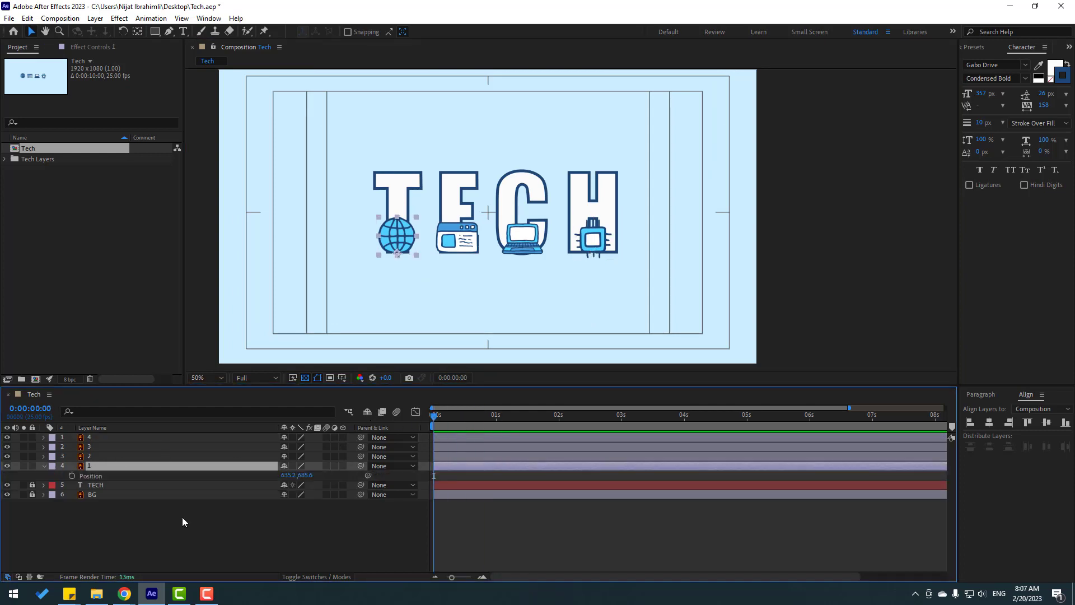
{"action": "left_click", "coordinate": [71, 476]}
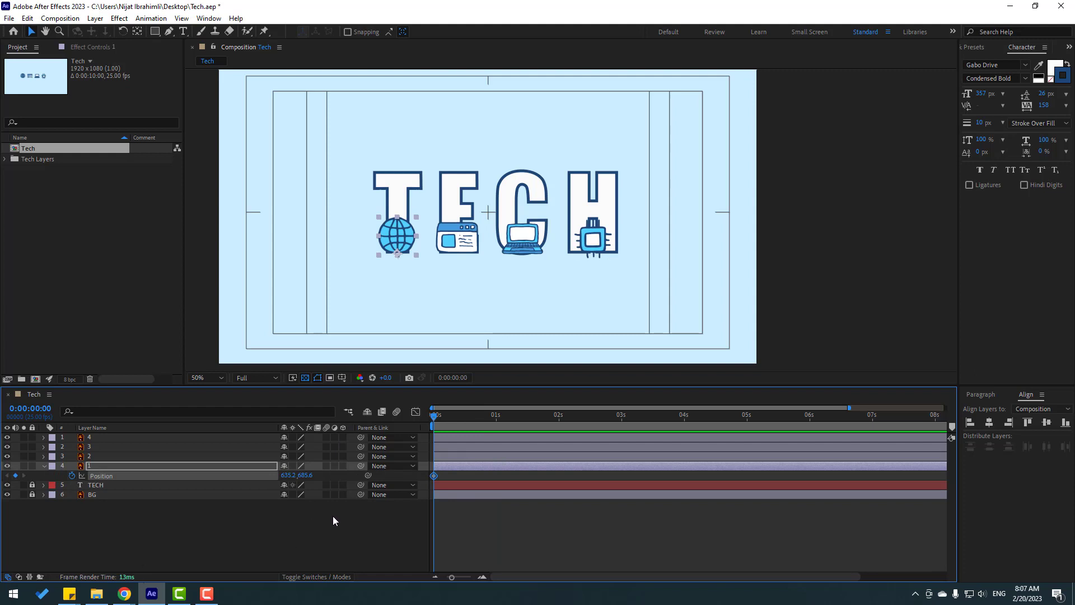
{"action": "left_click_drag", "start_coordinate": [305, 474], "coordinate": [343, 488]}
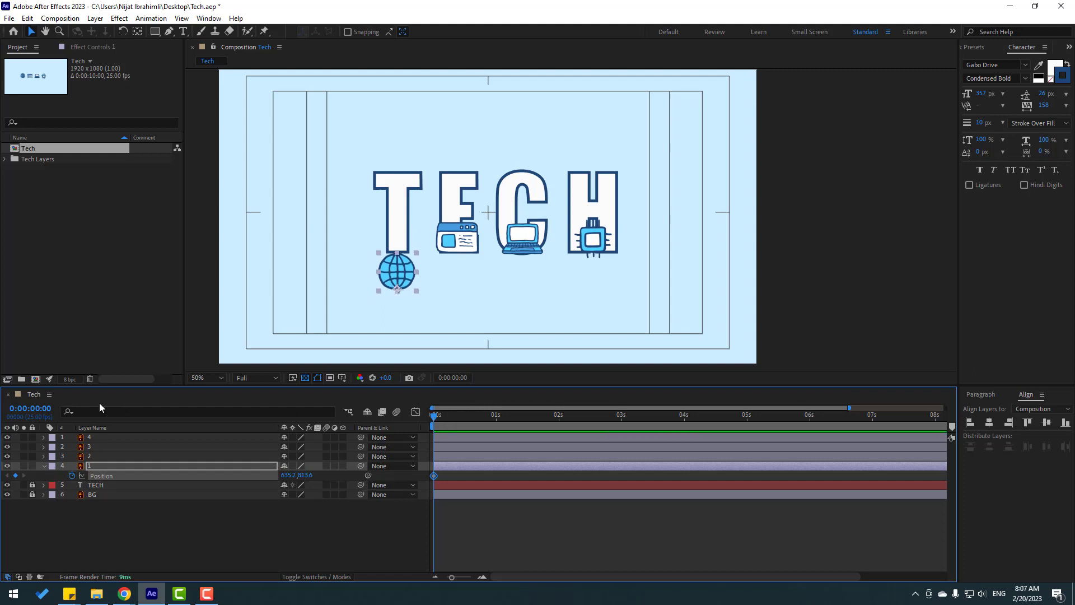
Keyframe the globe's position high above the T at frame 10 and back at its foot at frame 20, at 635.2, 677.6
{"action": "left_click", "coordinate": [34, 409]}
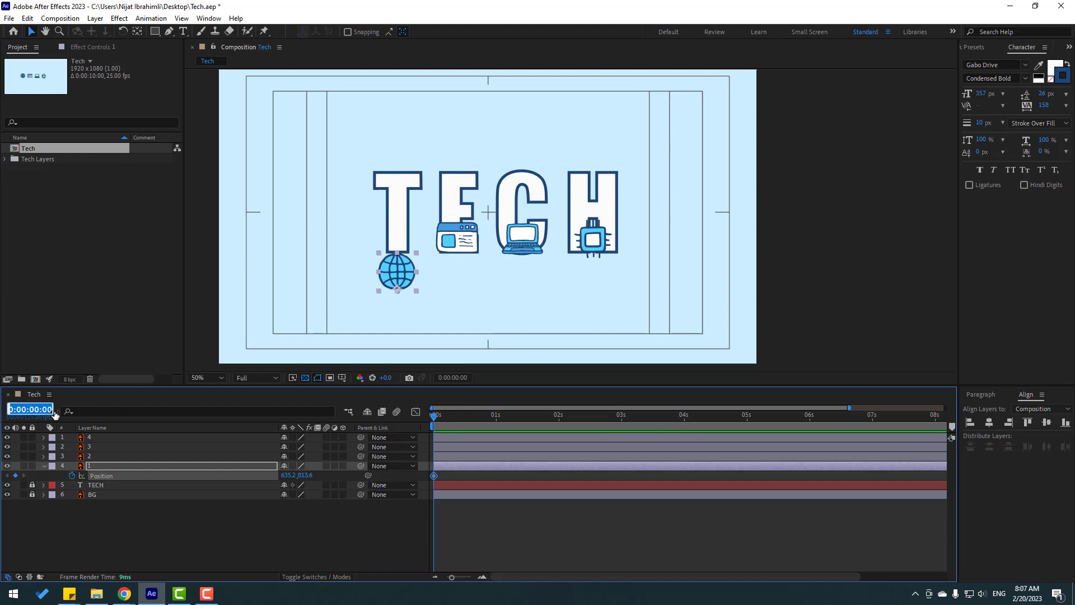
{"action": "type", "text": "10"}
{"action": "key", "text": "Return"}
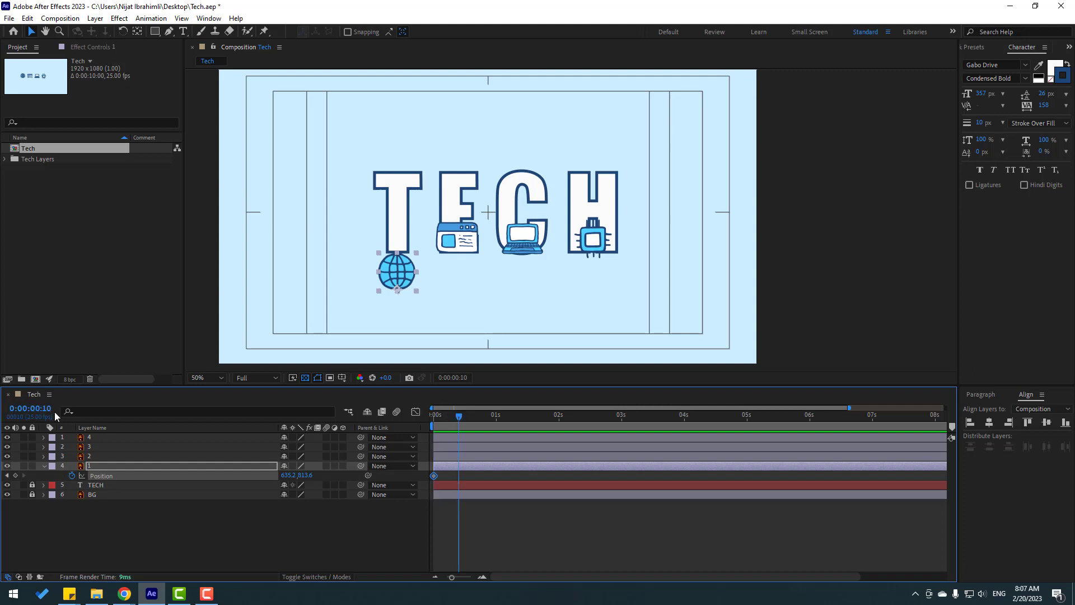
{"action": "left_click_drag", "start_coordinate": [305, 478], "coordinate": [225, 479]}
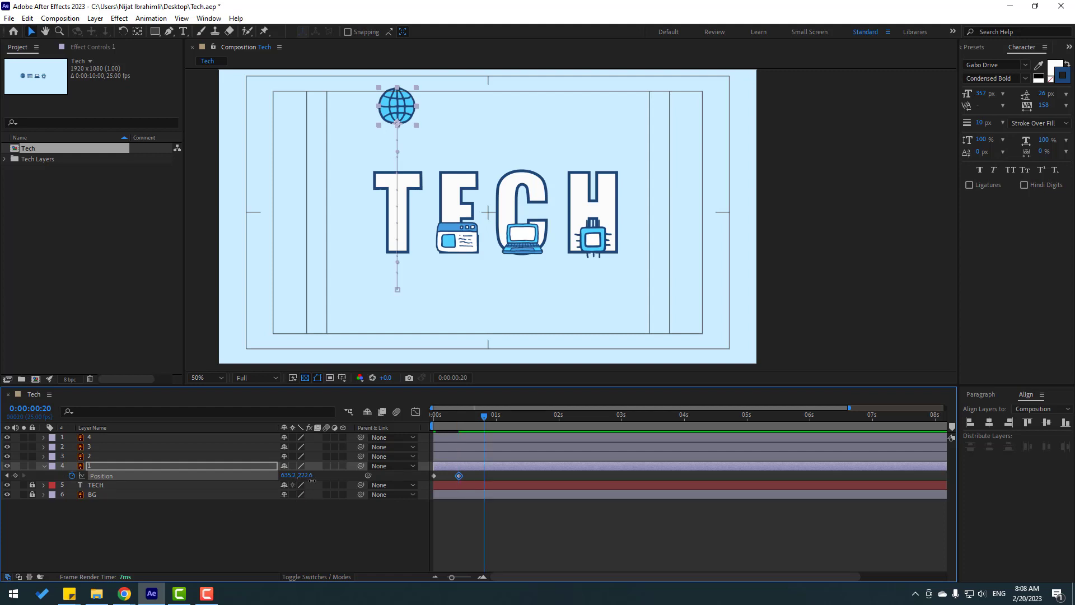
{"action": "left_click_drag", "start_coordinate": [305, 475], "coordinate": [562, 465]}
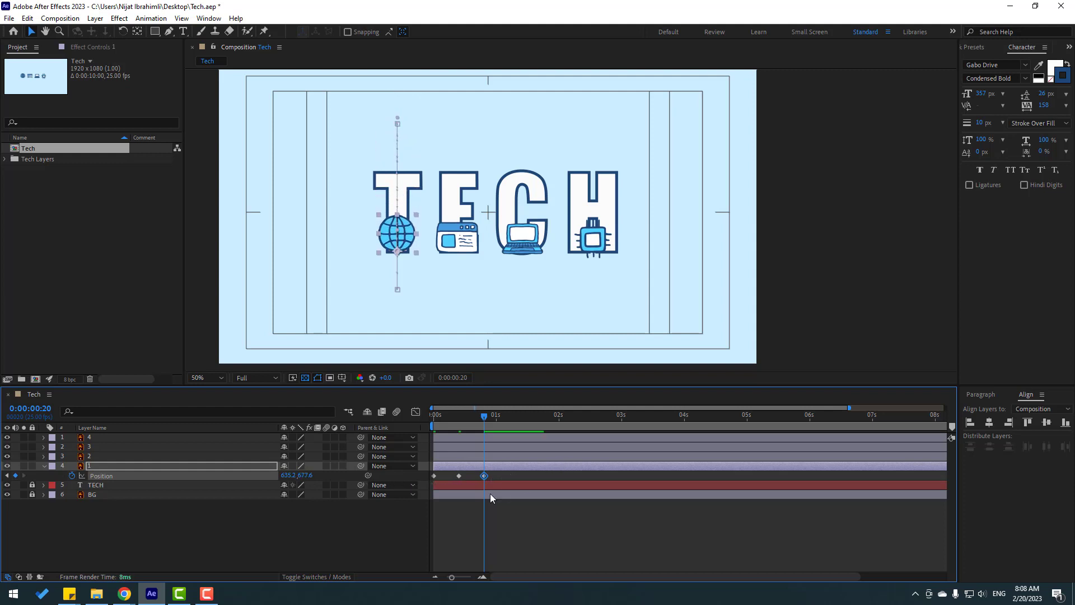
Apply Easy Ease to the globe's three Position keyframes and preview the animation
{"action": "left_click_drag", "start_coordinate": [498, 475], "coordinate": [416, 489]}
{"action": "right_click", "coordinate": [435, 475]}
{"action": "mouse_move", "coordinate": [504, 467]}
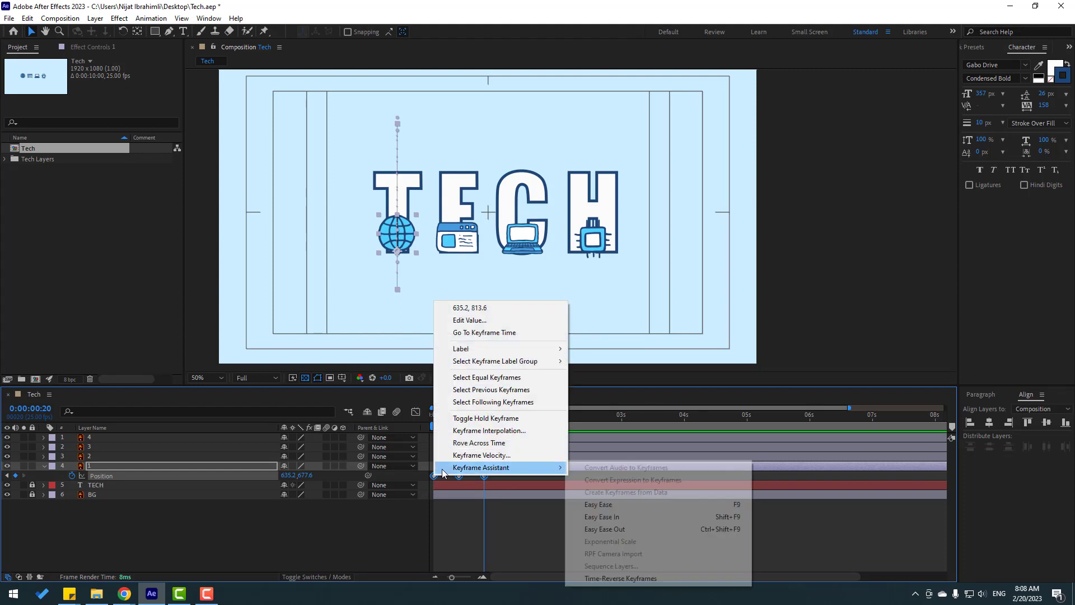
{"action": "left_click", "coordinate": [732, 505]}
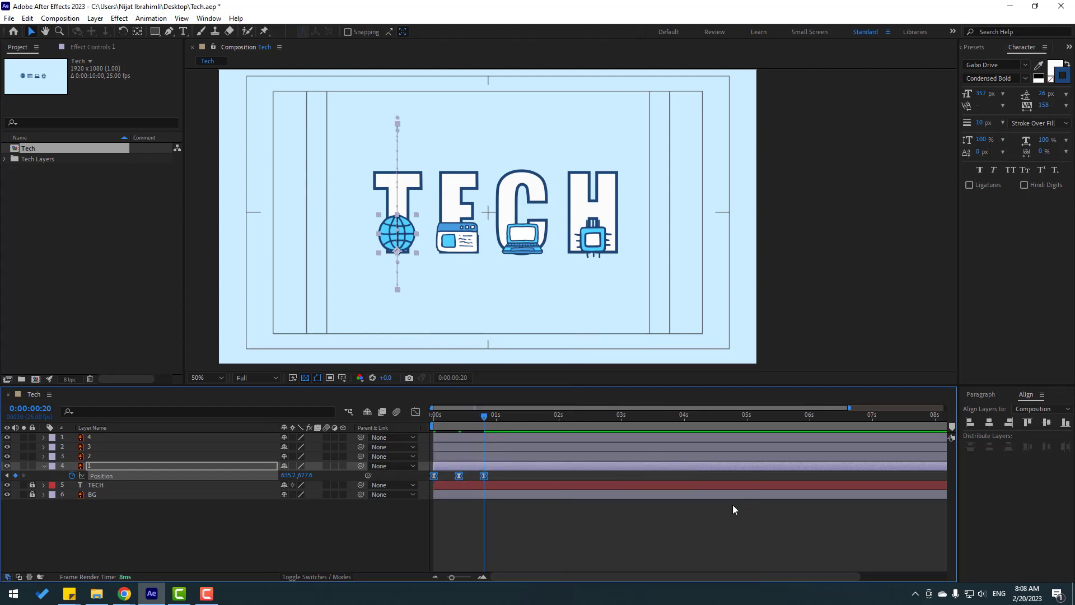
{"action": "left_click", "coordinate": [628, 534]}
{"action": "key", "text": "space"}
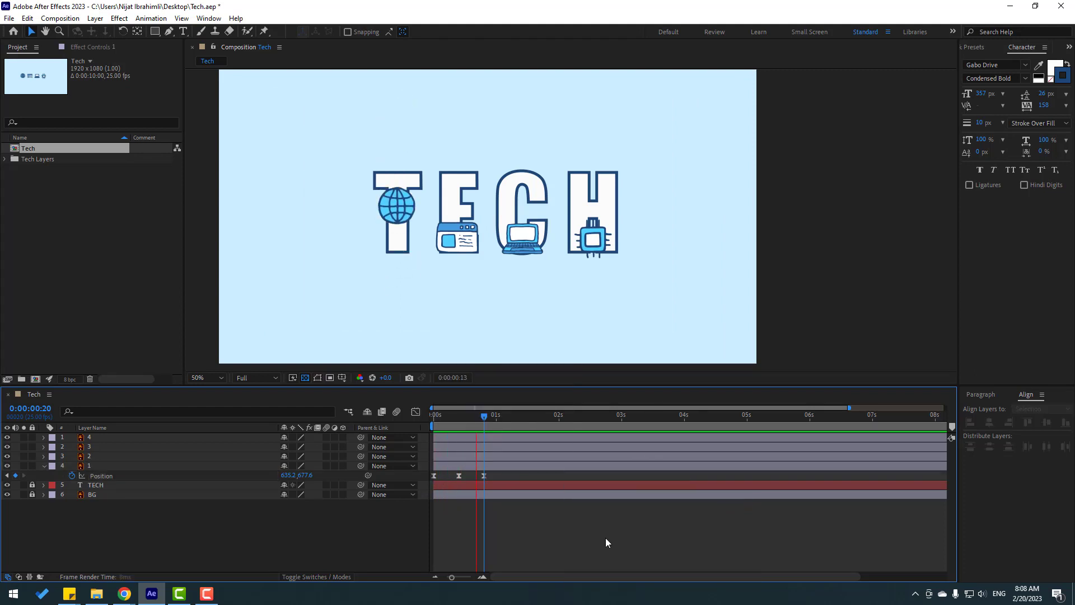
{"action": "key", "text": "space"}
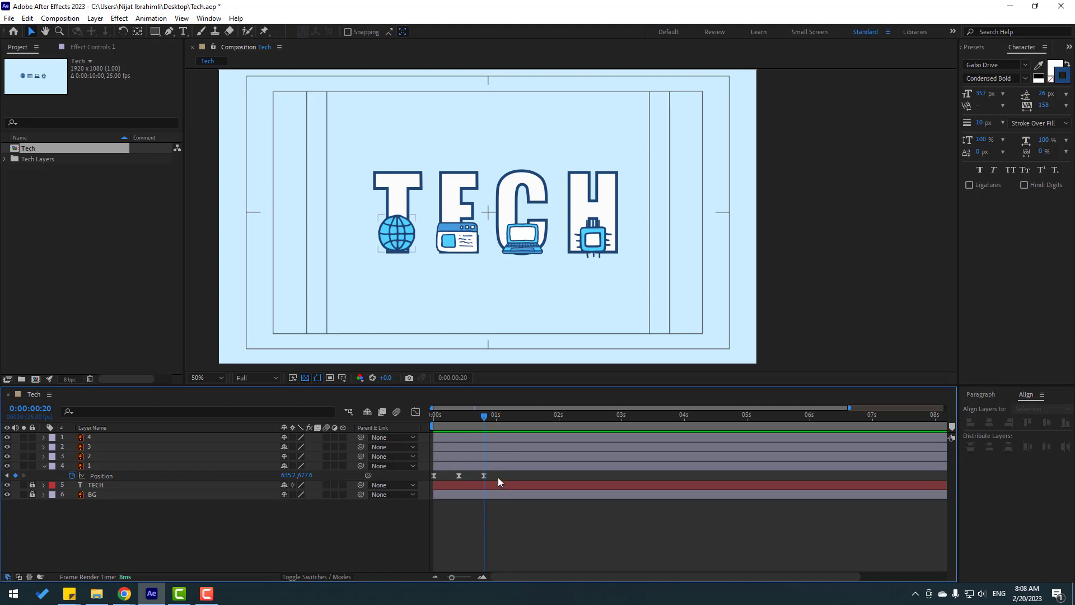
Display the speed graph of the globe's three Position keyframes and return to time 0:00
{"action": "left_click_drag", "start_coordinate": [498, 477], "coordinate": [422, 488]}
{"action": "left_click", "coordinate": [416, 412]}
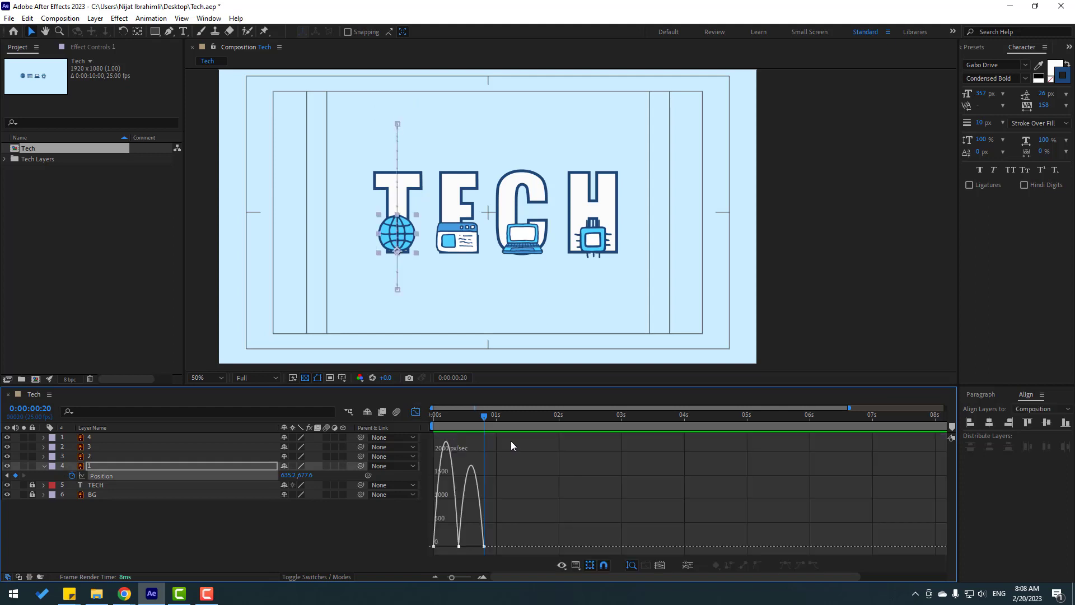
{"action": "left_click_drag", "start_coordinate": [461, 416], "coordinate": [433, 416]}
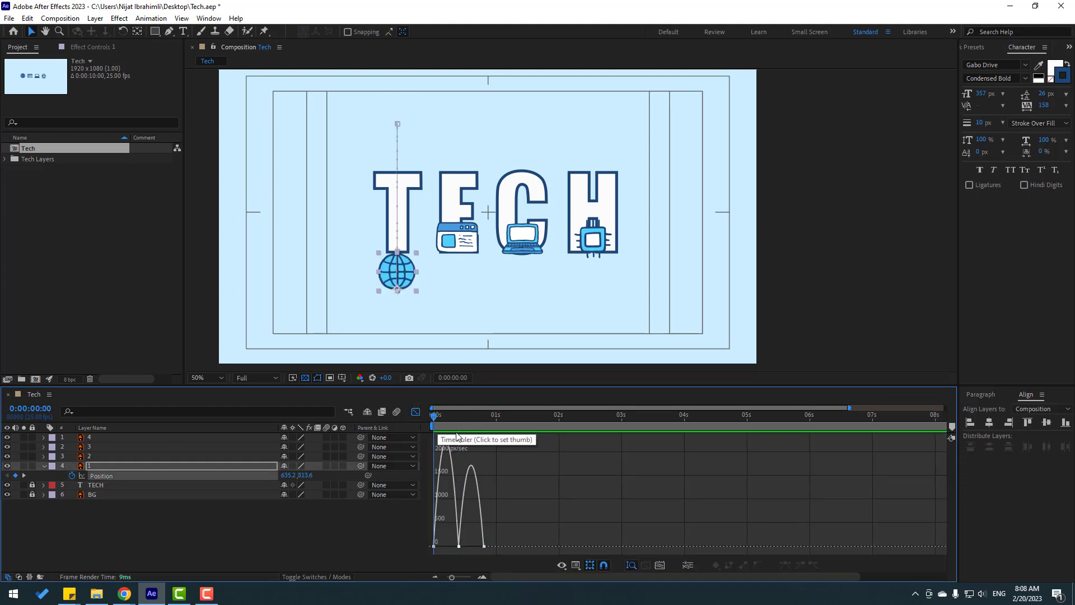
{"action": "key", "text": "="}
{"action": "key", "text": "equal"}
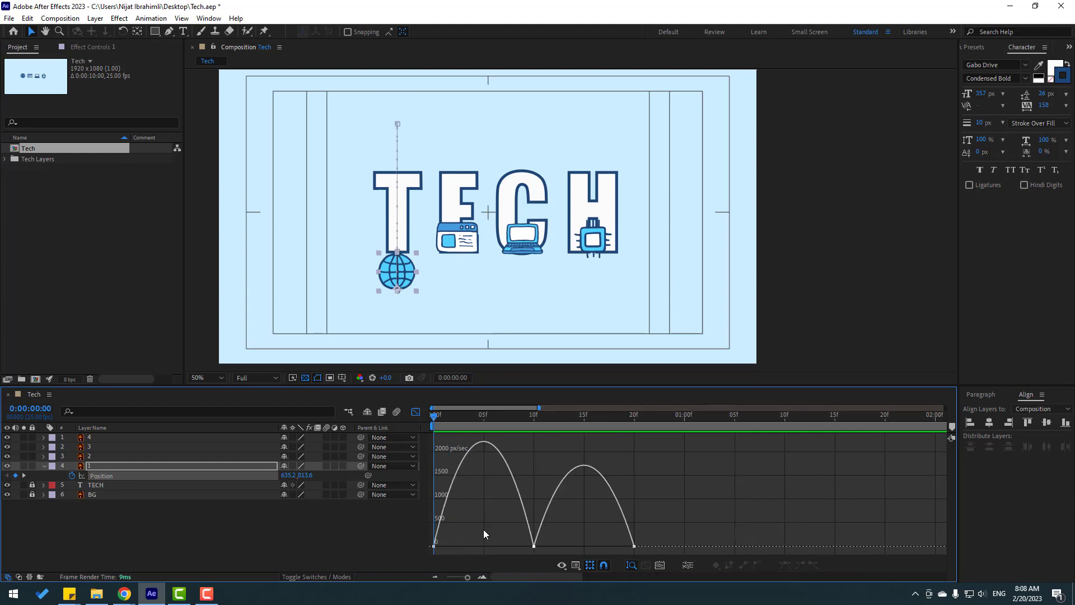
Try shifting the peak of the globe's first speed curve late, close to the middle keyframe, and preview the motion
{"action": "left_click_drag", "start_coordinate": [452, 539], "coordinate": [486, 551]}
{"action": "key", "text": "minus"}
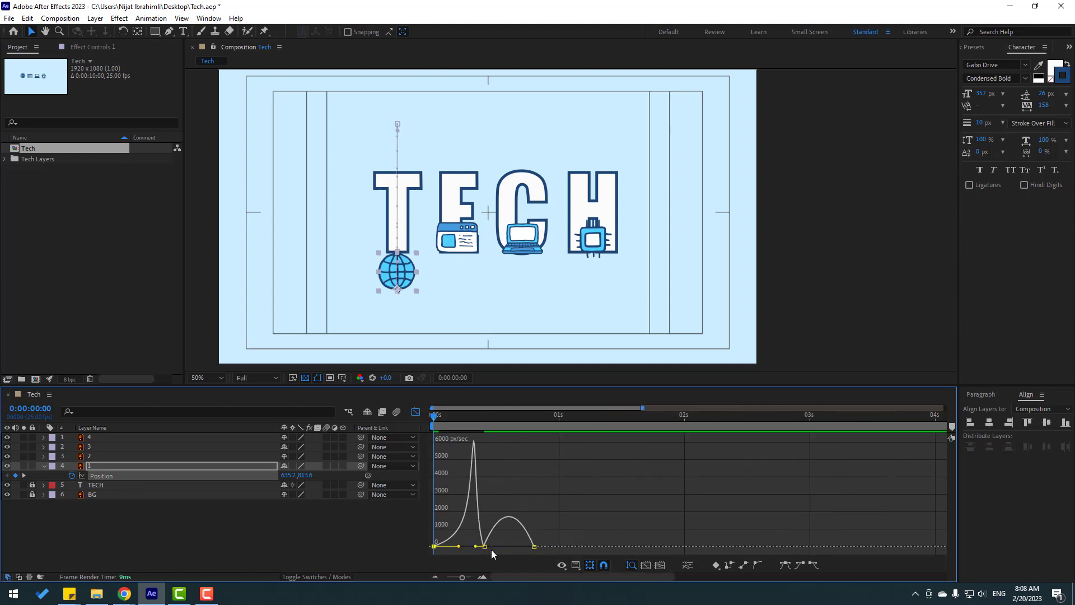
{"action": "key", "text": "minus"}
{"action": "key", "text": "space"}
{"action": "key", "text": "space"}
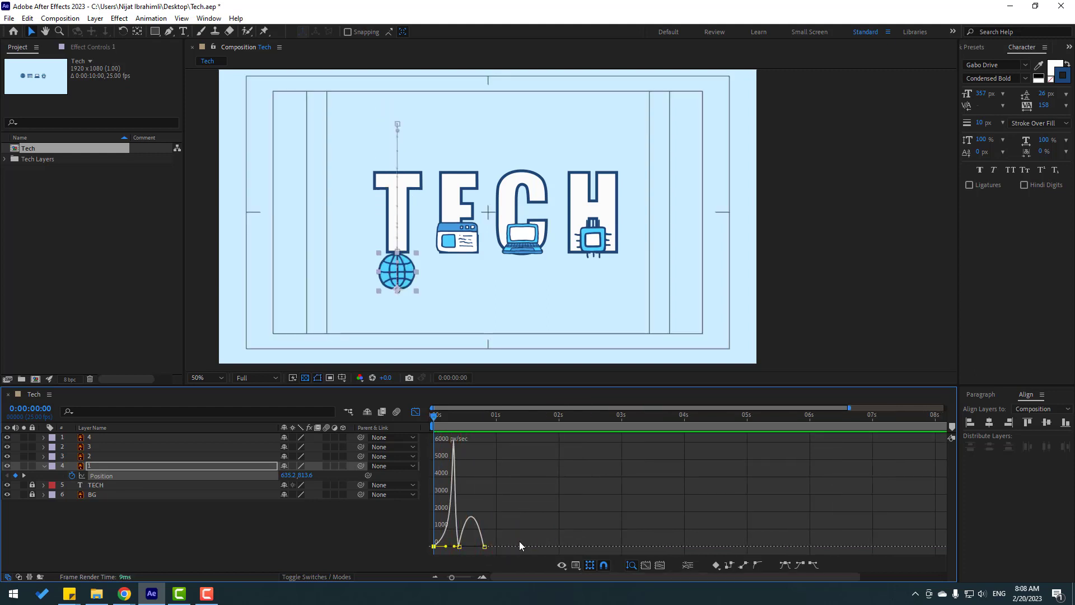
Reshape the globe's speed graph so the first curve peaks right after the start and the second just before the last keyframe, and preview it
{"action": "key", "text": "equal"}
{"action": "key", "text": "equal"}
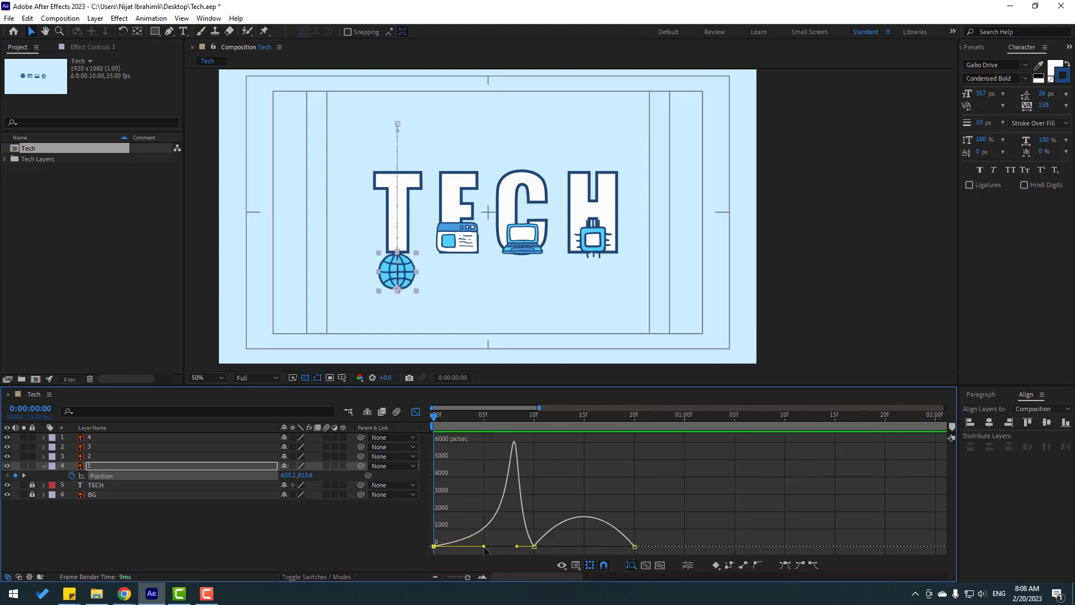
{"action": "left_click_drag", "start_coordinate": [484, 547], "coordinate": [442, 551]}
{"action": "left_click_drag", "start_coordinate": [517, 546], "coordinate": [483, 553]}
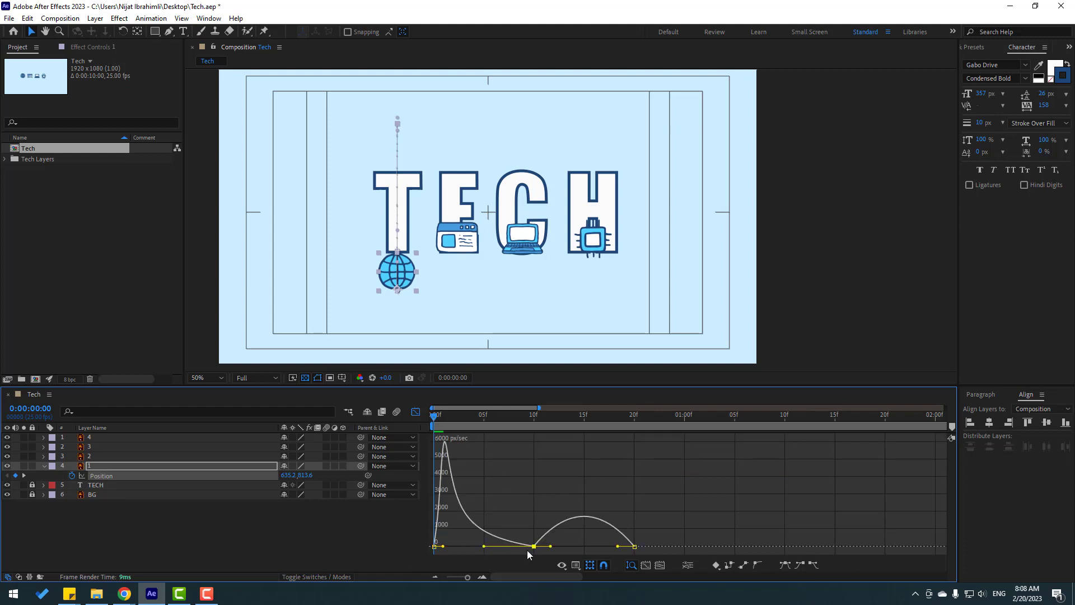
{"action": "left_click_drag", "start_coordinate": [550, 545], "coordinate": [584, 546]}
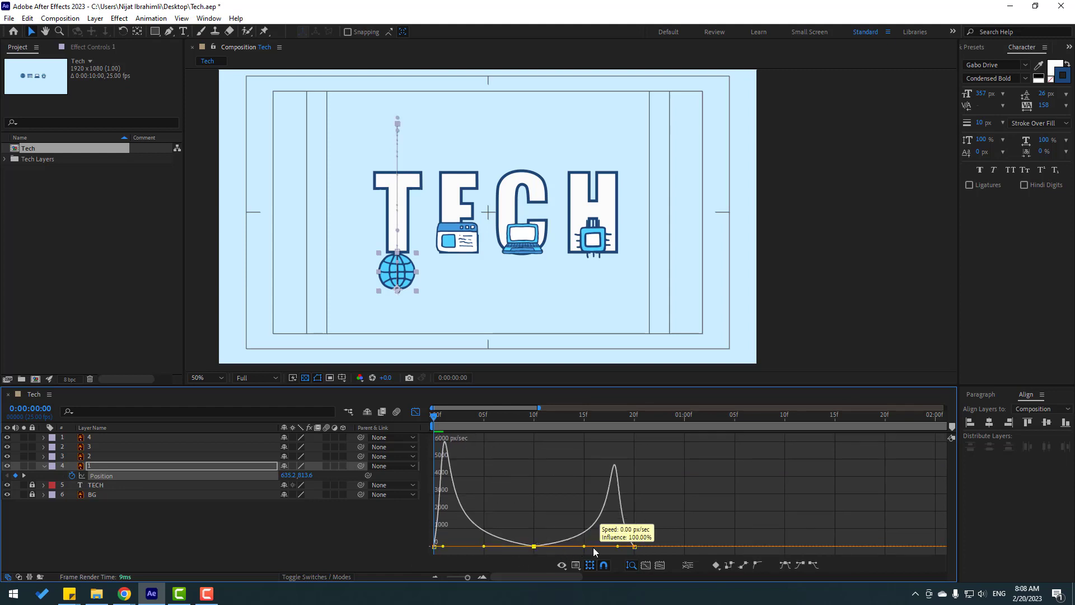
{"action": "key", "text": "minus"}
{"action": "key", "text": "space"}
{"action": "key", "text": "space"}
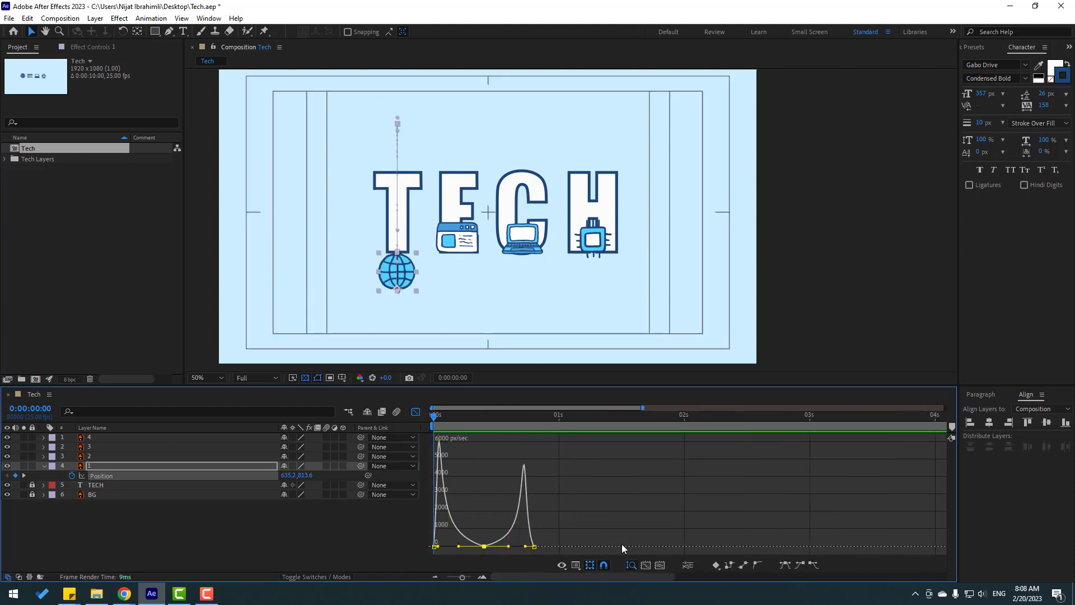
{"action": "key", "text": "space"}
{"action": "key", "text": "space"}
Shorten the last keyframe's incoming influence so the globe's second speed peak comes slightly later, and preview the motion
{"action": "key", "text": "equal"}
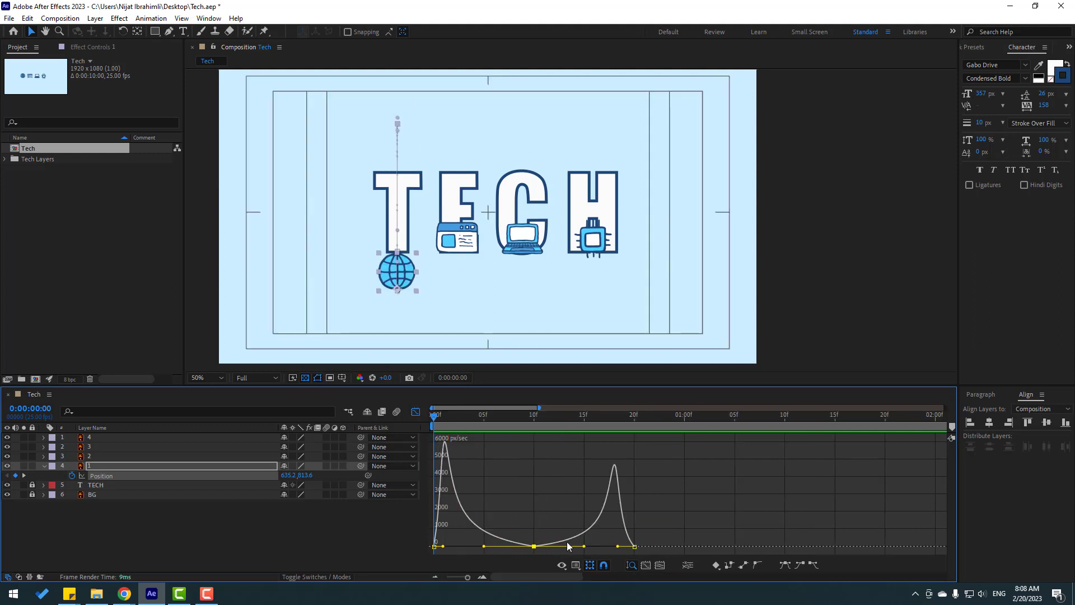
{"action": "left_click", "coordinate": [617, 547]}
{"action": "left_click_drag", "start_coordinate": [618, 547], "coordinate": [623, 547]}
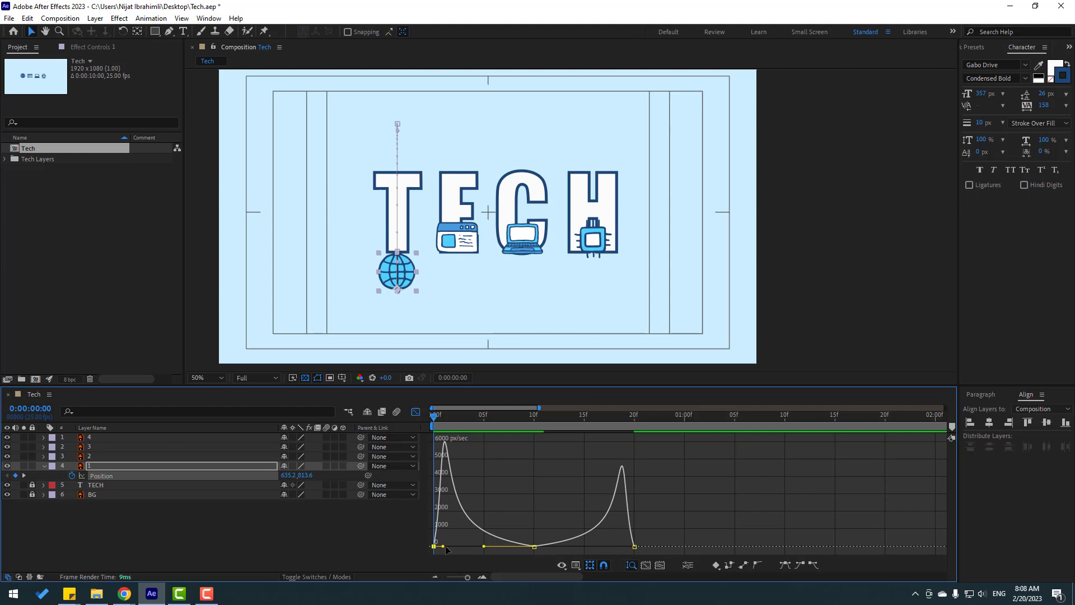
{"action": "key", "text": "minus"}
{"action": "key", "text": "space"}
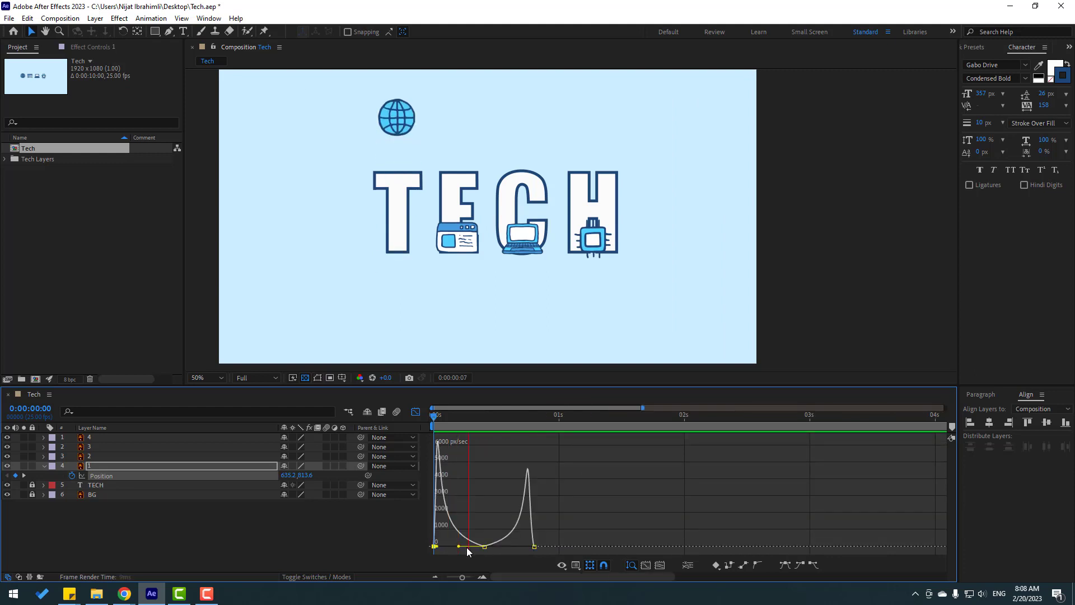
{"action": "key", "text": "space"}
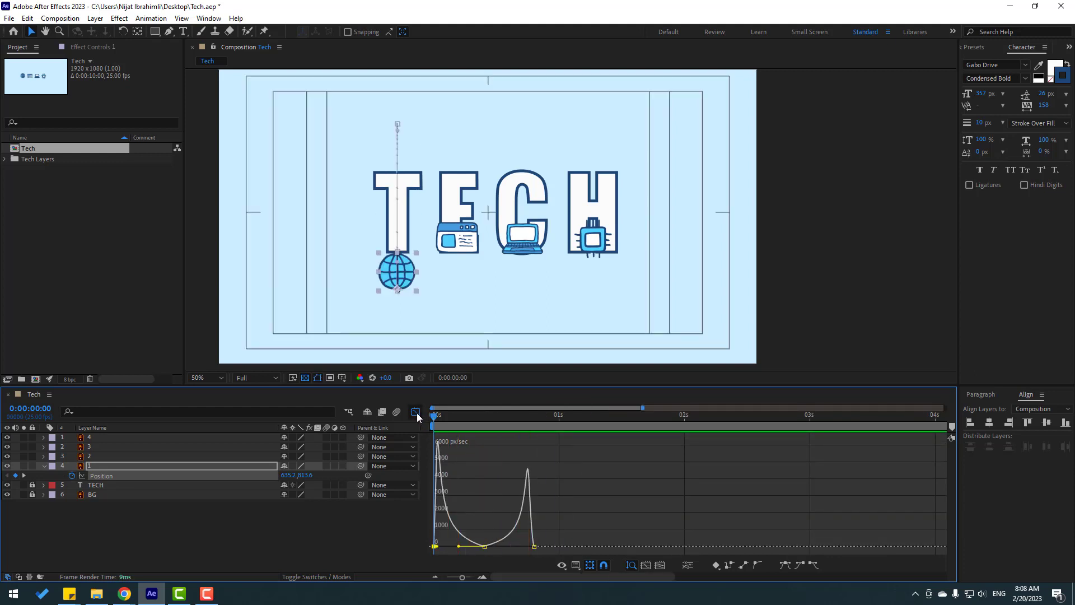
Stretch the globe's three Position keyframes proportionally so the last one falls at about 0:00:01:03, and preview the slower motion
{"action": "left_click", "coordinate": [416, 412]}
{"action": "left_click_drag", "start_coordinate": [546, 475], "coordinate": [458, 490]}
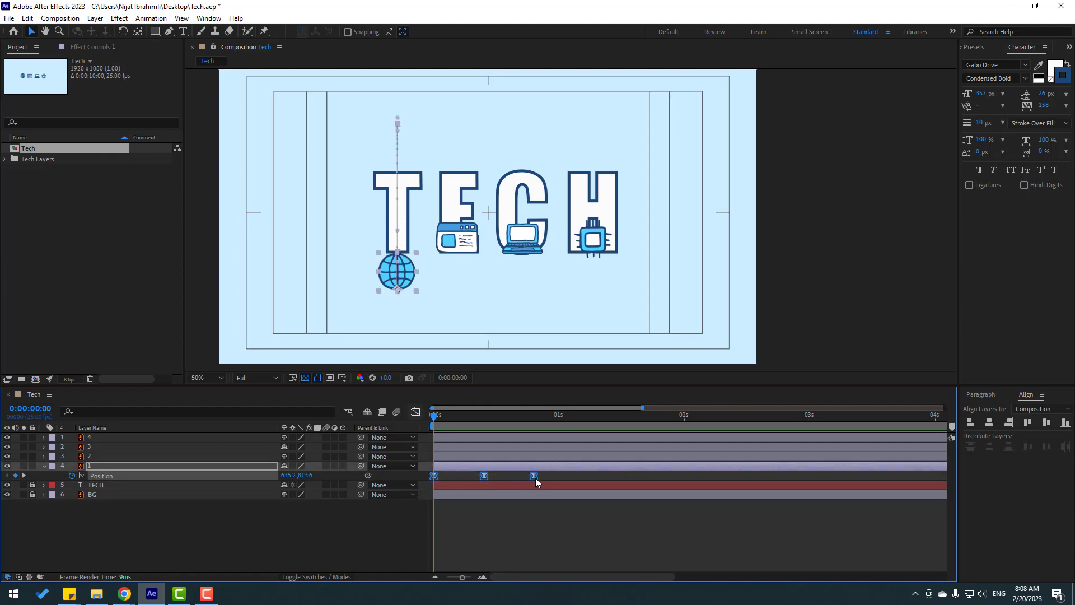
{"action": "left_click_drag", "start_coordinate": [535, 478], "coordinate": [575, 477]}
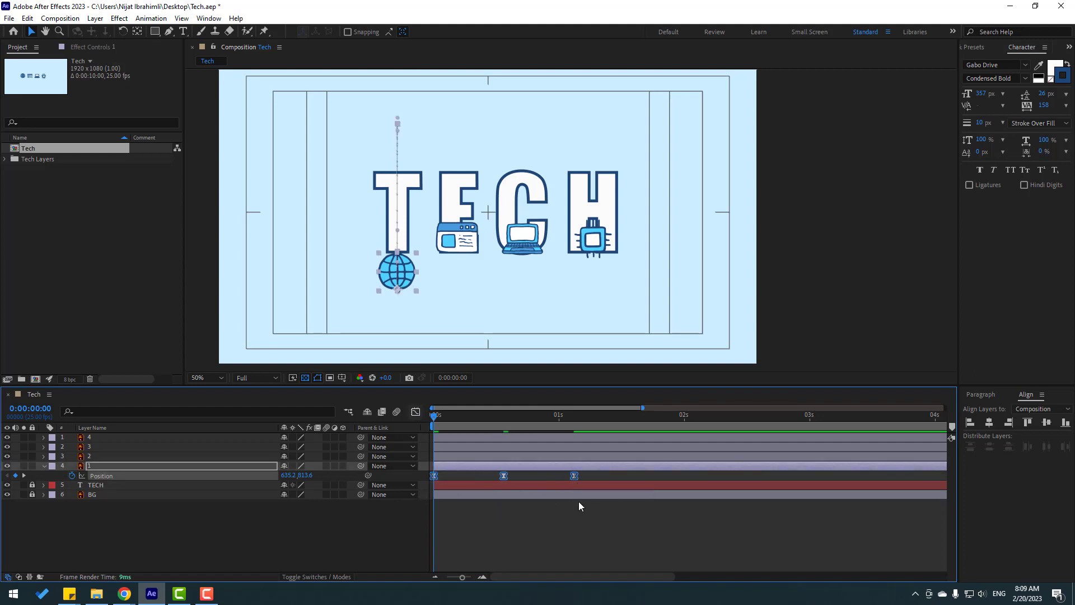
{"action": "key", "text": "minus"}
{"action": "key", "text": "minus"}
{"action": "key", "text": "space"}
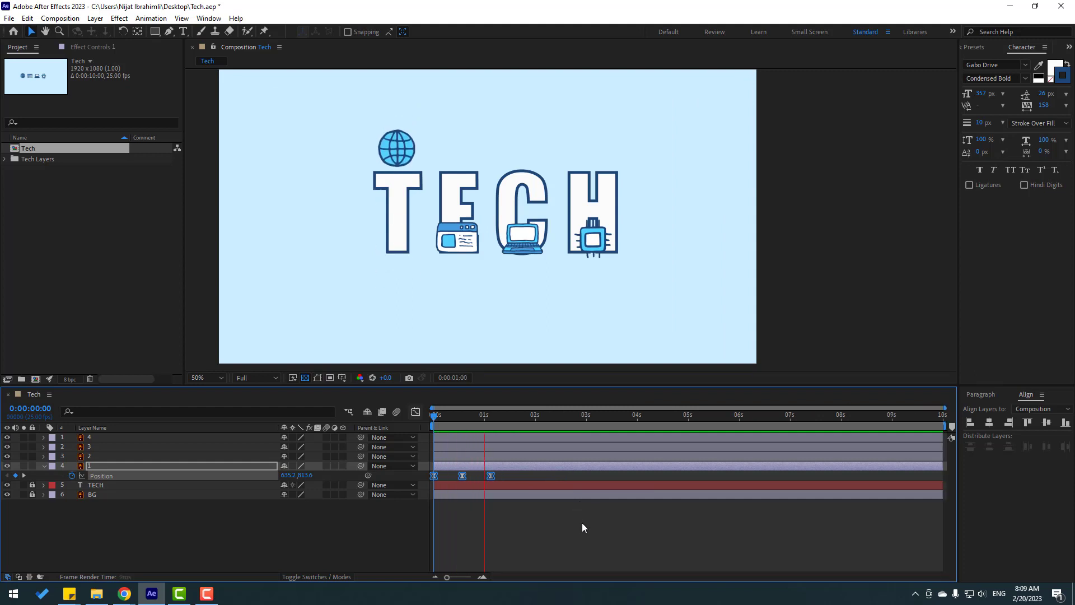
{"action": "key", "text": "space"}
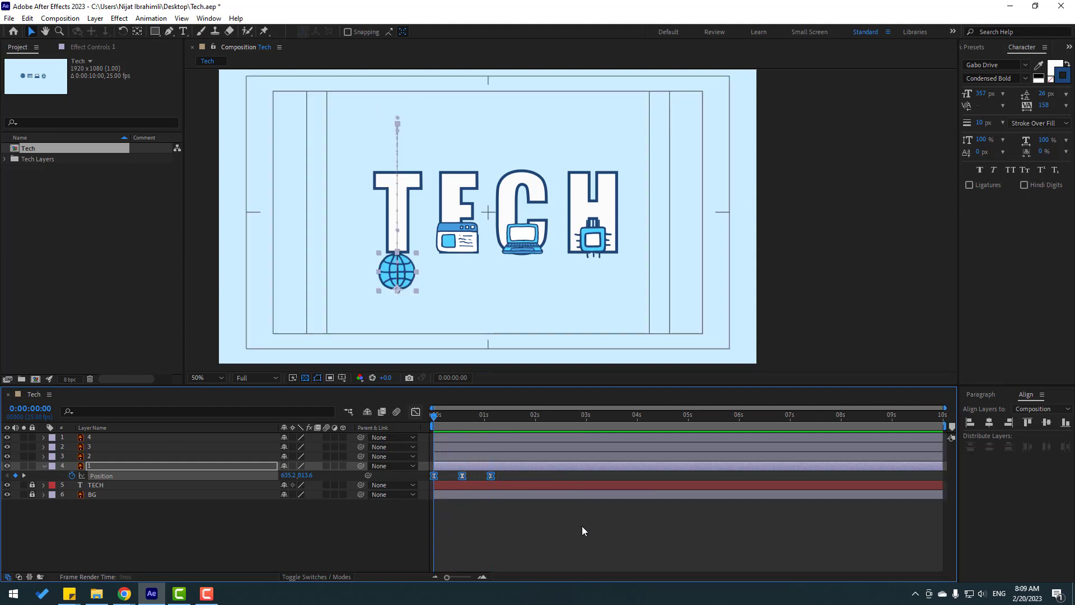
Start Scale keyframes on the globe layer at the first frame and narrow its horizontal scale to 66% at 0:00:00:14
{"action": "key", "text": "equal"}
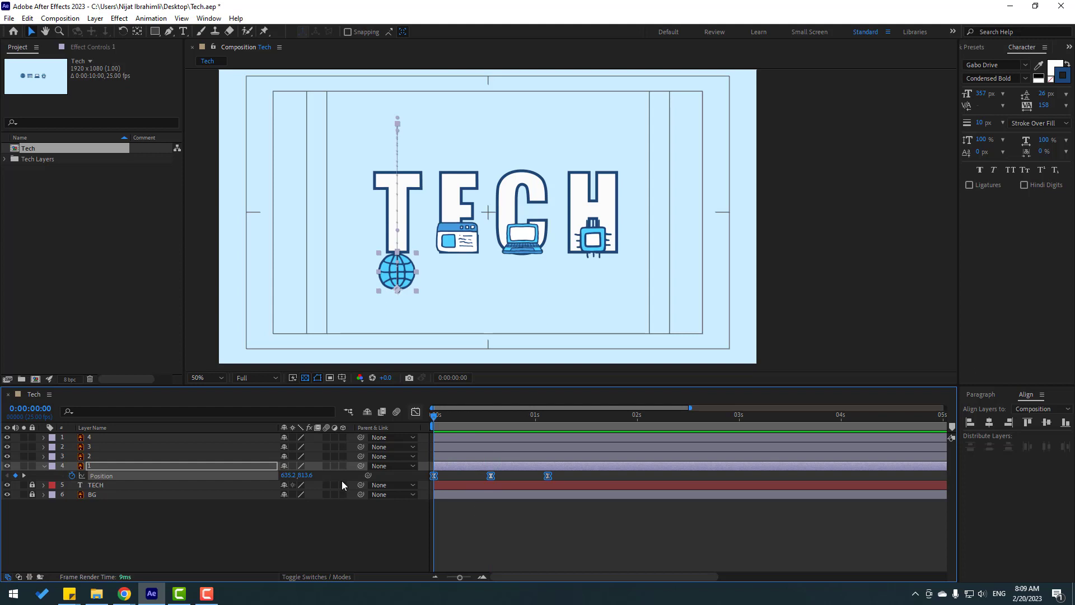
{"action": "key", "text": "shift+s"}
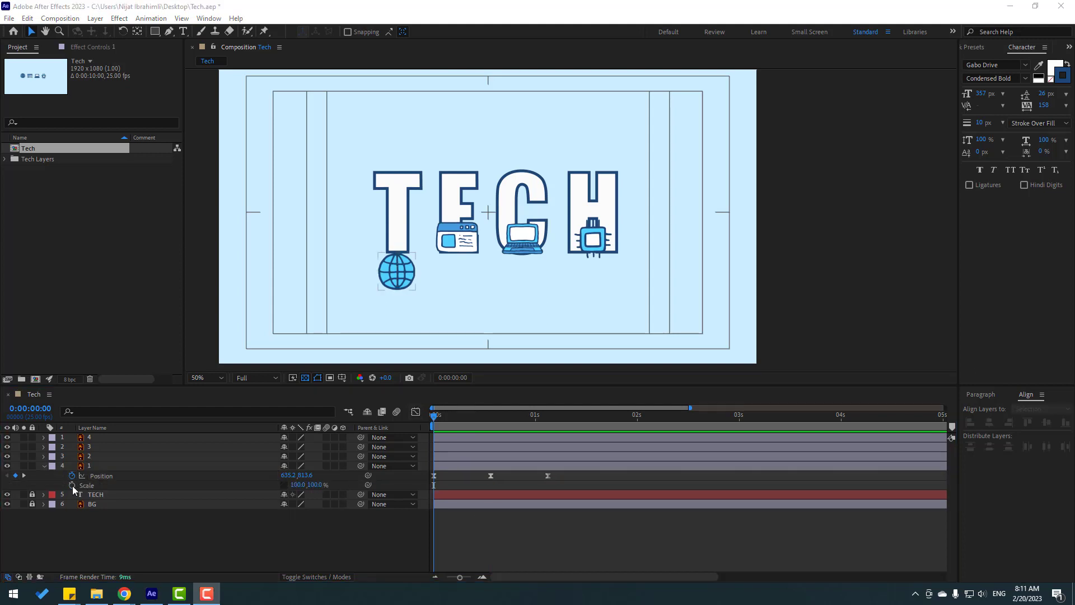
{"action": "left_click", "coordinate": [72, 485]}
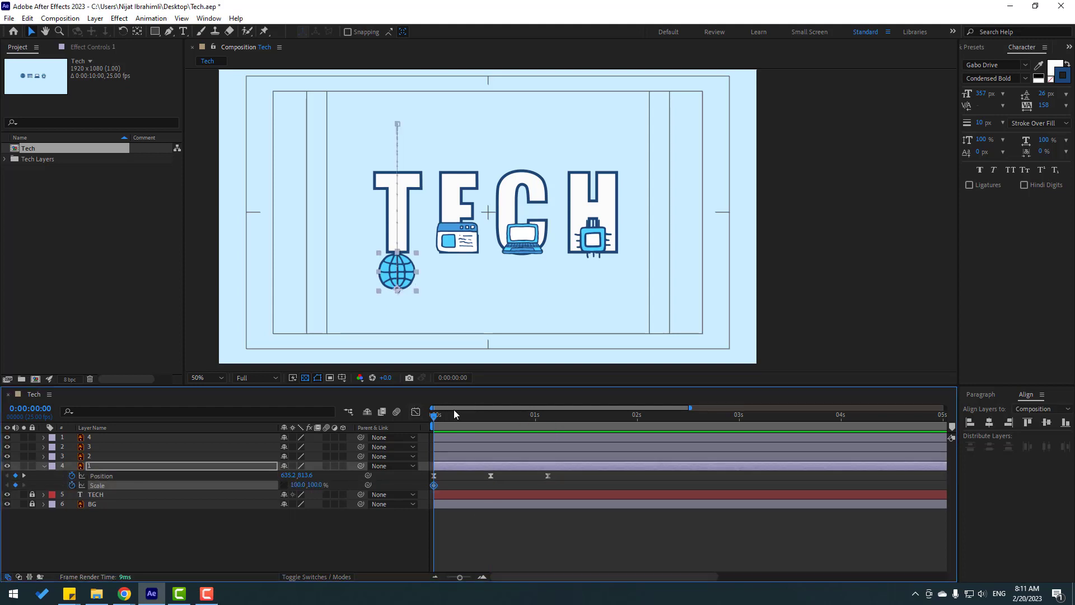
{"action": "left_click", "coordinate": [490, 417]}
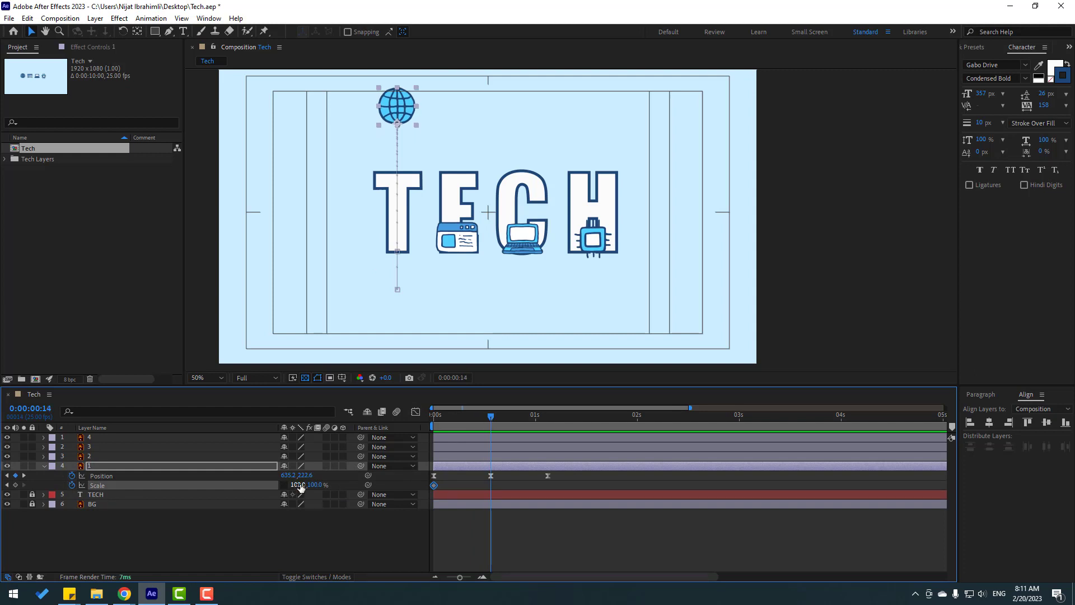
{"action": "left_click_drag", "start_coordinate": [297, 485], "coordinate": [278, 482]}
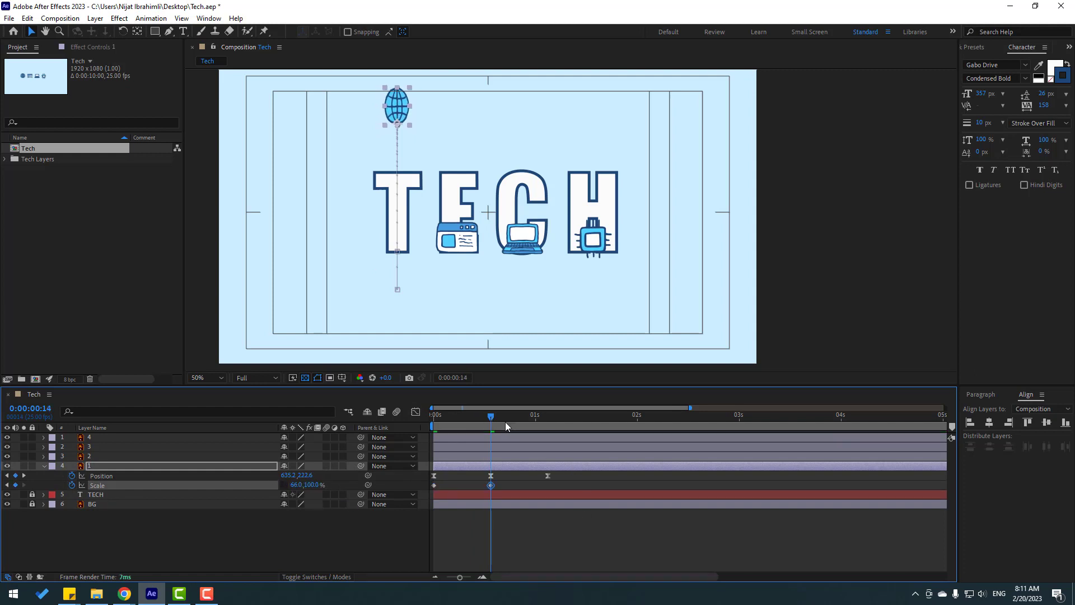
Set the globe's horizontal scale to 100% at 0:00:01:03, in line with the last Position keyframe
{"action": "left_click_drag", "start_coordinate": [509, 422], "coordinate": [548, 419]}
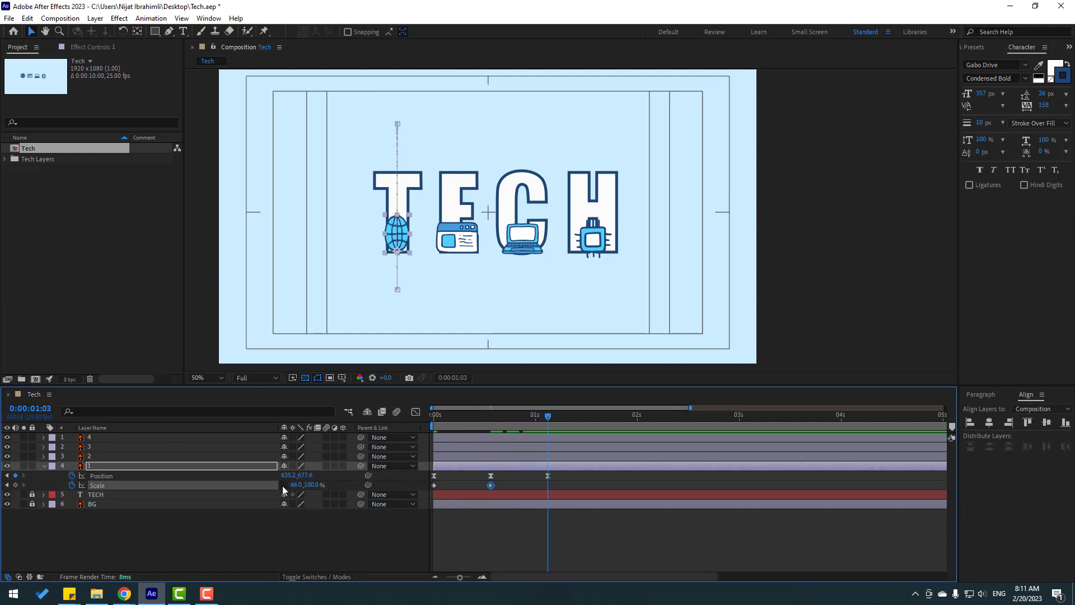
{"action": "left_click", "coordinate": [297, 485]}
{"action": "type", "text": "100"}
{"action": "key", "text": "Return"}
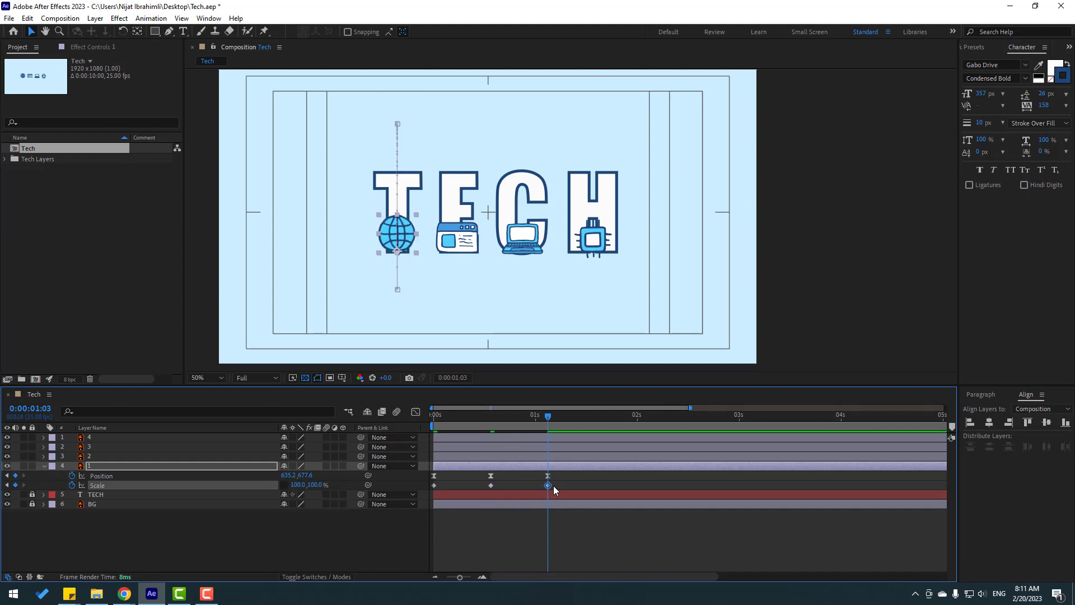
Apply Easy Ease to the globe's three Scale keyframes and preview the squeeze
{"action": "left_click_drag", "start_coordinate": [555, 501], "coordinate": [430, 480]}
{"action": "right_click", "coordinate": [434, 485]}
{"action": "mouse_move", "coordinate": [479, 479]}
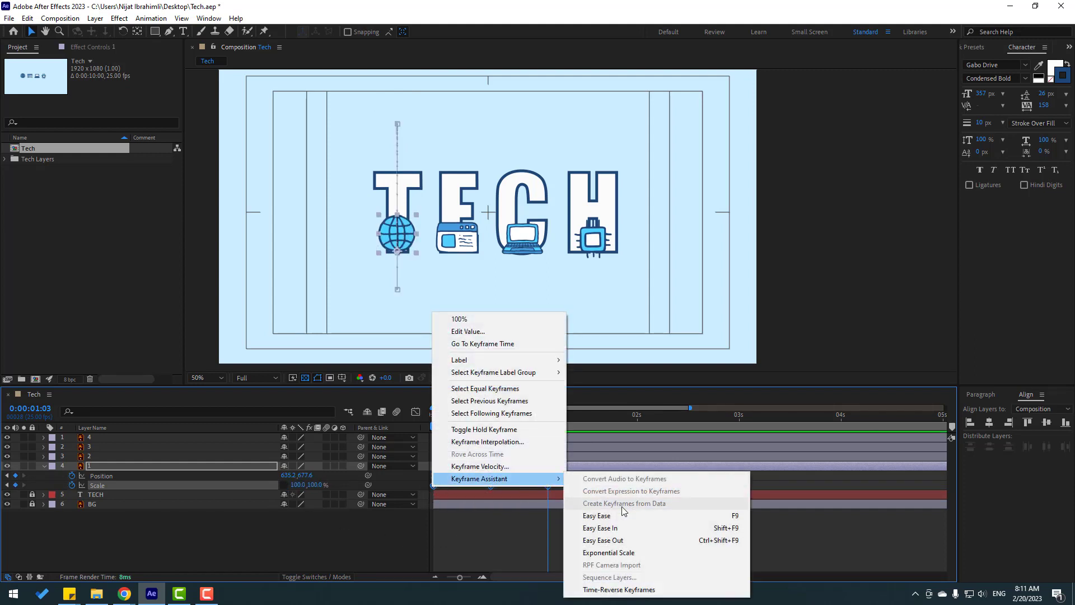
{"action": "left_click", "coordinate": [622, 514]}
{"action": "key", "text": "space"}
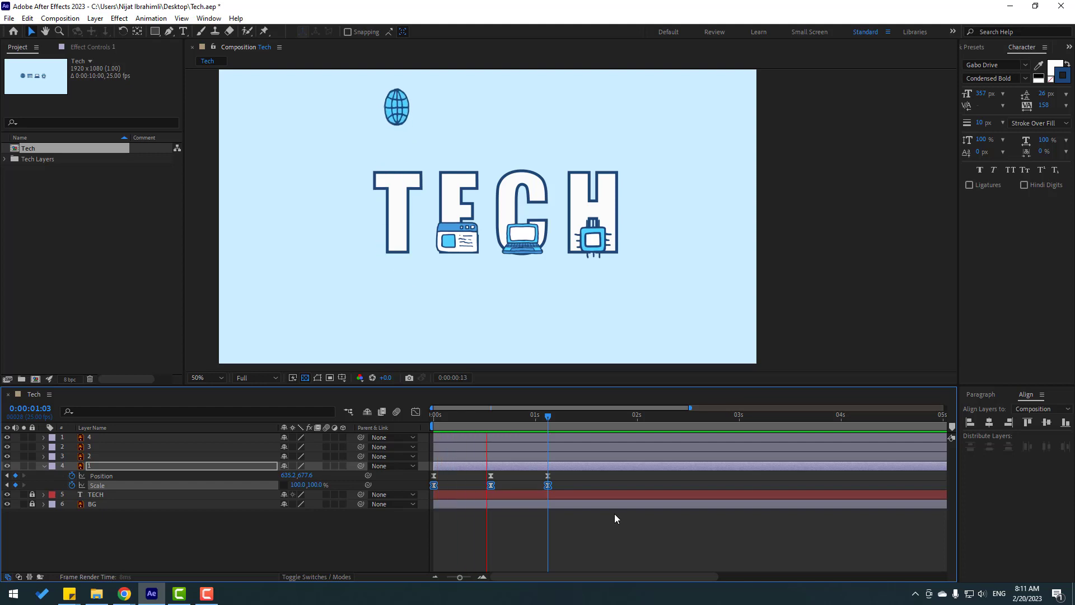
{"action": "key", "text": "space"}
Lengthen the middle Scale keyframe's influence on both sides so the globe's speed peaks near the start and end, and preview it
{"action": "left_click", "coordinate": [415, 412]}
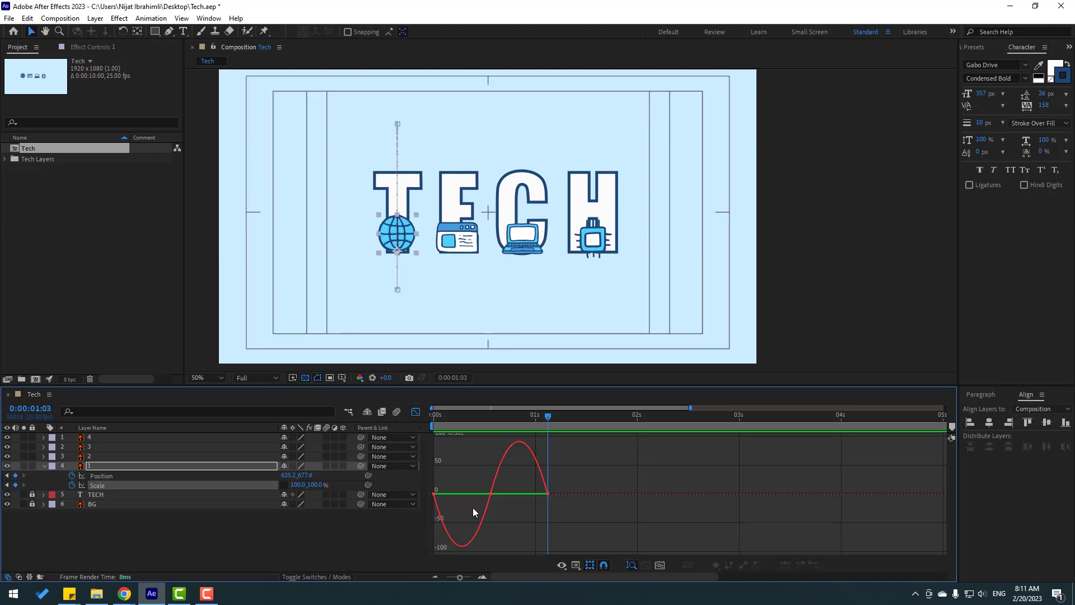
{"action": "left_click", "coordinate": [490, 493]}
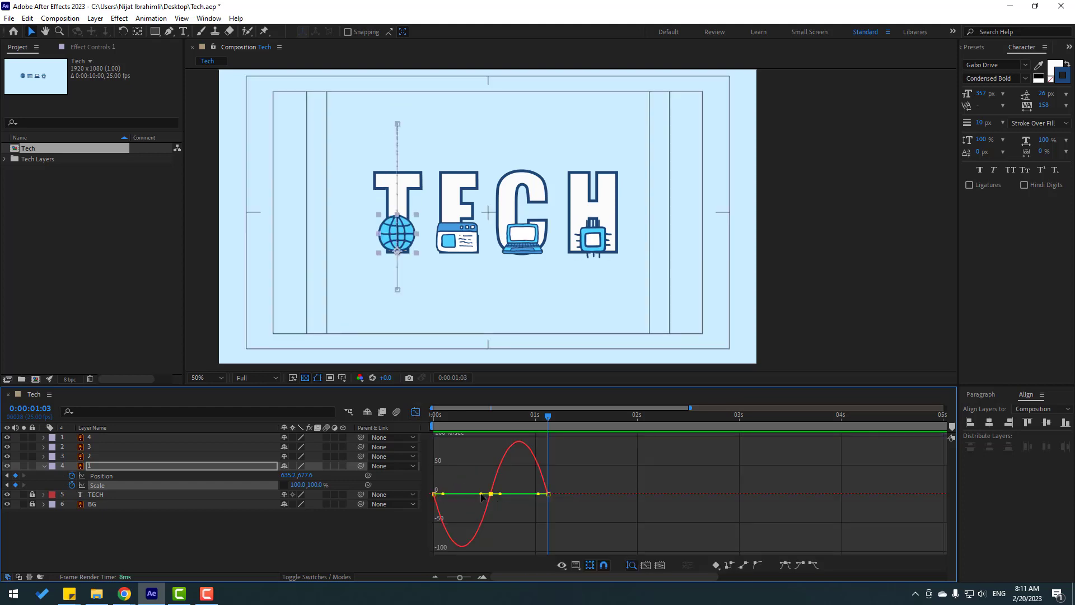
{"action": "left_click_drag", "start_coordinate": [481, 493], "coordinate": [515, 482]}
{"action": "key", "text": "space"}
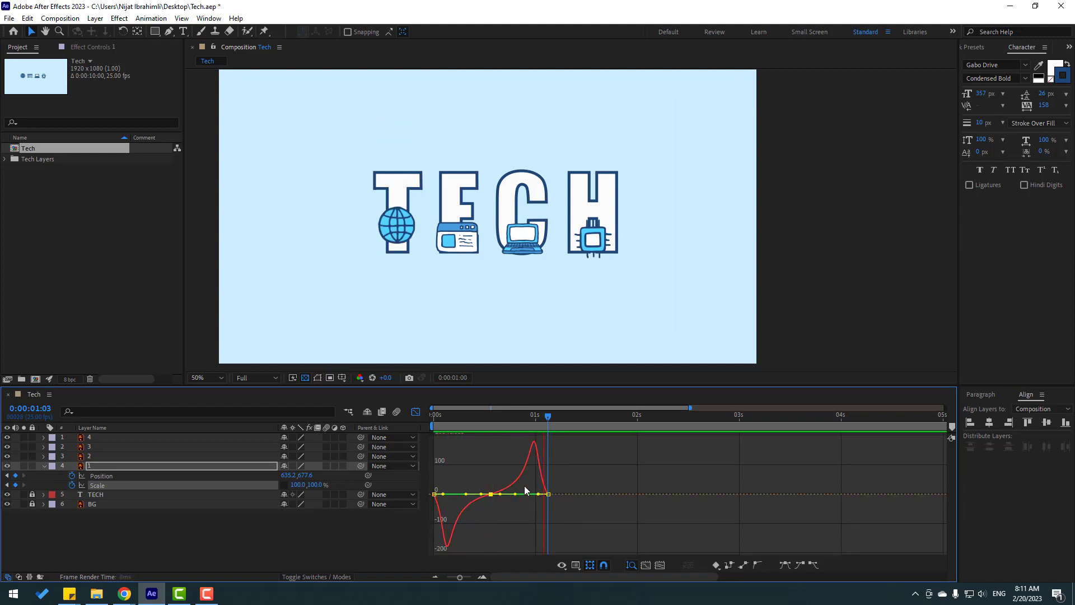
{"action": "key", "text": "space"}
{"action": "key", "text": "shift+F3"}
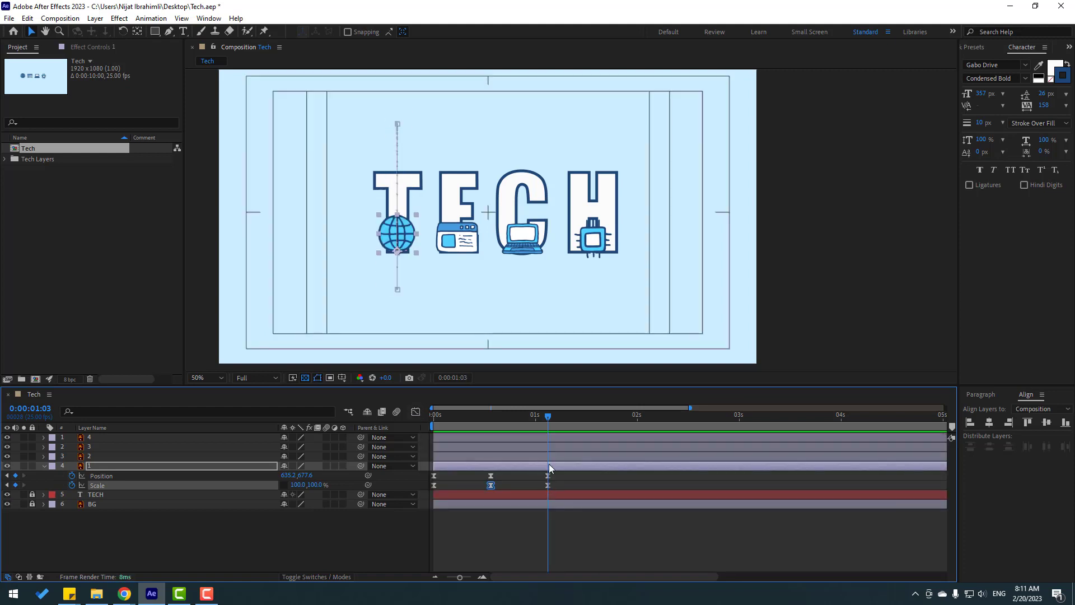
Copy the globe's Position and Scale keyframes onto layers 2, 3 and 4 from the first frame, and preview the motion
{"action": "left_click_drag", "start_coordinate": [565, 473], "coordinate": [463, 500]}
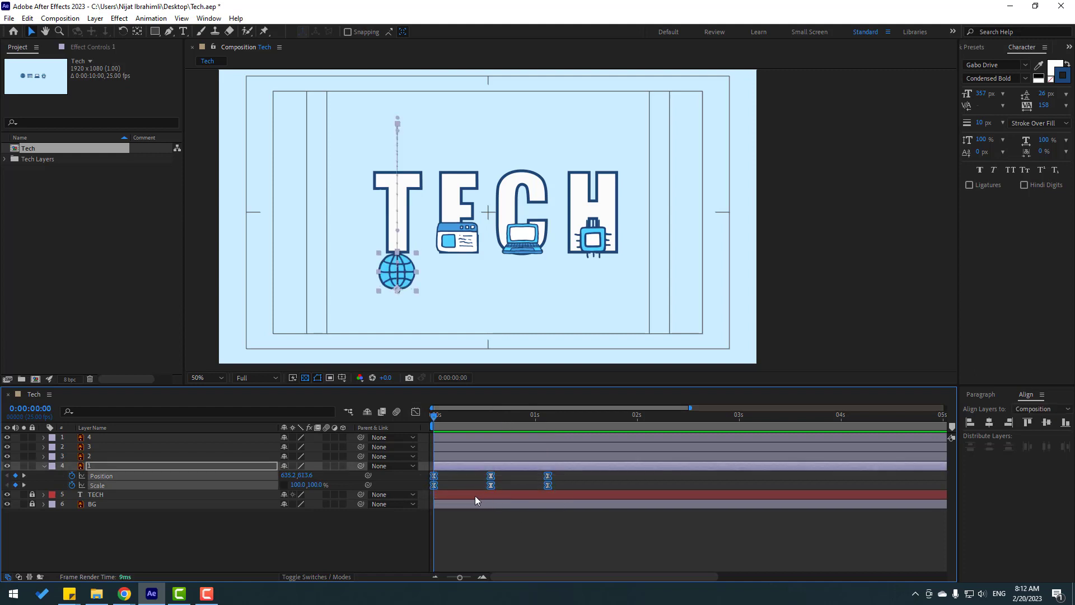
{"action": "left_click", "coordinate": [90, 456]}
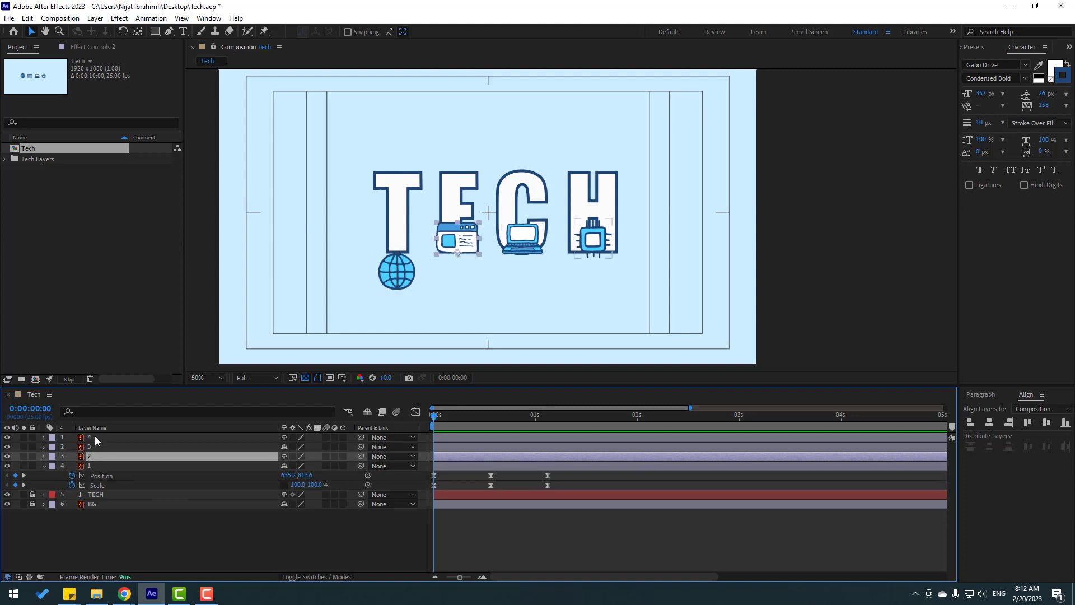
{"action": "left_click", "coordinate": [96, 438], "text": "shift"}
{"action": "key", "text": "ctrl+v"}
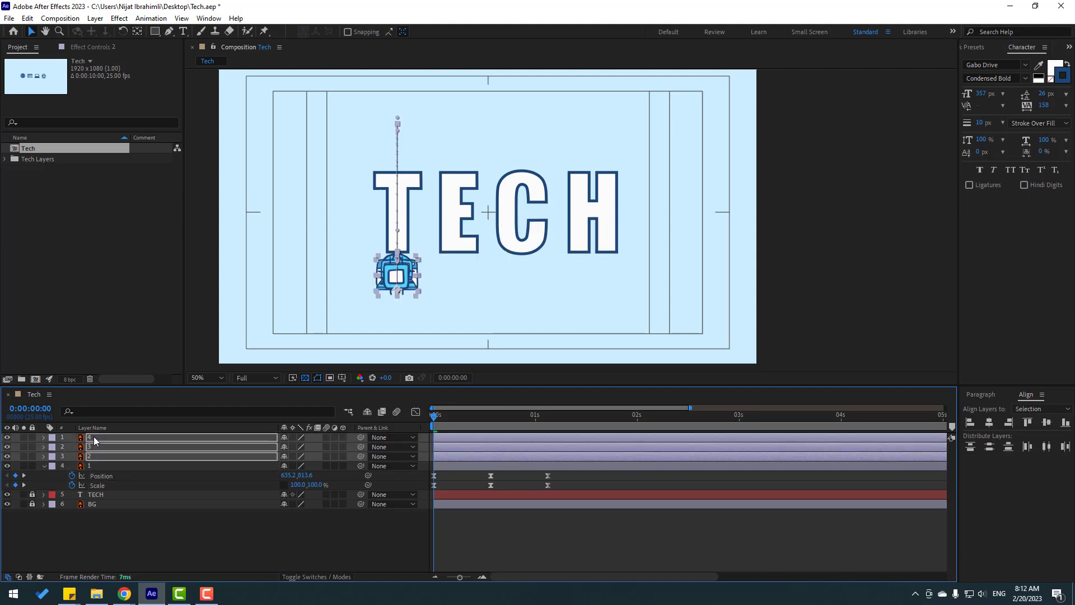
{"action": "key", "text": "space"}
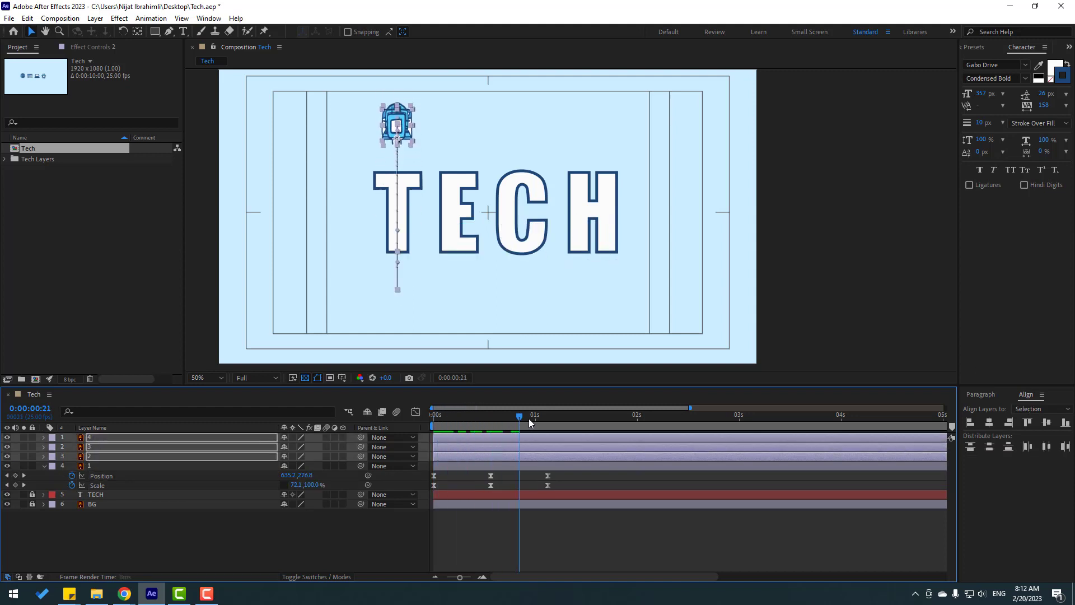
{"action": "key", "text": "space"}
Shift all Position keyframes of layer 2 horizontally to X 851.2, placing the browser window icon under the E
{"action": "left_click", "coordinate": [132, 551]}
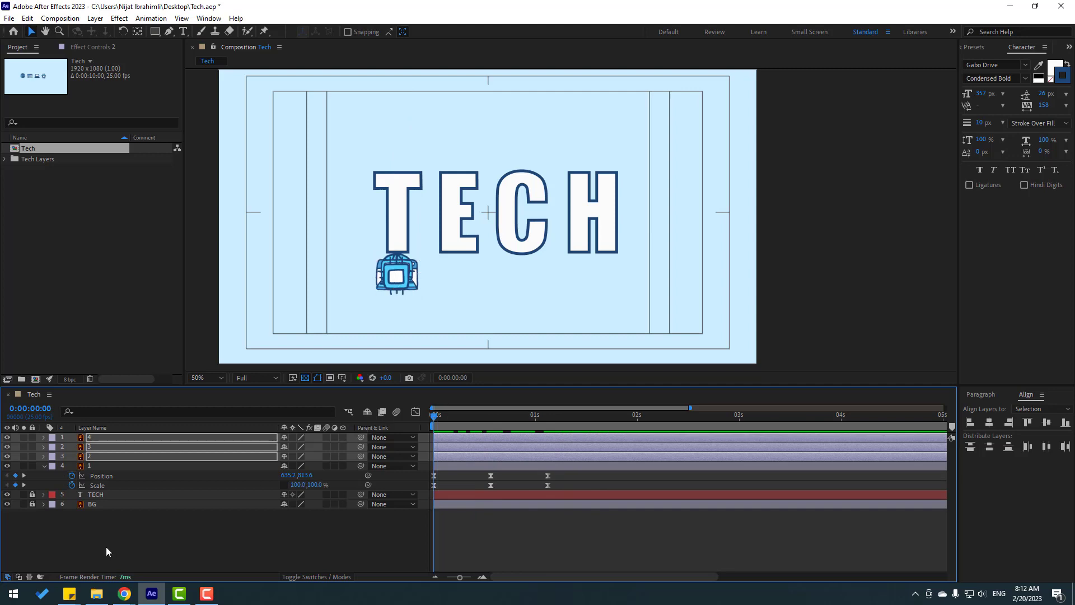
{"action": "left_click", "coordinate": [97, 458]}
{"action": "key", "text": "p"}
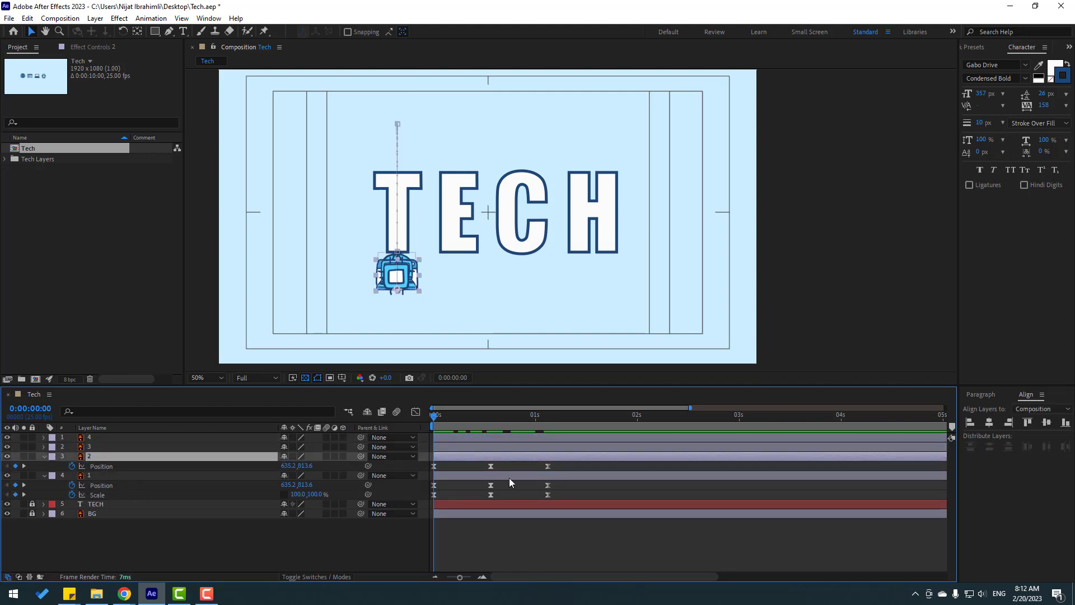
{"action": "left_click_drag", "start_coordinate": [562, 465], "coordinate": [412, 472]}
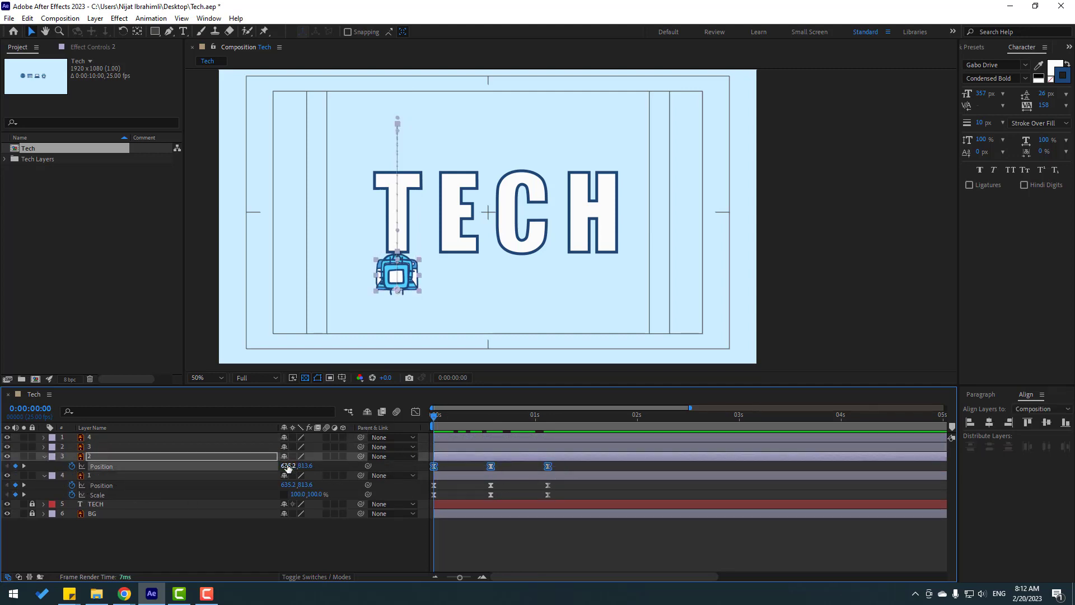
{"action": "left_click_drag", "start_coordinate": [288, 467], "coordinate": [405, 462]}
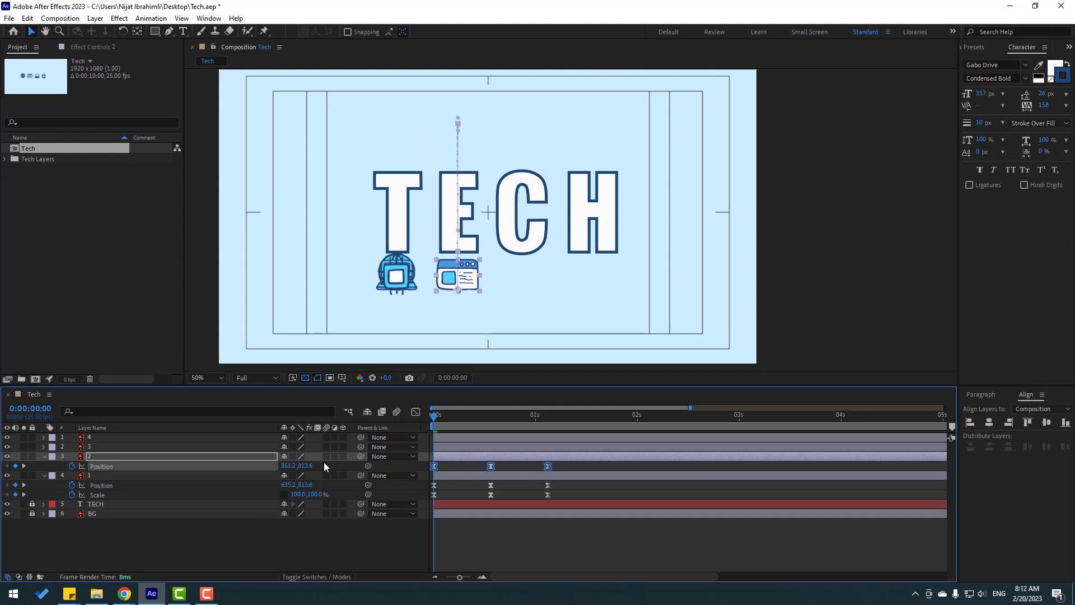
Shift all Position keyframes of layer 3 horizontally to X 1083.2, placing the laptop icon under the C
{"action": "left_click", "coordinate": [100, 448]}
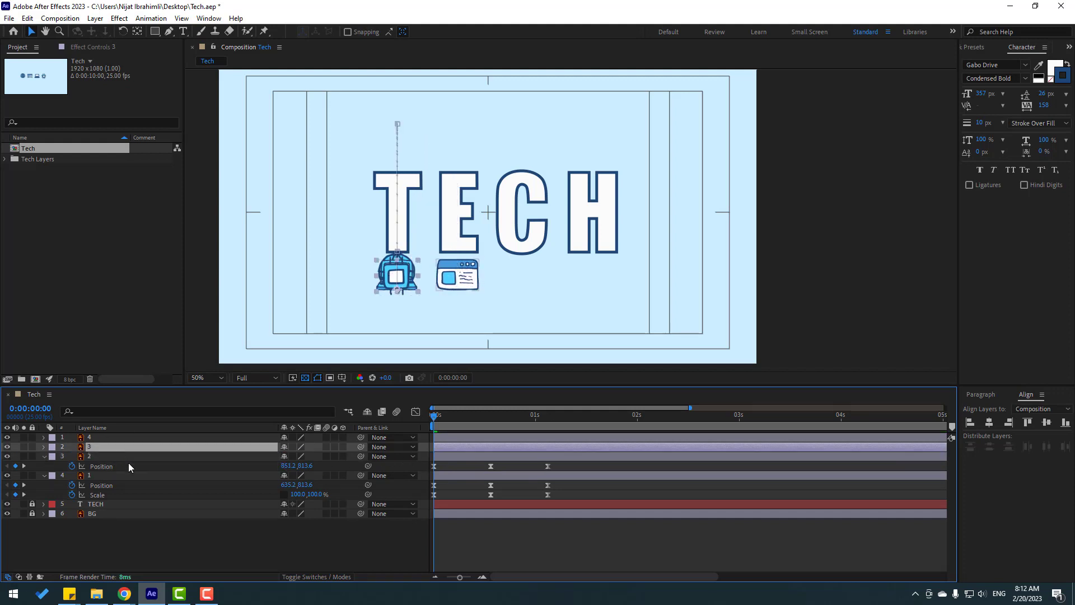
{"action": "key", "text": "p"}
{"action": "left_click_drag", "start_coordinate": [561, 461], "coordinate": [414, 470]}
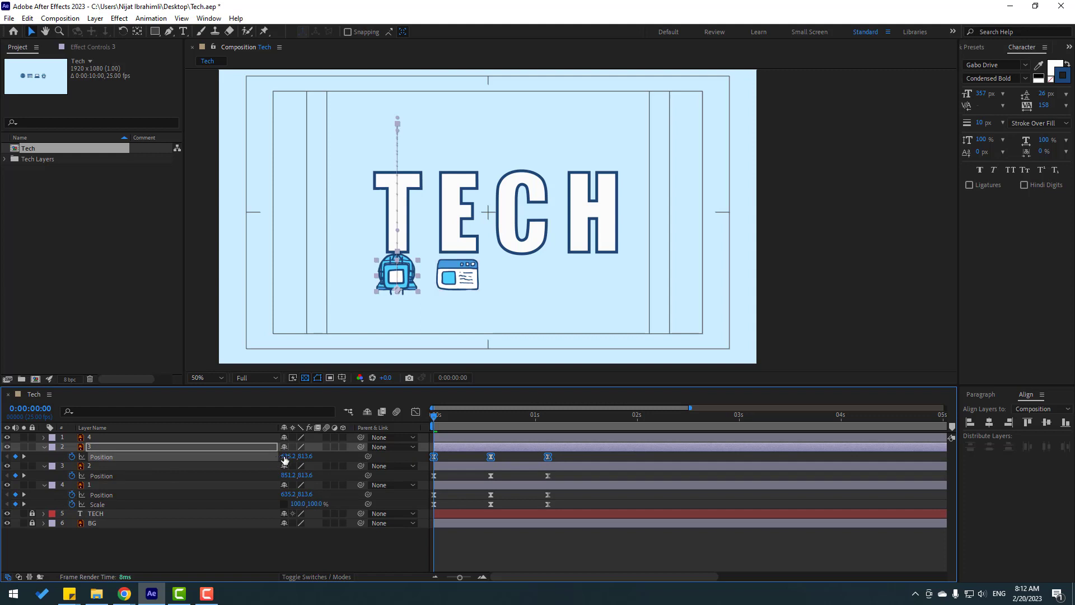
{"action": "left_click_drag", "start_coordinate": [285, 457], "coordinate": [541, 458]}
Shift all Position keyframes of layer 4 horizontally to X 1335.2, placing the chip icon under the H, and preview the four icons
{"action": "left_click", "coordinate": [93, 438]}
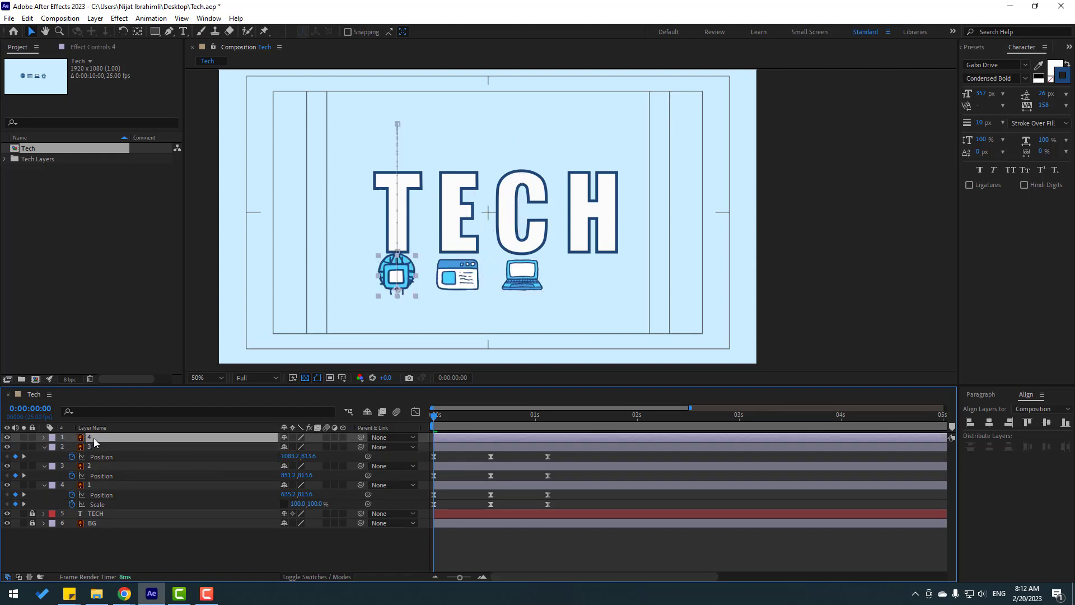
{"action": "key", "text": "p"}
{"action": "left_click_drag", "start_coordinate": [563, 455], "coordinate": [419, 442]}
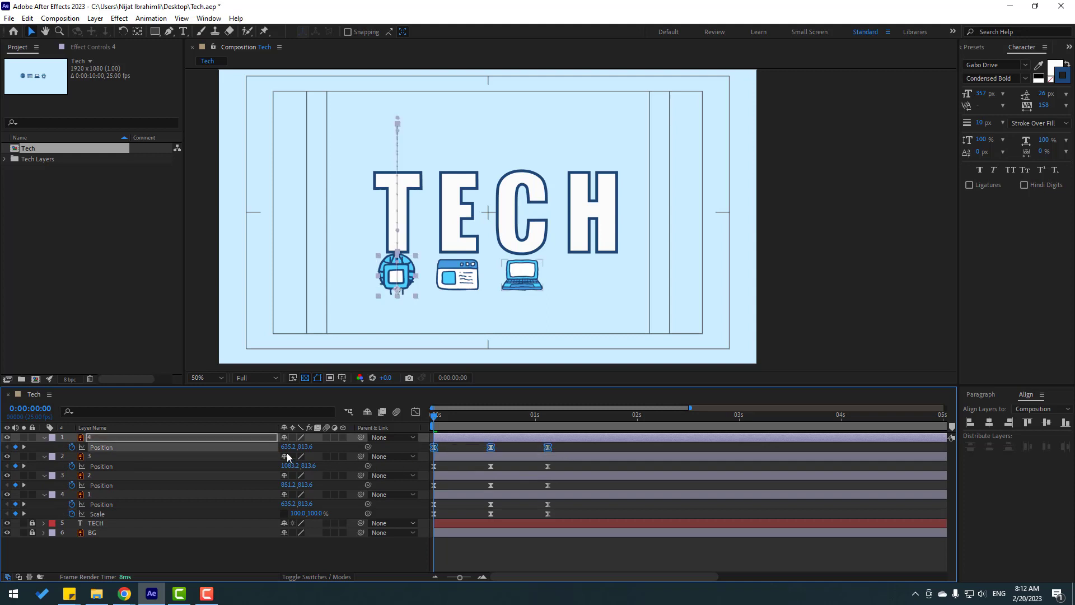
{"action": "left_click_drag", "start_coordinate": [290, 446], "coordinate": [671, 442]}
{"action": "left_click", "coordinate": [566, 556]}
{"action": "key", "text": "space"}
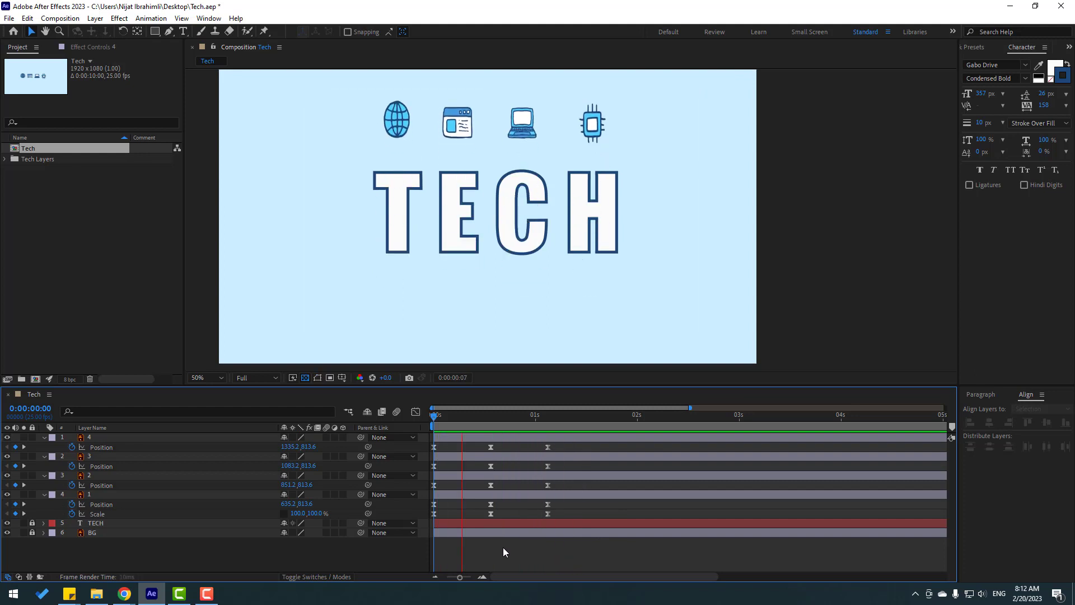
{"action": "key", "text": "space"}
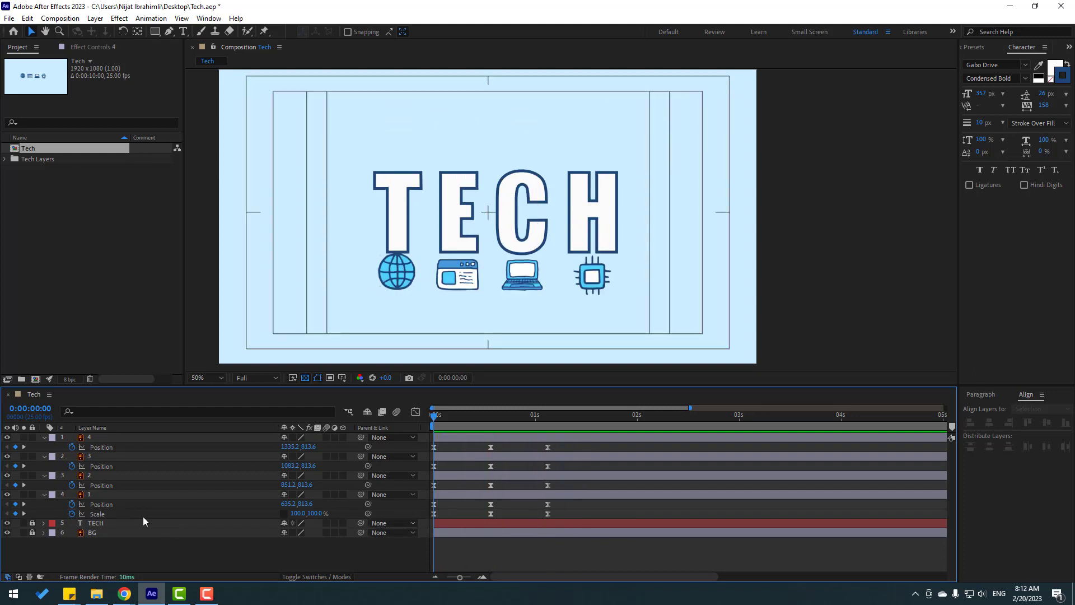
Move all four icon layers about 3 frames later in the timeline
{"action": "left_click", "coordinate": [81, 497]}
{"action": "key", "text": "ctrl+a"}
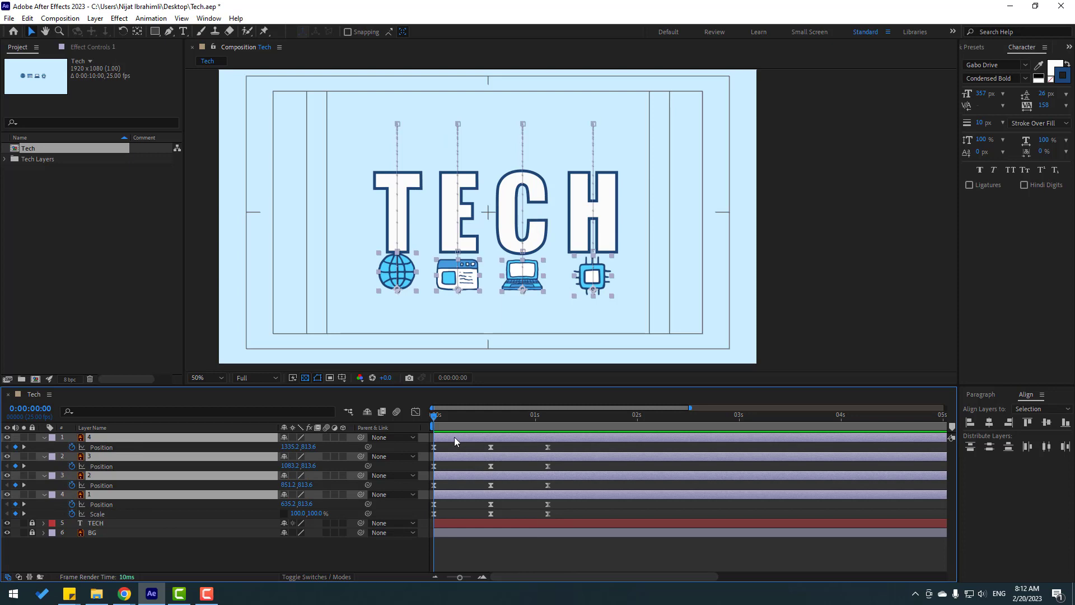
{"action": "left_click_drag", "start_coordinate": [454, 440], "coordinate": [467, 441]}
{"action": "left_click", "coordinate": [458, 542]}
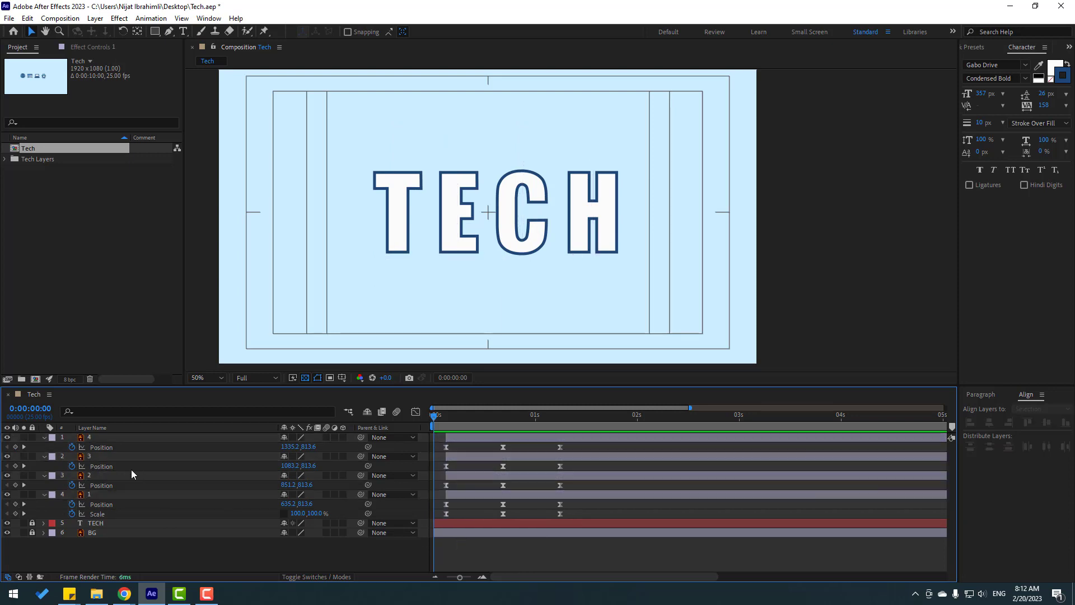
Stagger layers 2, 3 and 4 in time so they start at about frames 6, 10 and 14, and preview the sequence
{"action": "left_click", "coordinate": [103, 477]}
{"action": "left_click_drag", "start_coordinate": [464, 478], "coordinate": [505, 445]}
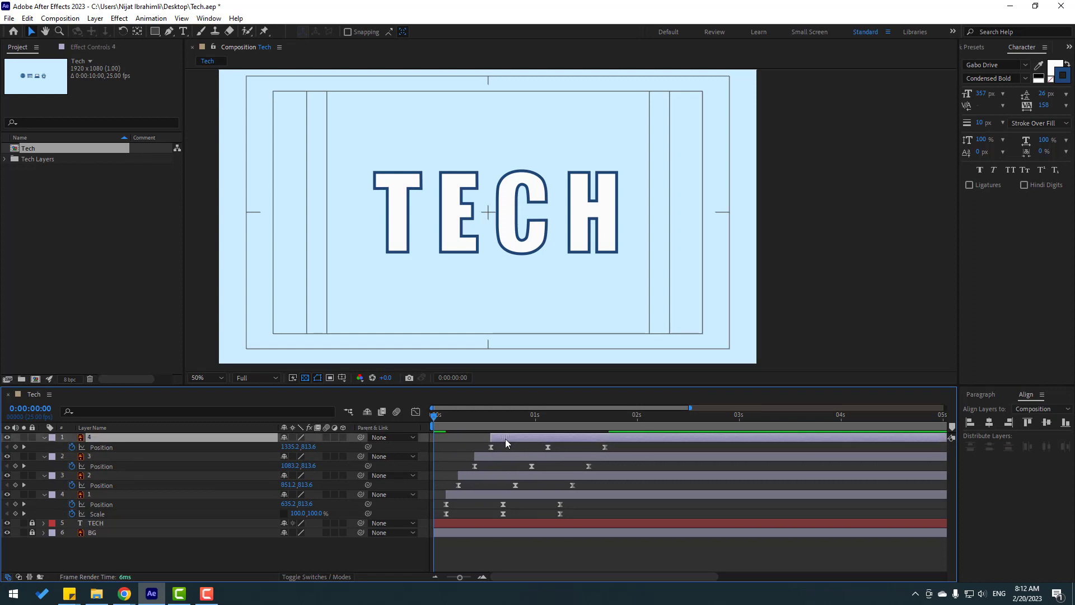
{"action": "key", "text": "space"}
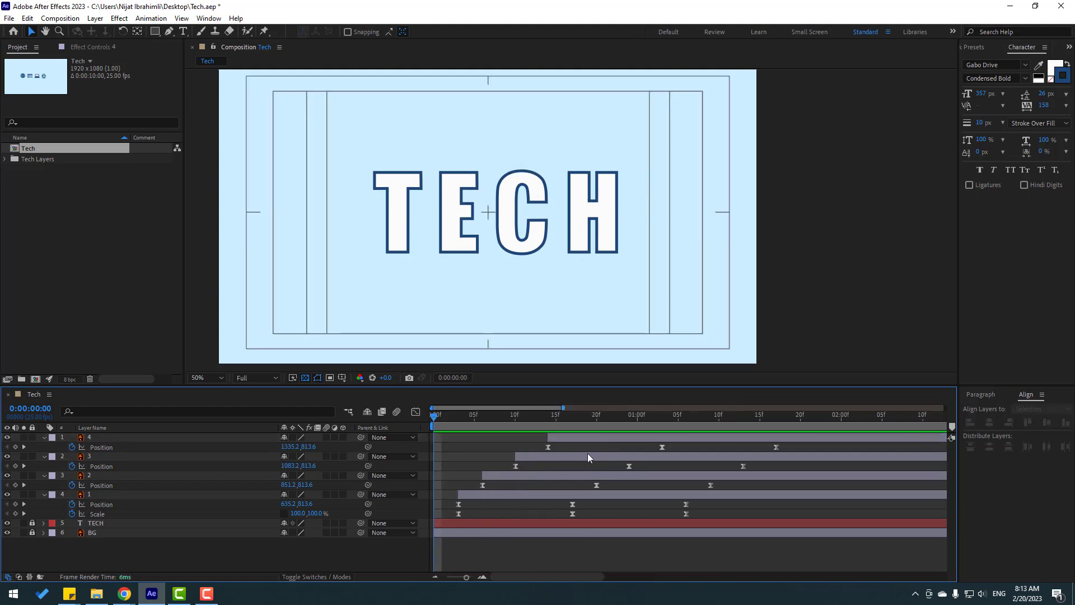
Shorten the incoming influence of all four icons' last Position keyframes so their speed peaks just before landing, and preview the motion
{"action": "left_click_drag", "start_coordinate": [795, 446], "coordinate": [677, 505]}
{"action": "key", "text": "shift+F3"}
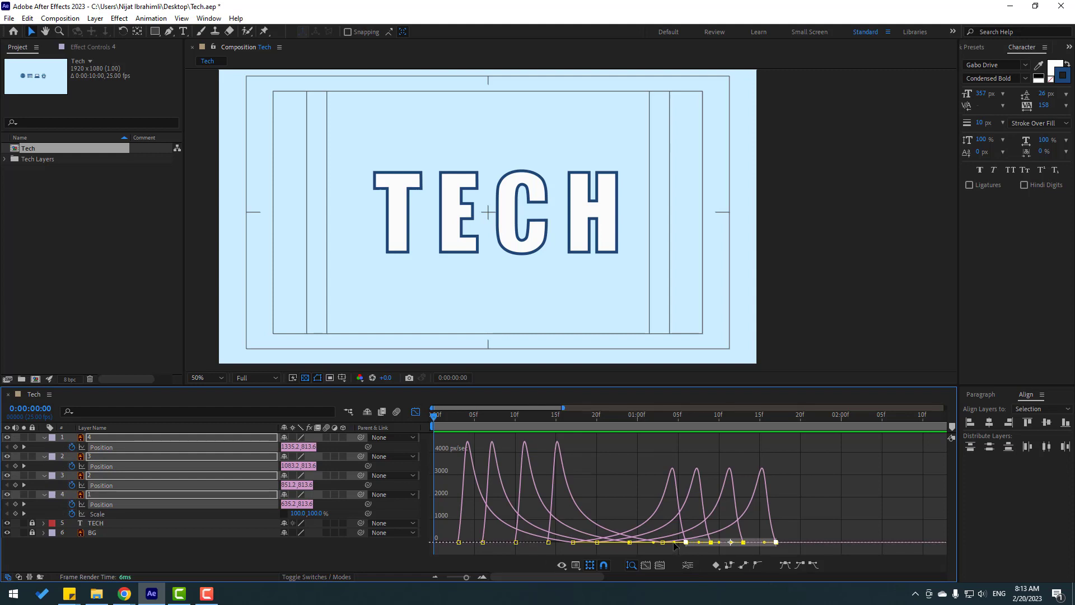
{"action": "left_click_drag", "start_coordinate": [675, 543], "coordinate": [684, 548]}
{"action": "key", "text": "space"}
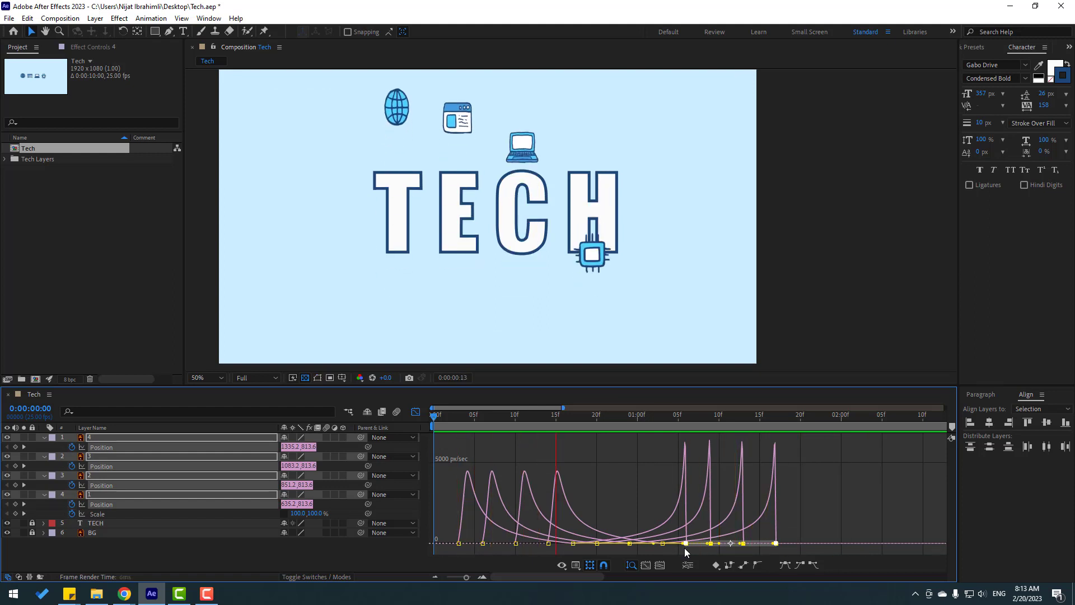
{"action": "key", "text": "space"}
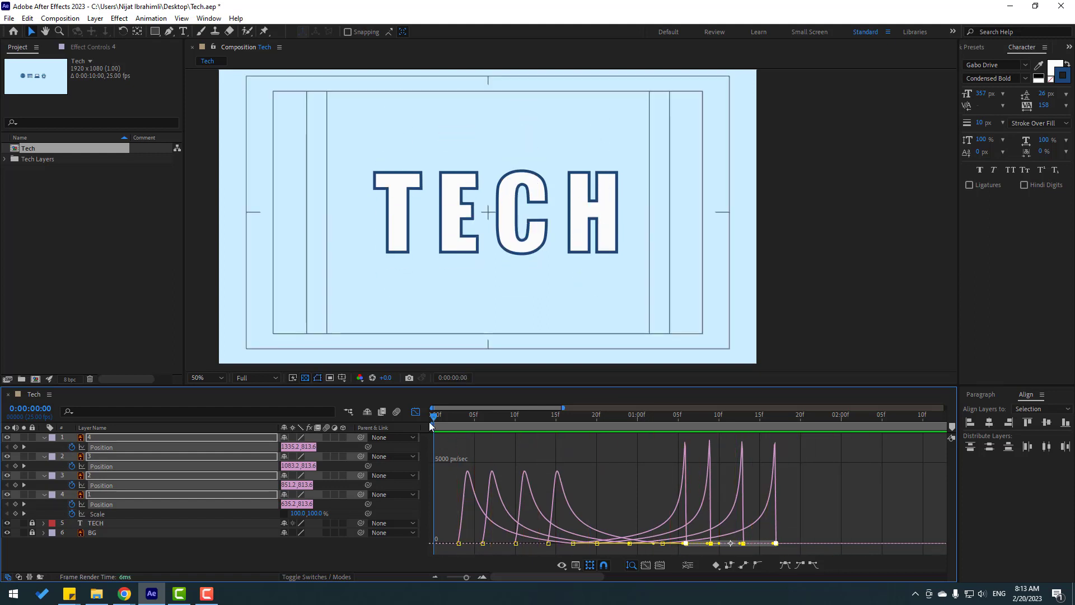
{"action": "left_click", "coordinate": [415, 412]}
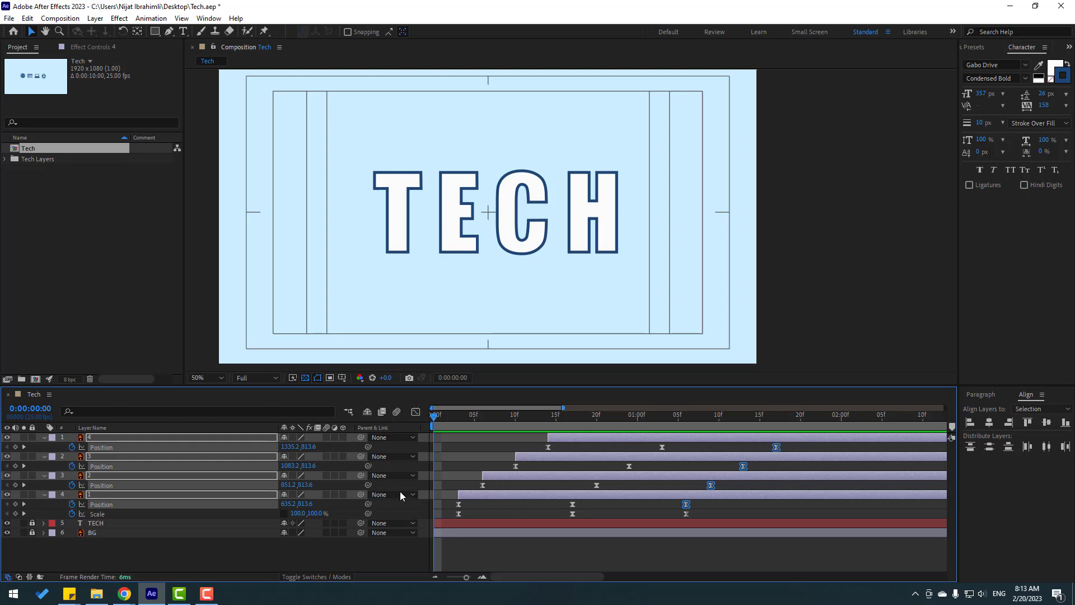
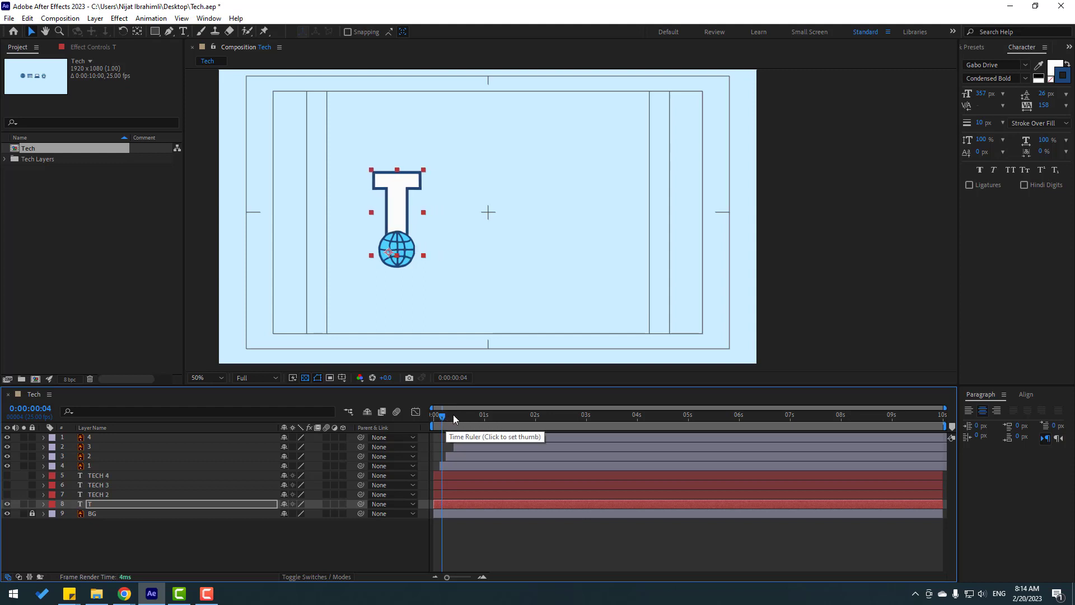
Show the TECH 2 text layer and delete all its letters except E
{"action": "left_click", "coordinate": [97, 495]}
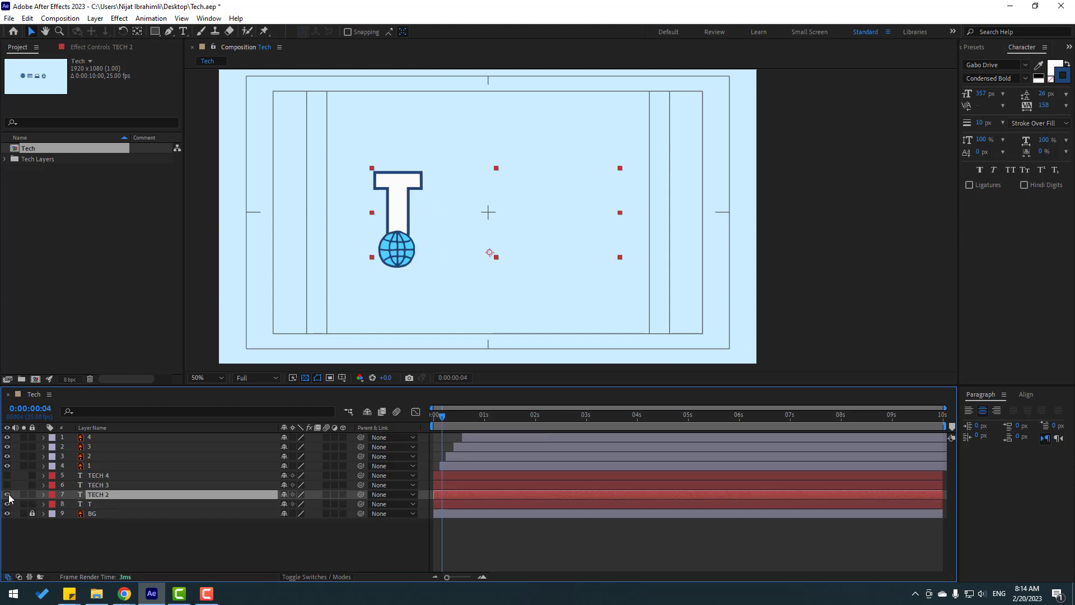
{"action": "left_click", "coordinate": [8, 495]}
{"action": "double_click", "coordinate": [490, 218]}
{"action": "left_click_drag", "start_coordinate": [490, 219], "coordinate": [660, 216]}
{"action": "key", "text": "BackSpace"}
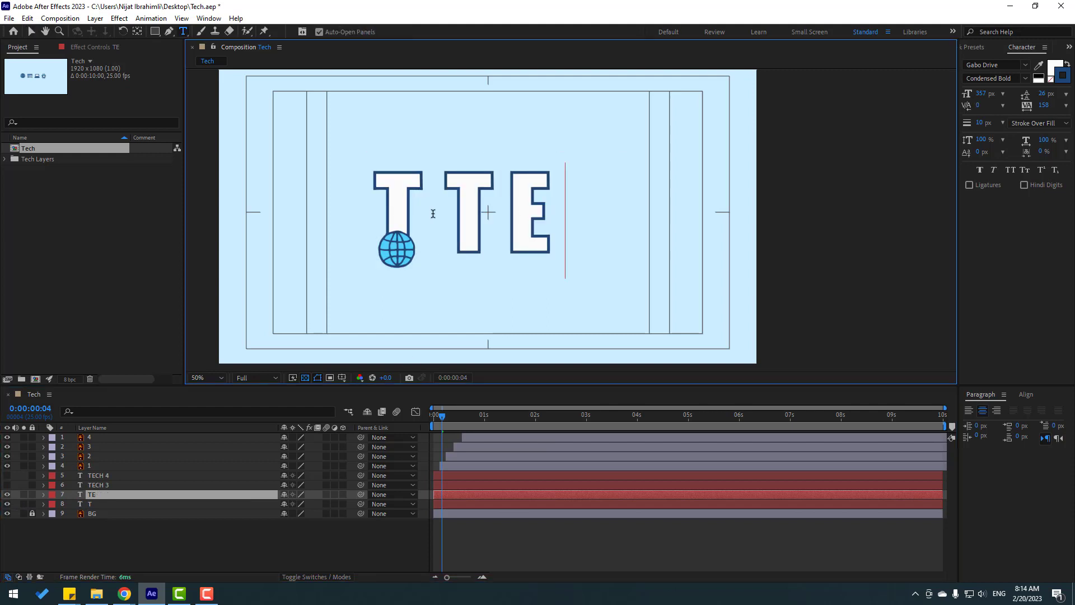
{"action": "left_click", "coordinate": [476, 208]}
{"action": "key", "text": "BackSpace"}
{"action": "left_click", "coordinate": [31, 32]}
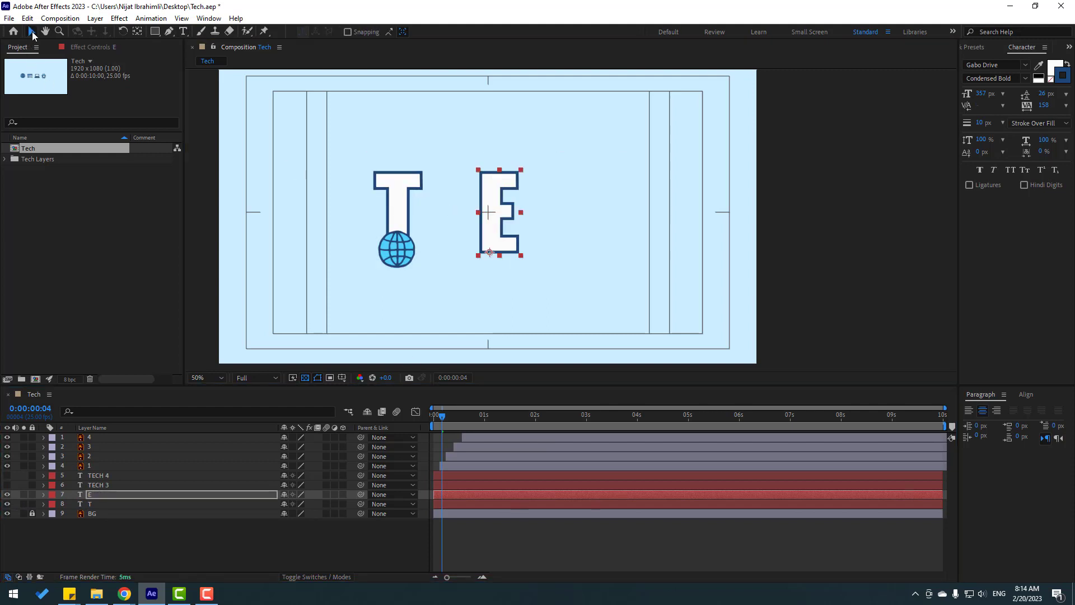
Nudge the E horizontally until it is centred over the browser window icon, checking alignment at frame 7
{"action": "left_click_drag", "start_coordinate": [443, 419], "coordinate": [448, 420]}
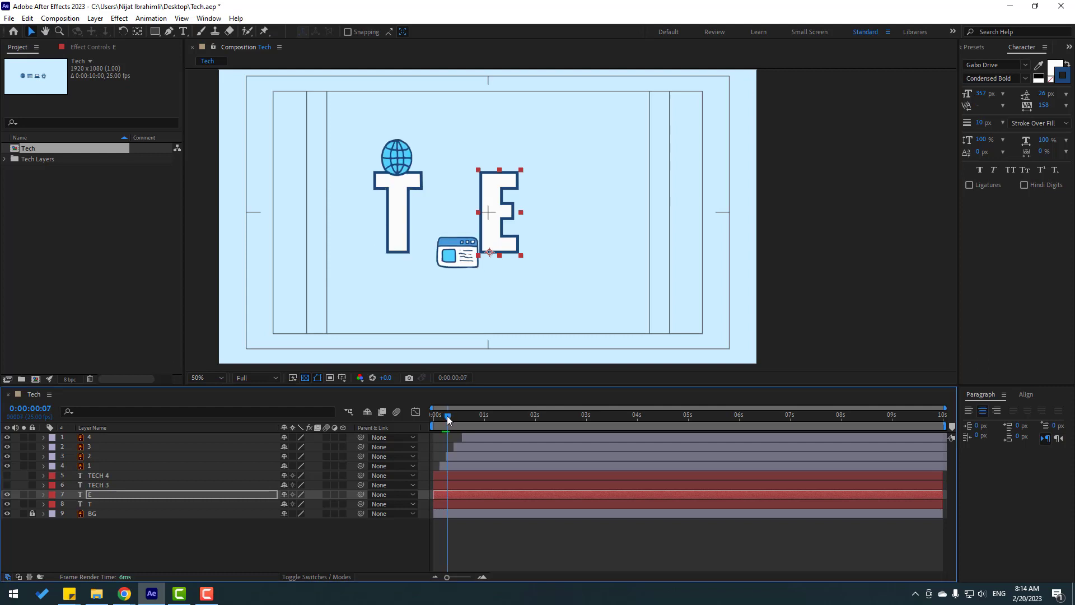
{"action": "key", "text": "shift+Left"}
{"action": "key", "text": "shift+Left"}
{"action": "key", "text": "shift+Left"}
{"action": "key", "text": "shift+Left"}
{"action": "key", "text": "shift+Left"}
{"action": "key", "text": "shift+Left"}
{"action": "key", "text": "shift+Left"}
{"action": "key", "text": "shift+Left"}
{"action": "key", "text": "shift+Left"}
{"action": "key", "text": "shift+Left"}
{"action": "key", "text": "shift+Left"}
{"action": "key", "text": "shift+Left"}
{"action": "key", "text": "shift+Left"}
{"action": "key", "text": "shift+Left"}
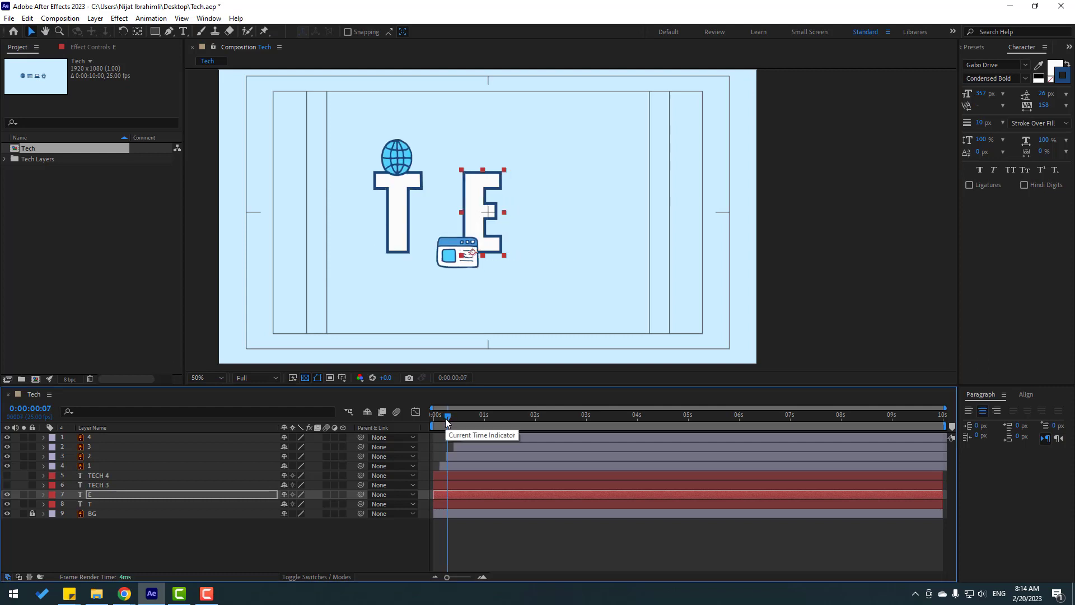
{"action": "key", "text": "Left"}
{"action": "key", "text": "Left"}
{"action": "key", "text": "Left"}
{"action": "key", "text": "Left"}
{"action": "key", "text": "Left"}
{"action": "key", "text": "Left"}
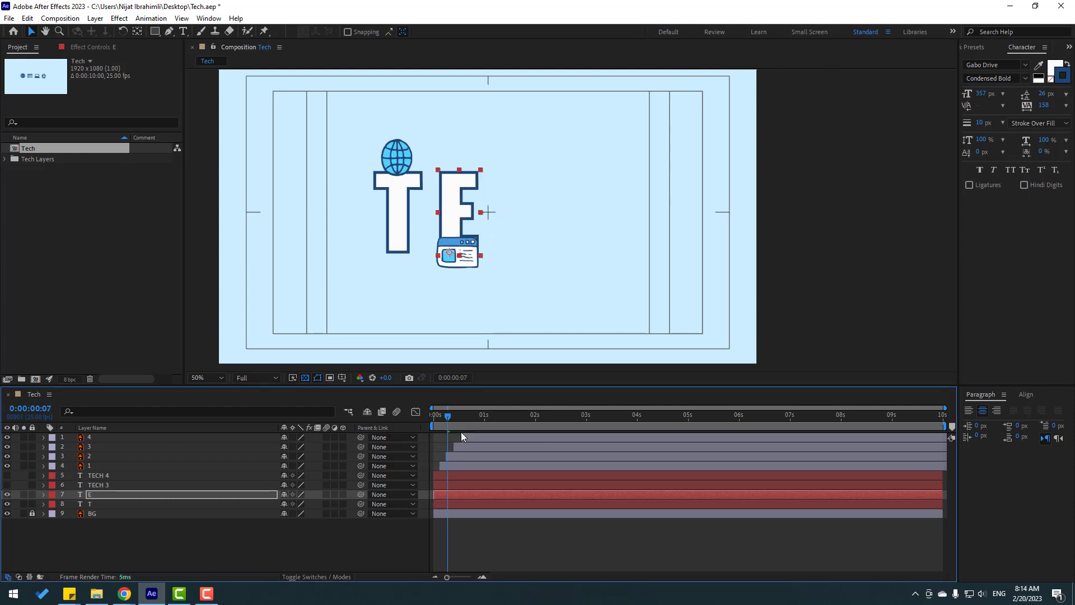
Show the TECH 3 text layer, solo it to delete every letter except C, and turn solo off again
{"action": "left_click", "coordinate": [100, 485]}
{"action": "left_click", "coordinate": [7, 485]}
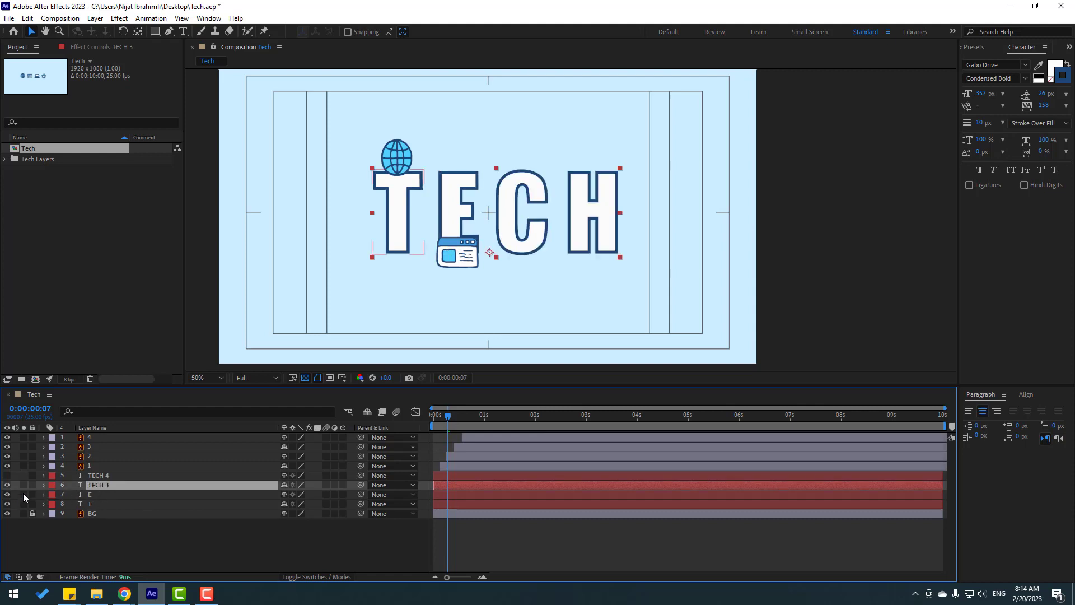
{"action": "left_click", "coordinate": [23, 484]}
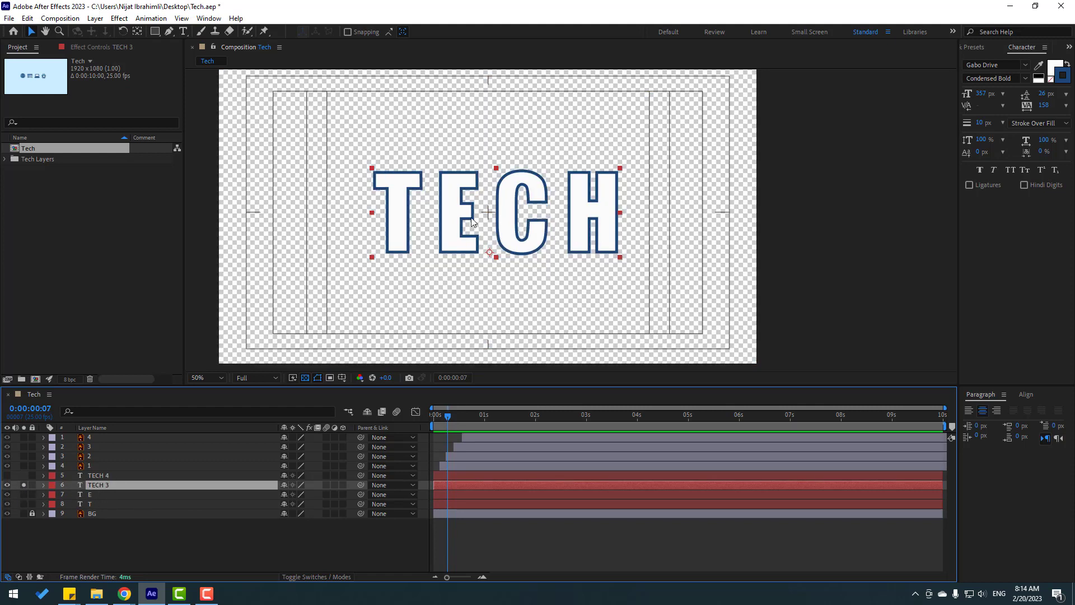
{"action": "double_click", "coordinate": [493, 206]}
{"action": "left_click", "coordinate": [487, 203]}
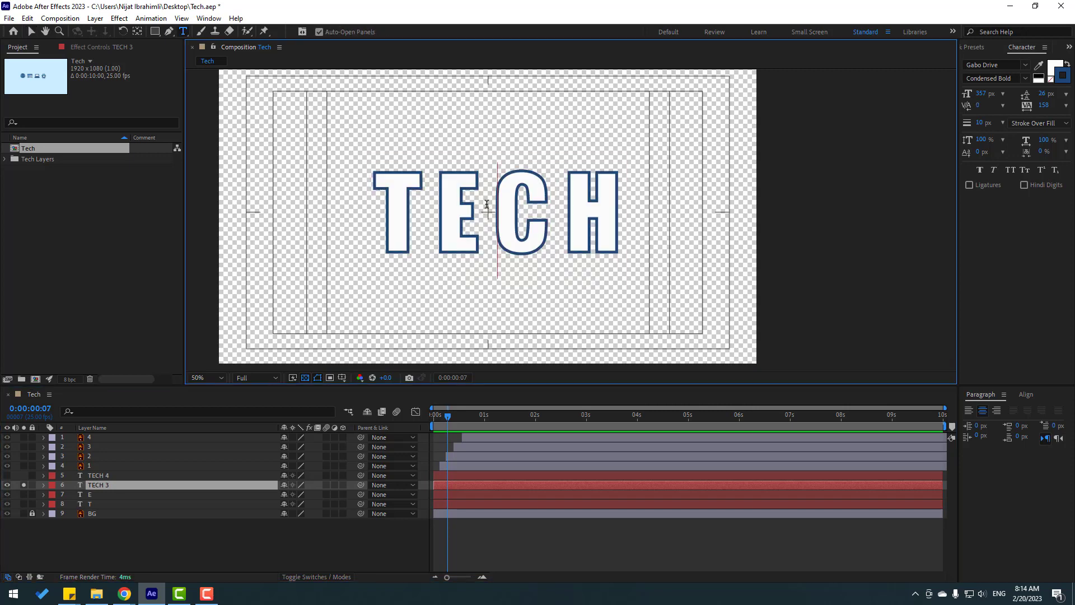
{"action": "left_click_drag", "start_coordinate": [372, 200], "coordinate": [470, 244]}
{"action": "key", "text": "BackSpace"}
{"action": "left_click", "coordinate": [592, 215]}
{"action": "key", "text": "BackSpace"}
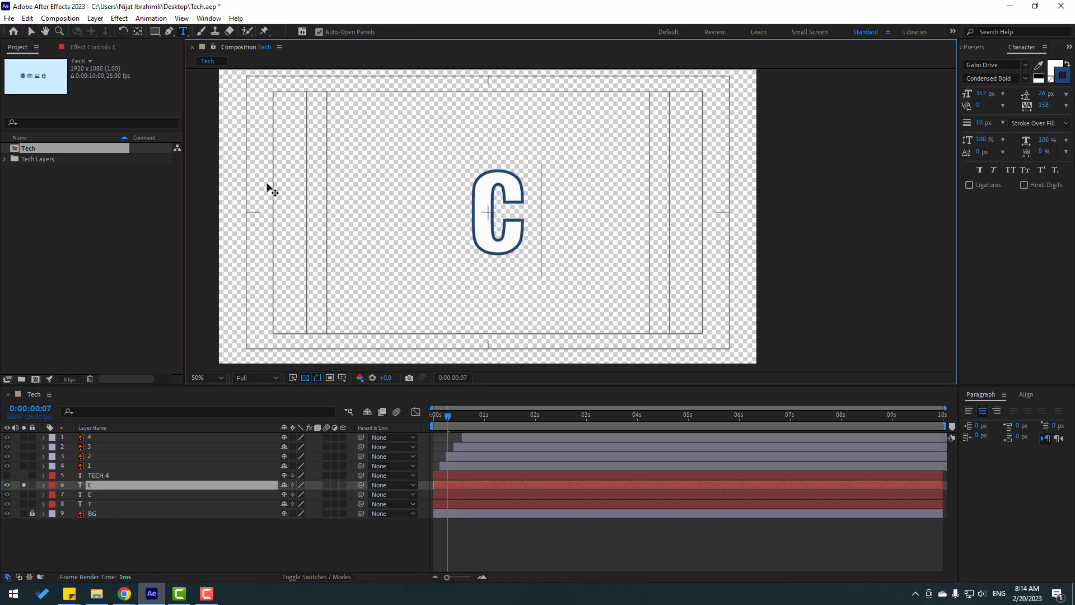
{"action": "left_click", "coordinate": [31, 31]}
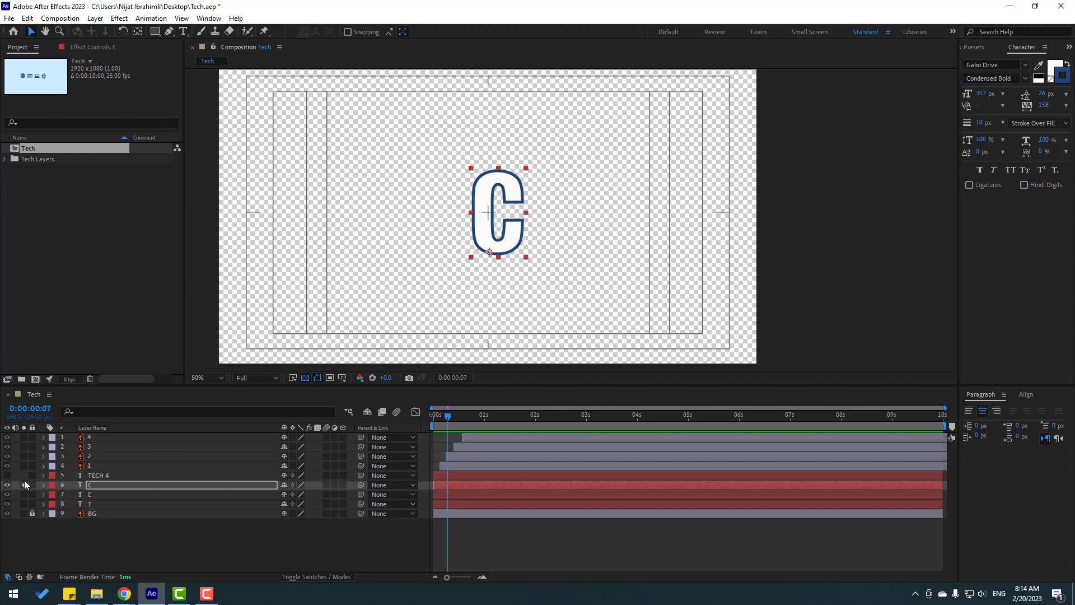
{"action": "left_click", "coordinate": [24, 484]}
Nudge the C horizontally until it is centred over the laptop icon, checking alignment at frame 10
{"action": "left_click_drag", "start_coordinate": [451, 420], "coordinate": [455, 426]}
{"action": "key", "text": "shift+Right"}
{"action": "key", "text": "shift+Right"}
{"action": "key", "text": "shift+Right"}
{"action": "key", "text": "shift+Right"}
{"action": "key", "text": "shift+Right"}
{"action": "key", "text": "shift+Right"}
{"action": "key", "text": "shift+Right"}
{"action": "key", "text": "shift+Right"}
{"action": "key", "text": "Right"}
{"action": "key", "text": "Right"}
{"action": "key", "text": "Right"}
{"action": "key", "text": "Right"}
{"action": "key", "text": "Right"}
{"action": "key", "text": "Right"}
{"action": "key", "text": "Right"}
{"action": "key", "text": "Right"}
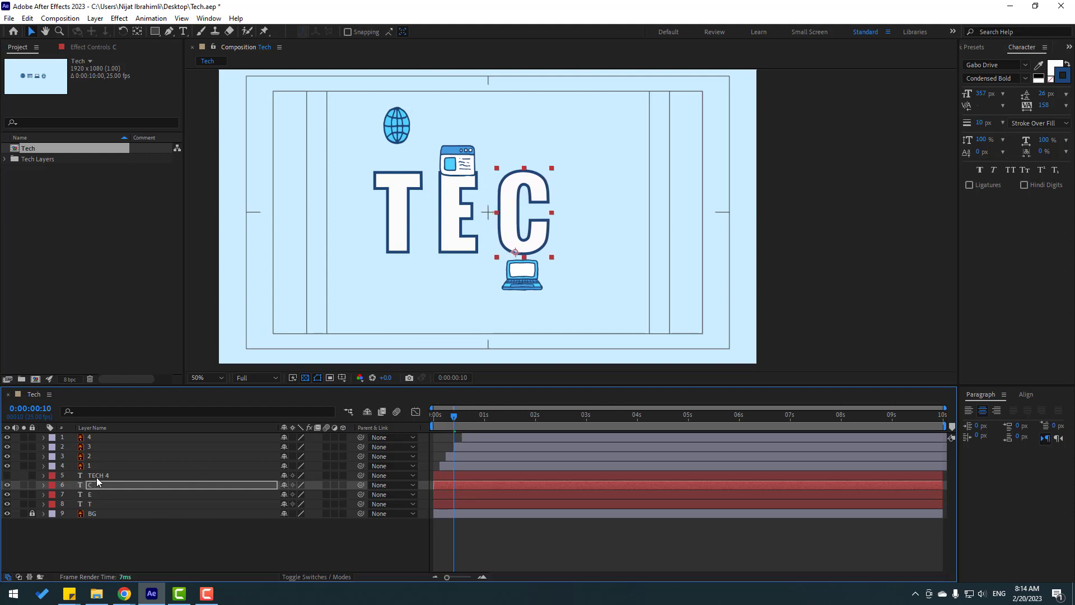
Show the TECH 4 text layer, solo it to delete every letter except H, and turn solo off again
{"action": "left_click", "coordinate": [96, 477]}
{"action": "left_click", "coordinate": [8, 475]}
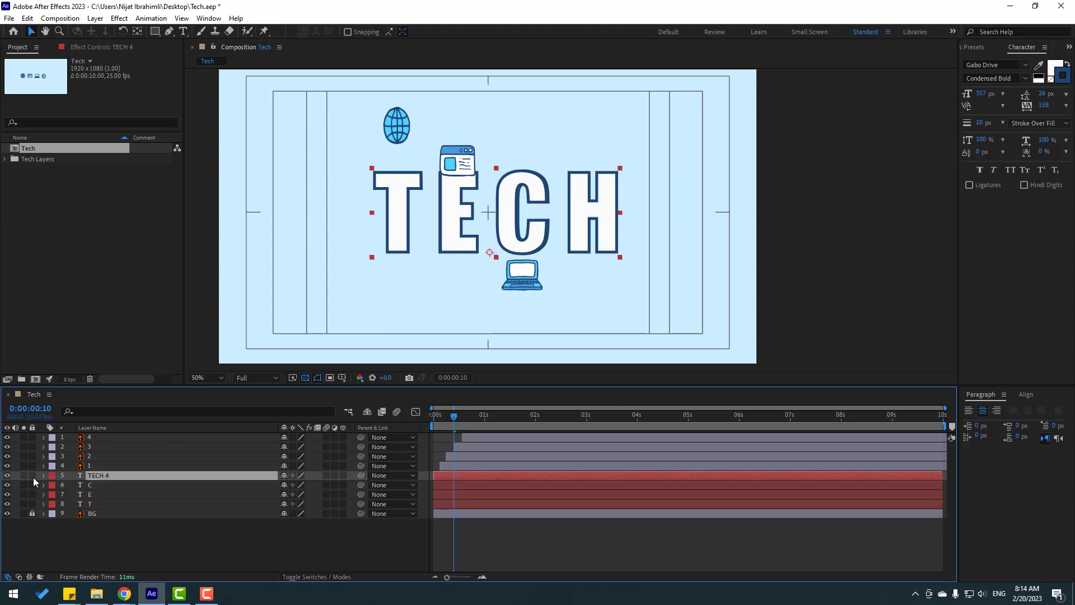
{"action": "left_click", "coordinate": [23, 475]}
{"action": "double_click", "coordinate": [600, 205]}
{"action": "left_click", "coordinate": [602, 198]}
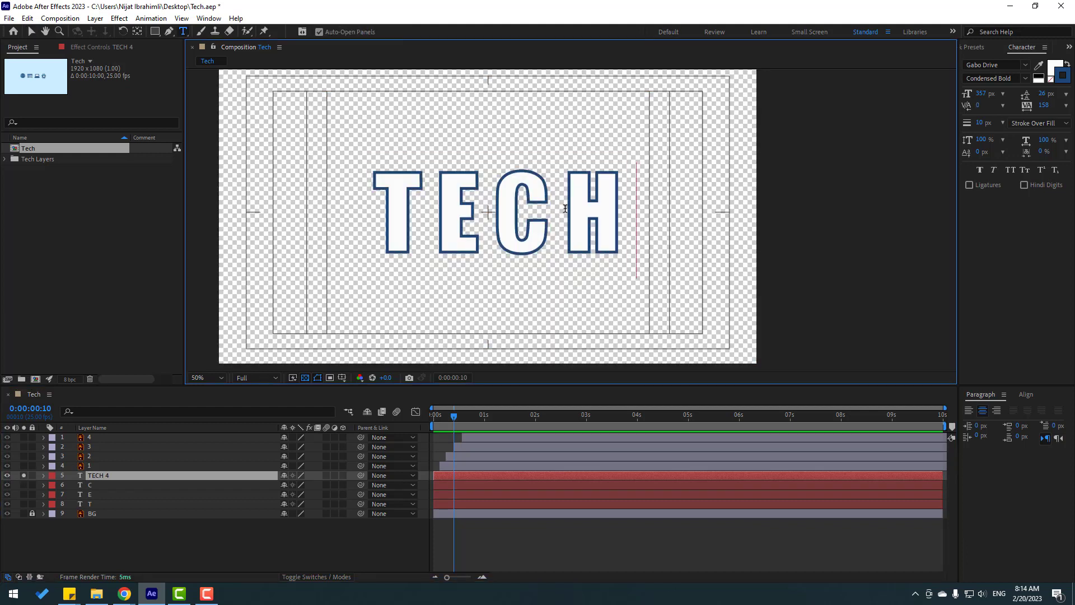
{"action": "key", "text": "Left"}
{"action": "key", "text": "shift+Home"}
{"action": "key", "text": "BackSpace"}
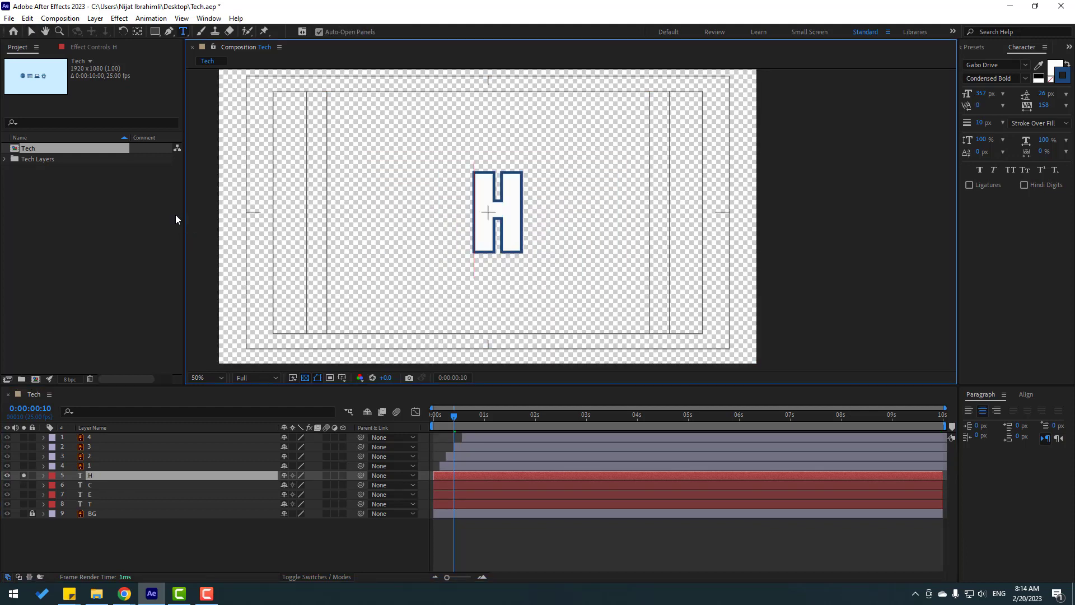
{"action": "left_click", "coordinate": [32, 32]}
{"action": "left_click", "coordinate": [24, 475]}
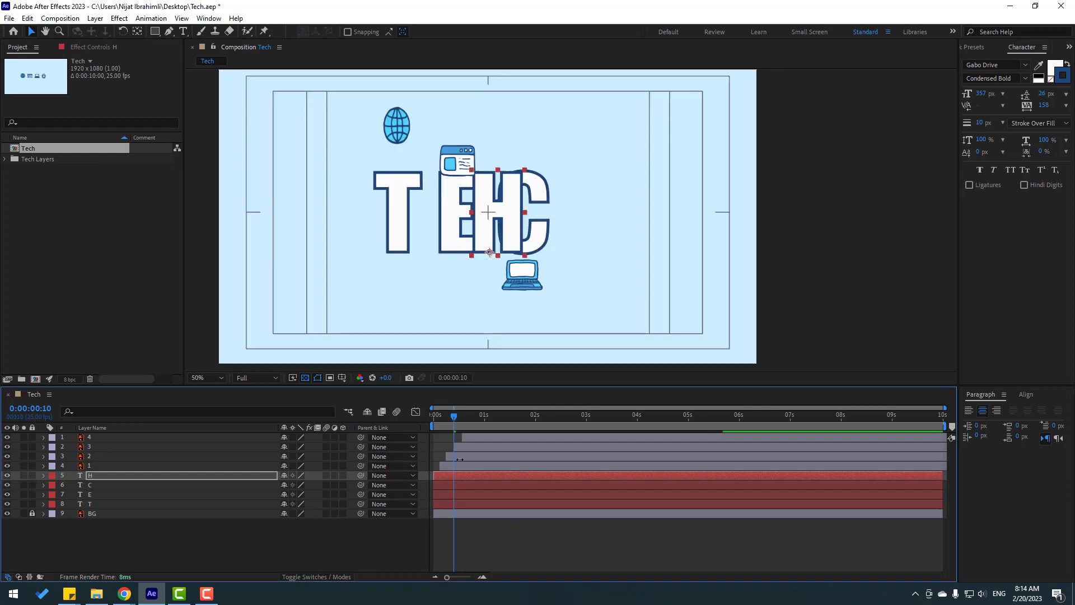
Nudge the H horizontally until it is centred over the chip icon at frame 14, and deselect it
{"action": "left_click_drag", "start_coordinate": [454, 417], "coordinate": [463, 419]}
{"action": "key", "text": "shift+Right"}
{"action": "key", "text": "shift+Right"}
{"action": "key", "text": "shift+Right"}
{"action": "key", "text": "shift+Right"}
{"action": "key", "text": "shift+Right"}
{"action": "key", "text": "shift+Right"}
{"action": "key", "text": "shift+Right"}
{"action": "key", "text": "shift+Right"}
{"action": "key", "text": "shift+Right"}
{"action": "key", "text": "shift+Right"}
{"action": "key", "text": "shift+Right"}
{"action": "key", "text": "shift+Right"}
{"action": "key", "text": "shift+Right"}
{"action": "key", "text": "shift+Right"}
{"action": "key", "text": "shift+Right"}
{"action": "key", "text": "shift+Right"}
{"action": "key", "text": "shift+Right"}
{"action": "key", "text": "shift+Right"}
{"action": "key", "text": "shift+Right"}
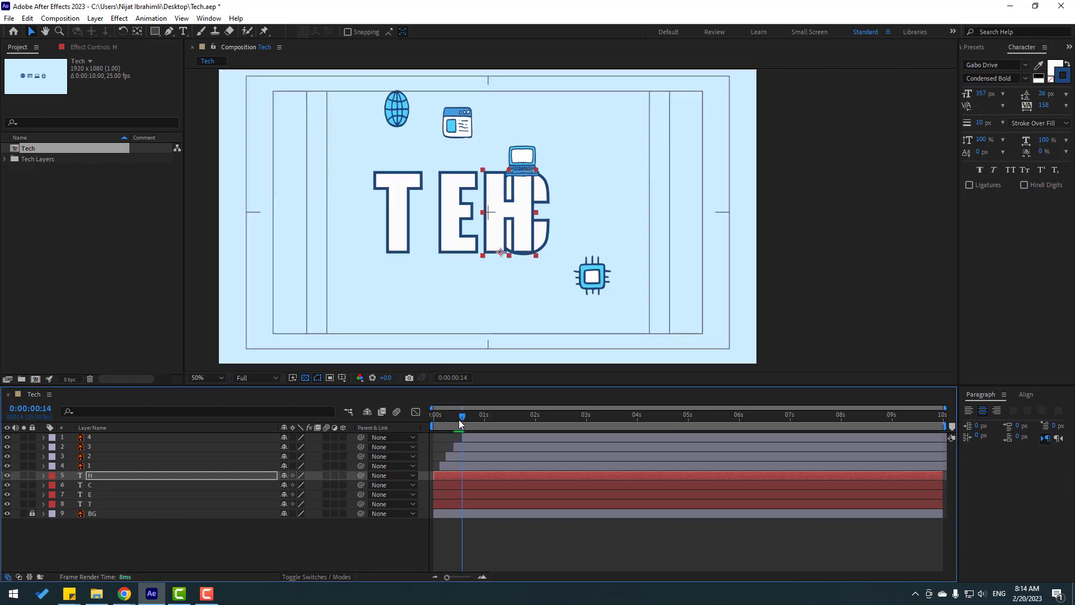
{"action": "key", "text": "shift+Left"}
{"action": "key", "text": "shift+Left"}
{"action": "key", "text": "shift+Left"}
{"action": "key", "text": "shift+Left"}
{"action": "key", "text": "shift+Left"}
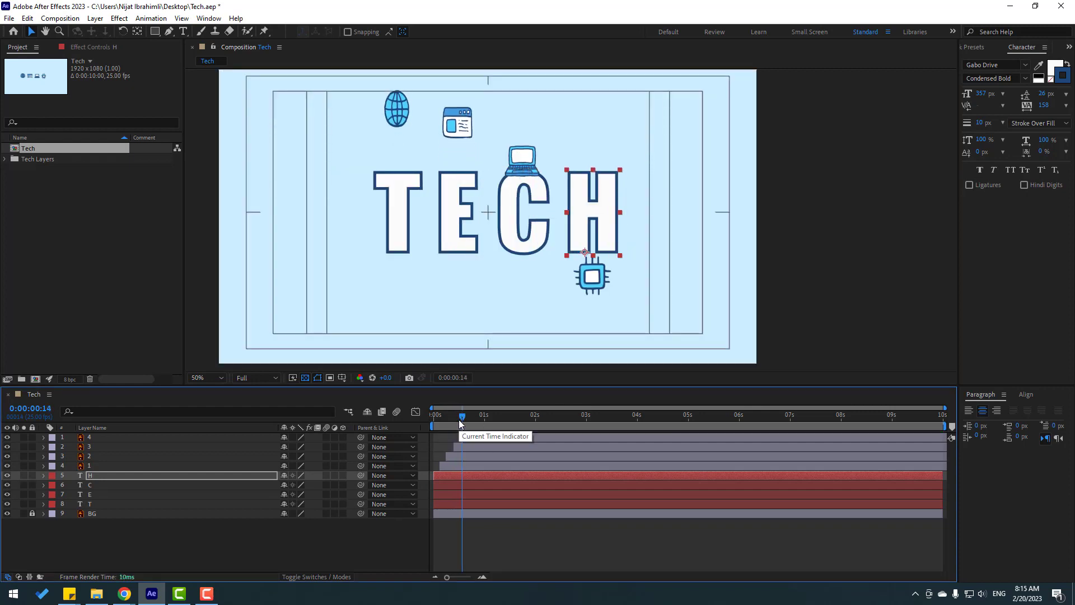
{"action": "left_click", "coordinate": [438, 439]}
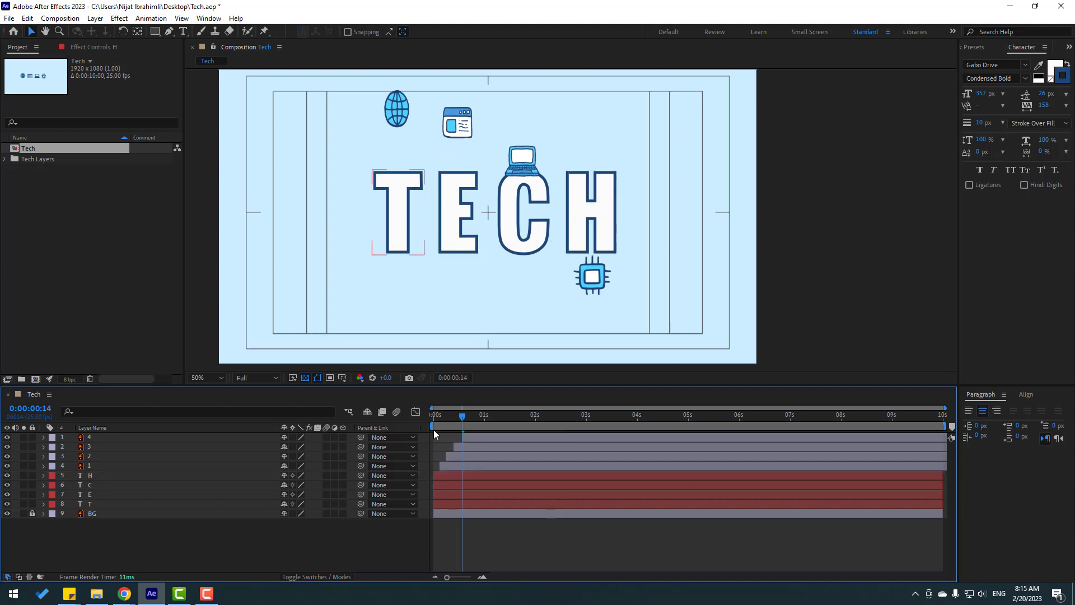
Preview the icon jumps with the separate letters from the start of the timeline
{"action": "left_click_drag", "start_coordinate": [450, 417], "coordinate": [373, 422]}
{"action": "key", "text": "space"}
{"action": "key", "text": "space"}
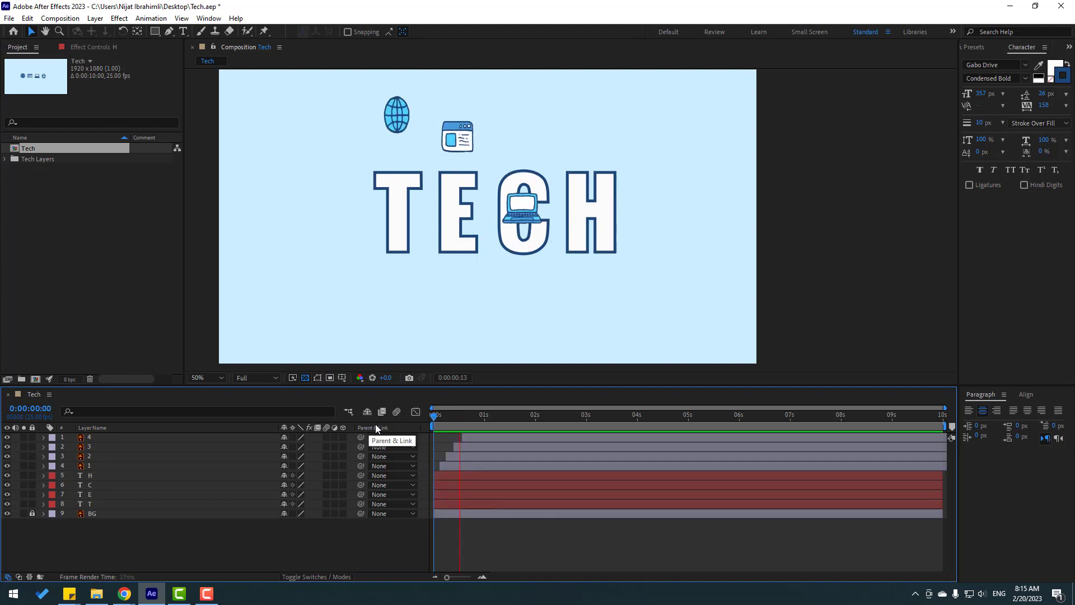
{"action": "key", "text": "apostrophe"}
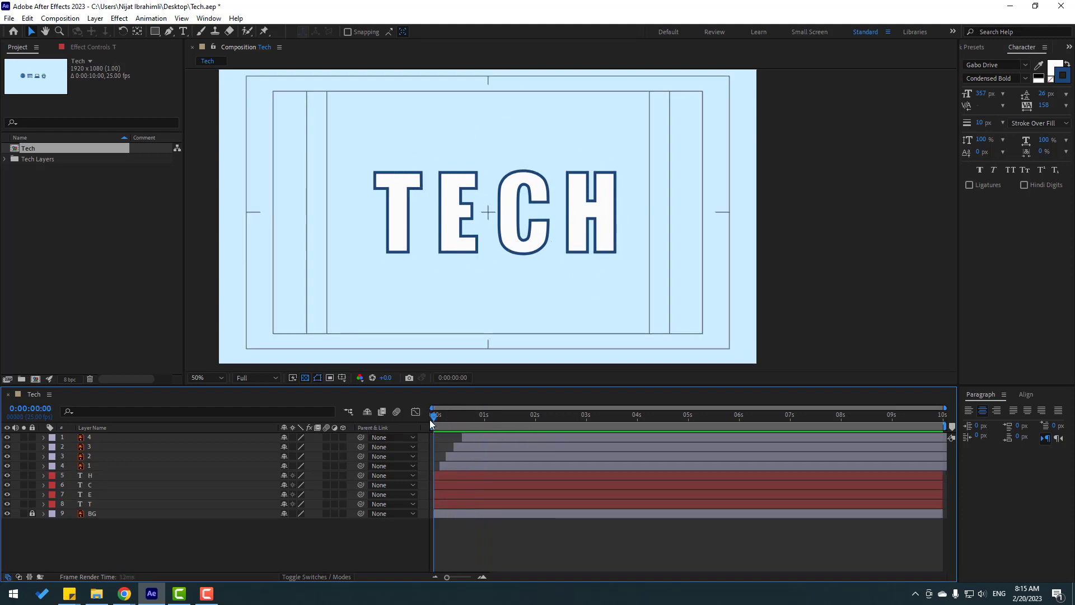
Move the T layer's anchor point to its bottom centre with Animation Composer 3's Anchor Point Mover
{"action": "left_click", "coordinate": [73, 502]}
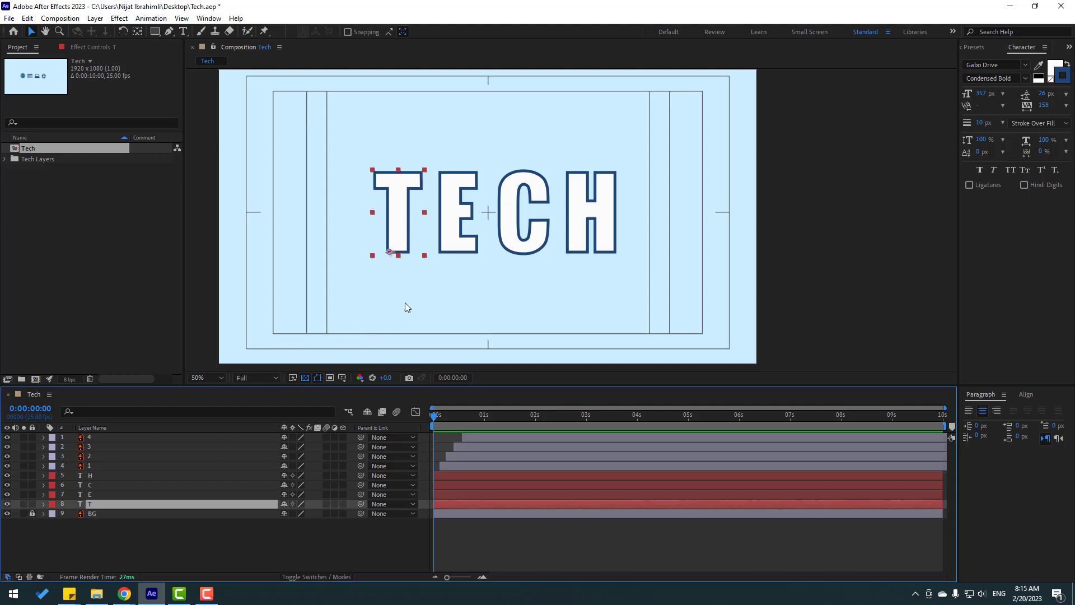
{"action": "scroll", "coordinate": [402, 305], "scroll_direction": "up", "scroll_amount": 1}
{"action": "left_click_drag", "start_coordinate": [313, 300], "coordinate": [503, 257]}
{"action": "scroll", "coordinate": [496, 253], "scroll_direction": "up", "scroll_amount": 1}
{"action": "scroll", "coordinate": [409, 264], "scroll_direction": "down", "scroll_amount": 1}
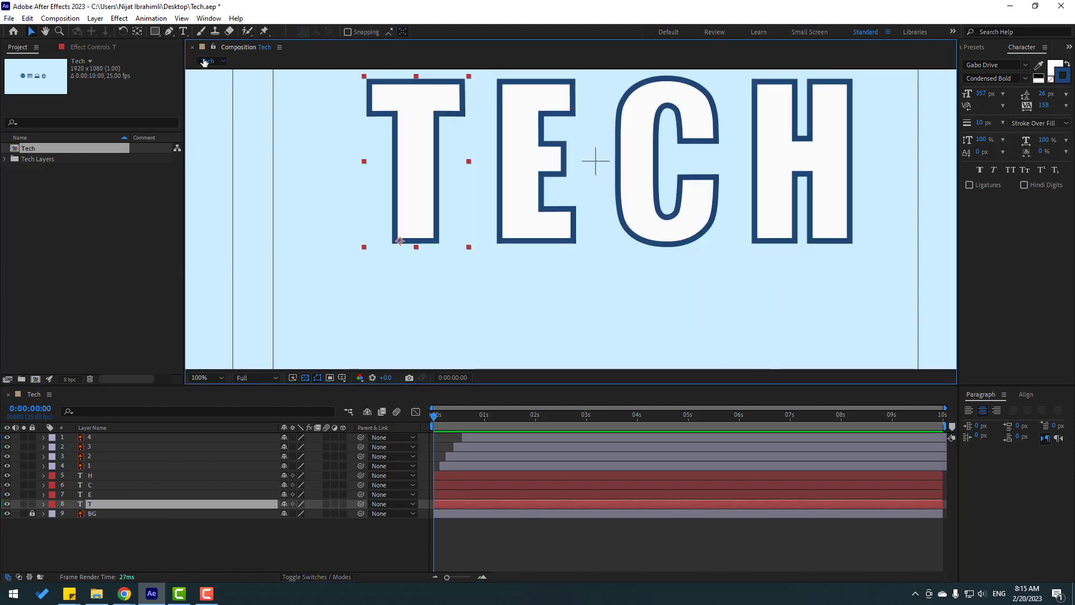
{"action": "left_click", "coordinate": [209, 18]}
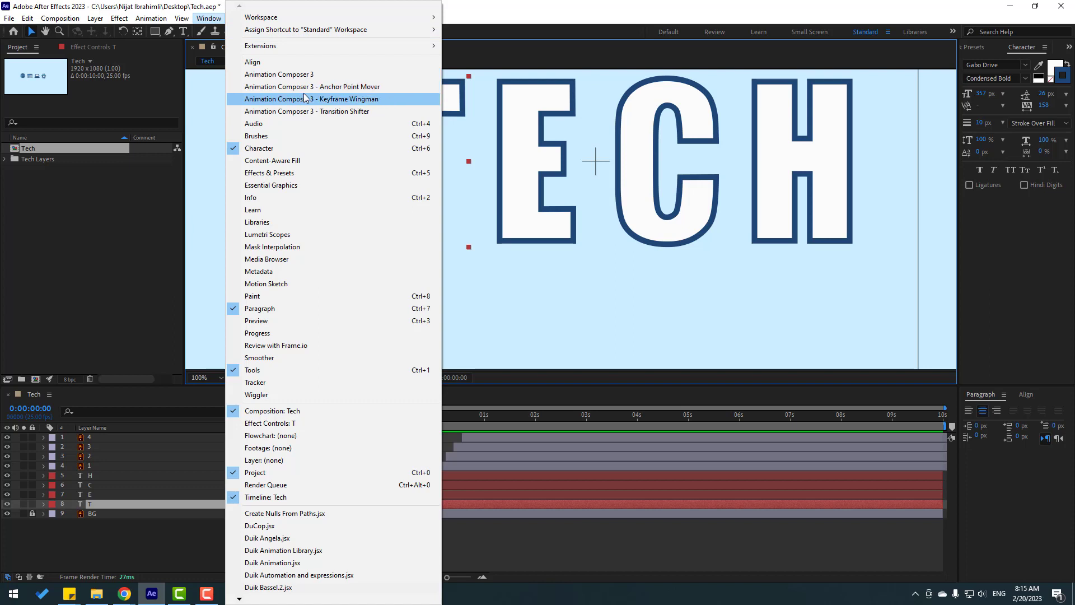
{"action": "left_click", "coordinate": [378, 86]}
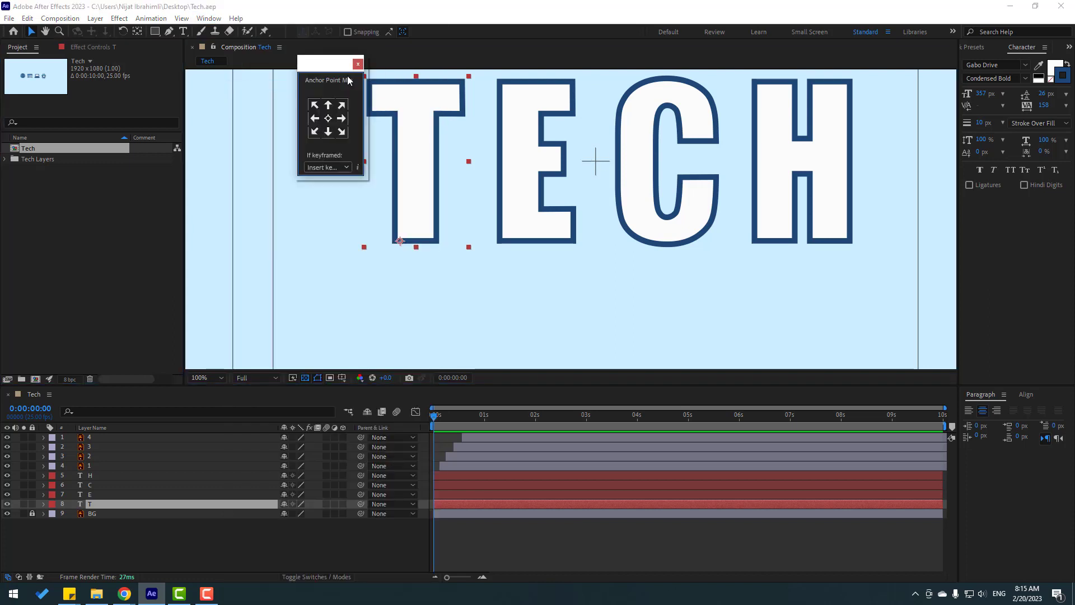
{"action": "left_click_drag", "start_coordinate": [331, 65], "coordinate": [718, 135]}
{"action": "left_click", "coordinate": [712, 203]}
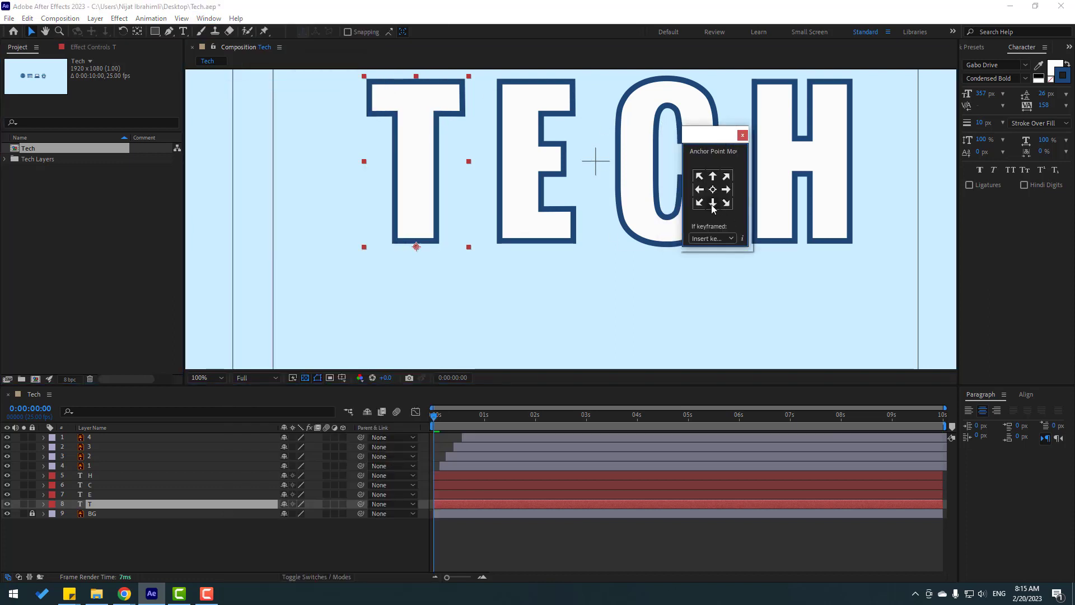
Move the anchor points of the E, C and H layers to their bottom centres with the Anchor Point Mover
{"action": "left_click_drag", "start_coordinate": [707, 137], "coordinate": [773, 164]}
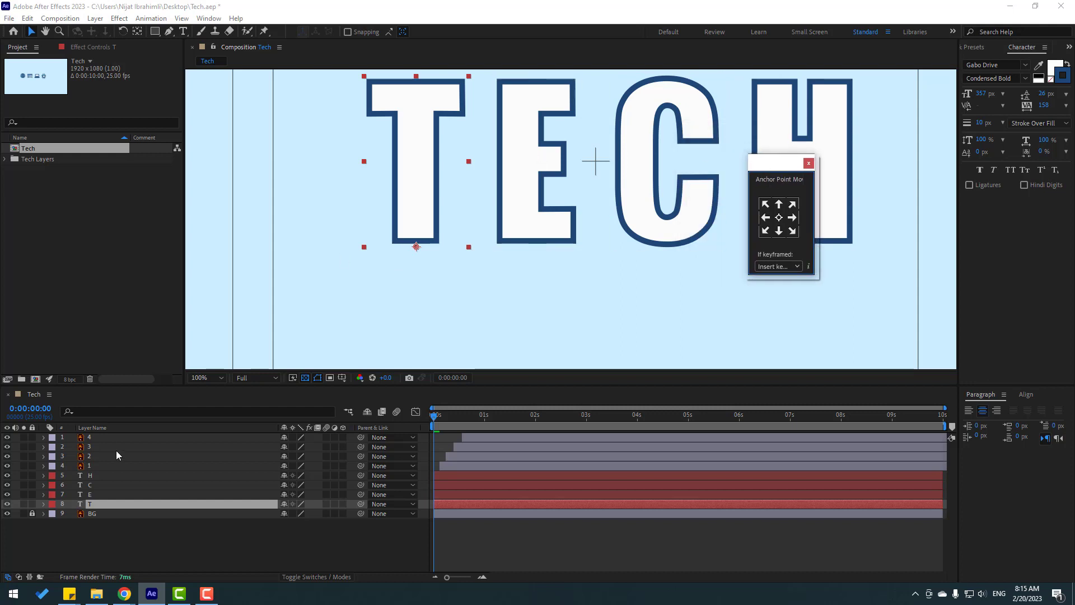
{"action": "left_click", "coordinate": [88, 494]}
{"action": "left_click", "coordinate": [780, 231]}
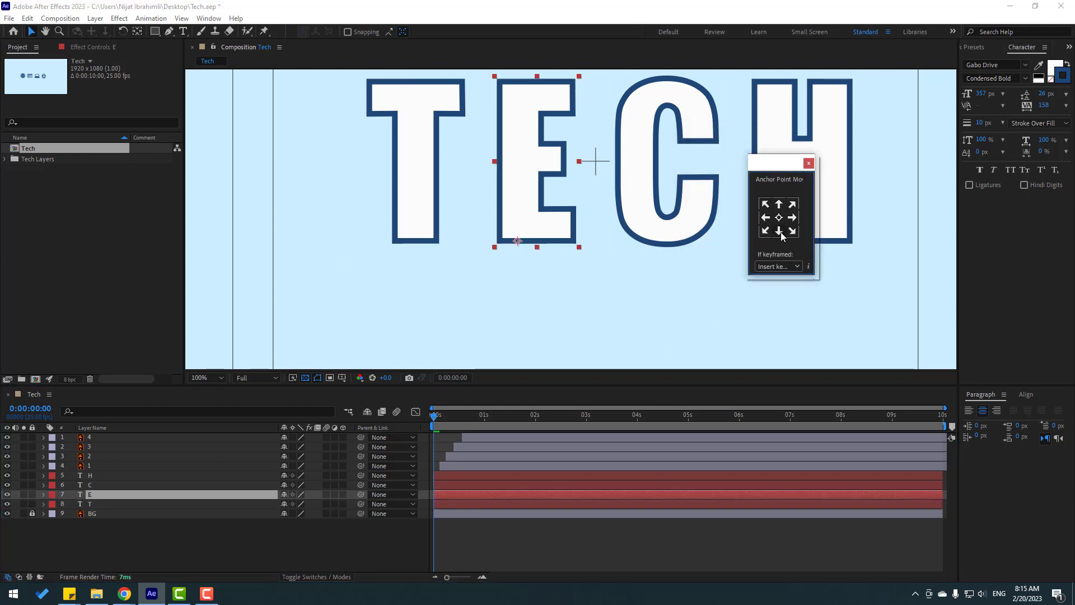
{"action": "left_click", "coordinate": [89, 485]}
{"action": "left_click", "coordinate": [779, 230]}
{"action": "left_click", "coordinate": [89, 475]}
{"action": "left_click", "coordinate": [776, 234]}
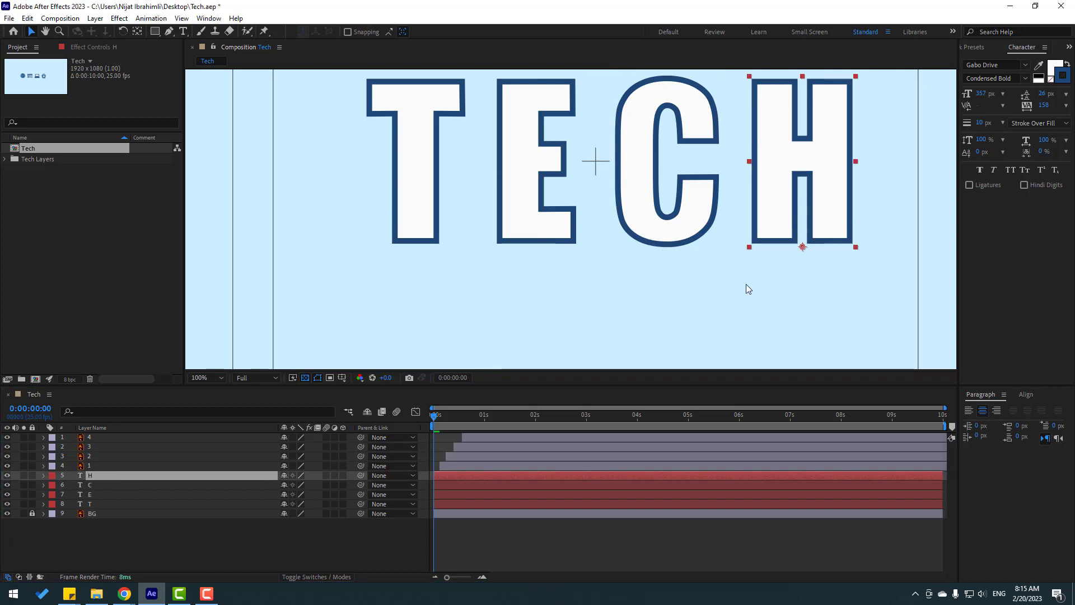
Shift the anchor points of H, C and E slightly up onto the letters' lower outlines with the Pan Behind tool
{"action": "left_click", "coordinate": [137, 32]}
{"action": "left_click_drag", "start_coordinate": [805, 248], "coordinate": [804, 245]}
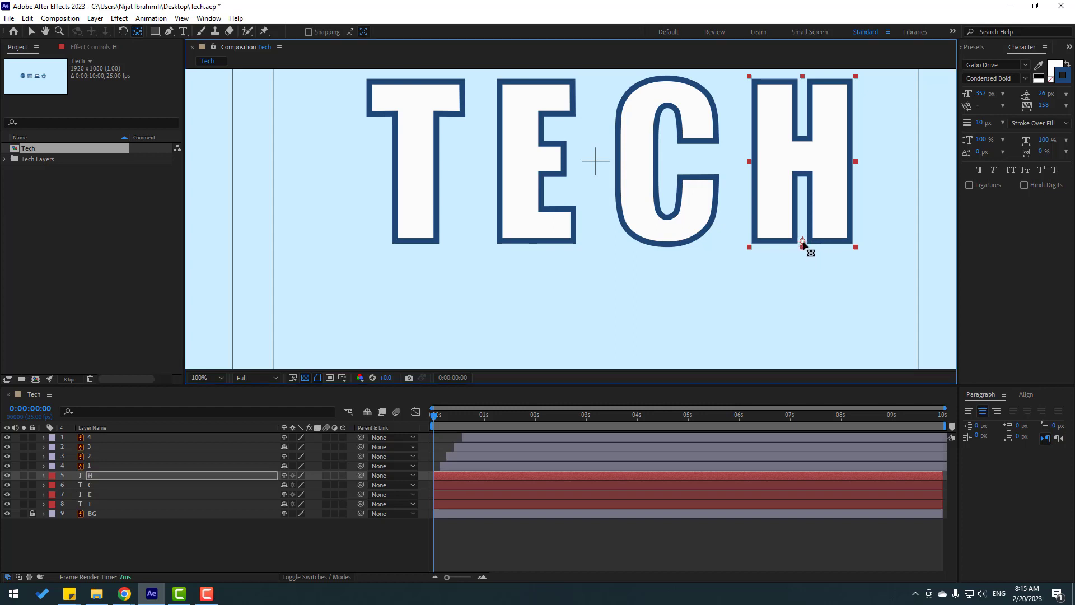
{"action": "left_click", "coordinate": [95, 487]}
{"action": "left_click_drag", "start_coordinate": [667, 253], "coordinate": [667, 249]}
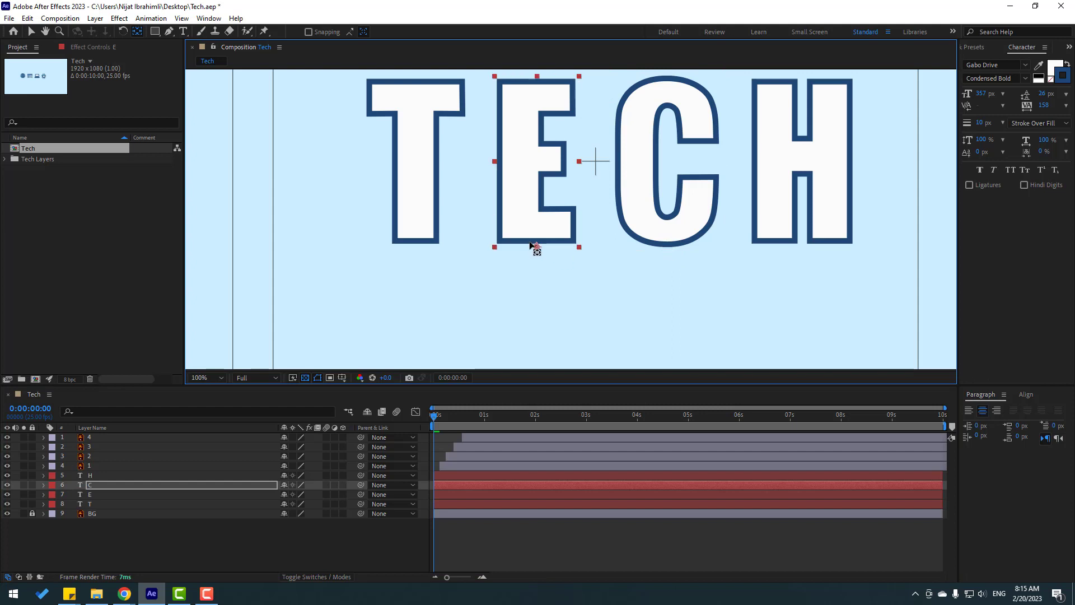
{"action": "left_click", "coordinate": [535, 247]}
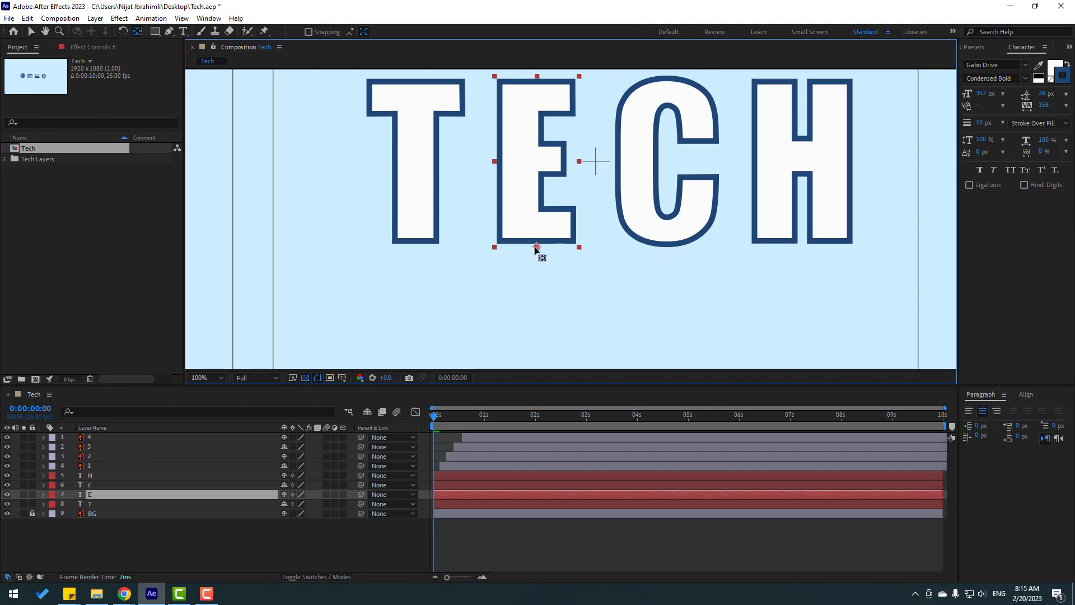
Shift the T's anchor point slightly up onto its lower outline and check the anchor points of the other letters
{"action": "left_click", "coordinate": [423, 240]}
{"action": "left_click", "coordinate": [416, 246]}
{"action": "left_click", "coordinate": [417, 240]}
{"action": "left_click", "coordinate": [416, 243]}
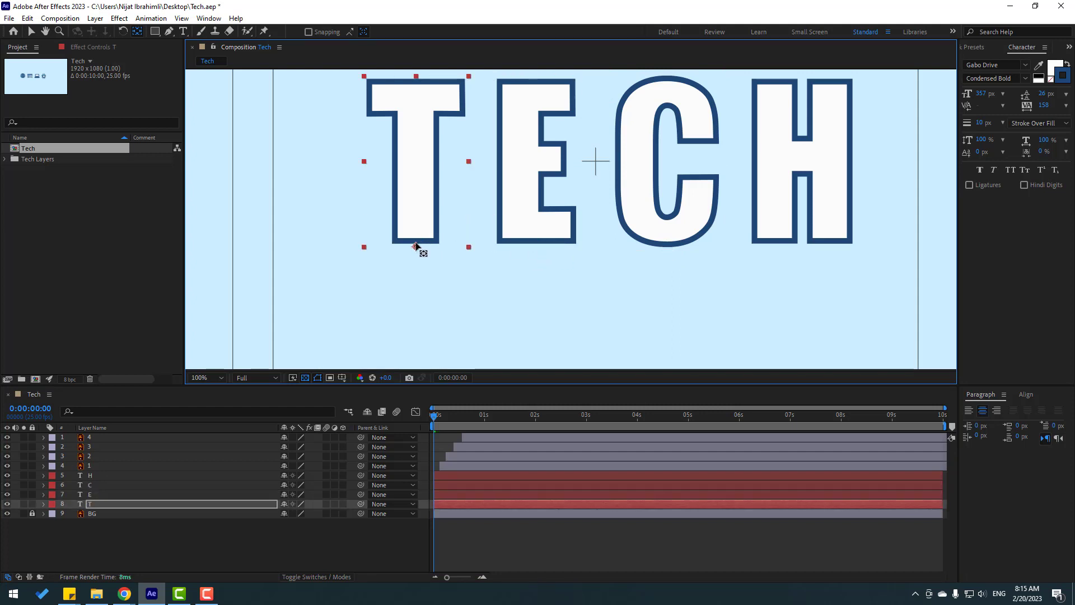
{"action": "left_click", "coordinate": [32, 32]}
{"action": "left_click", "coordinate": [307, 542]}
{"action": "left_click", "coordinate": [636, 209]}
{"action": "left_click", "coordinate": [811, 211]}
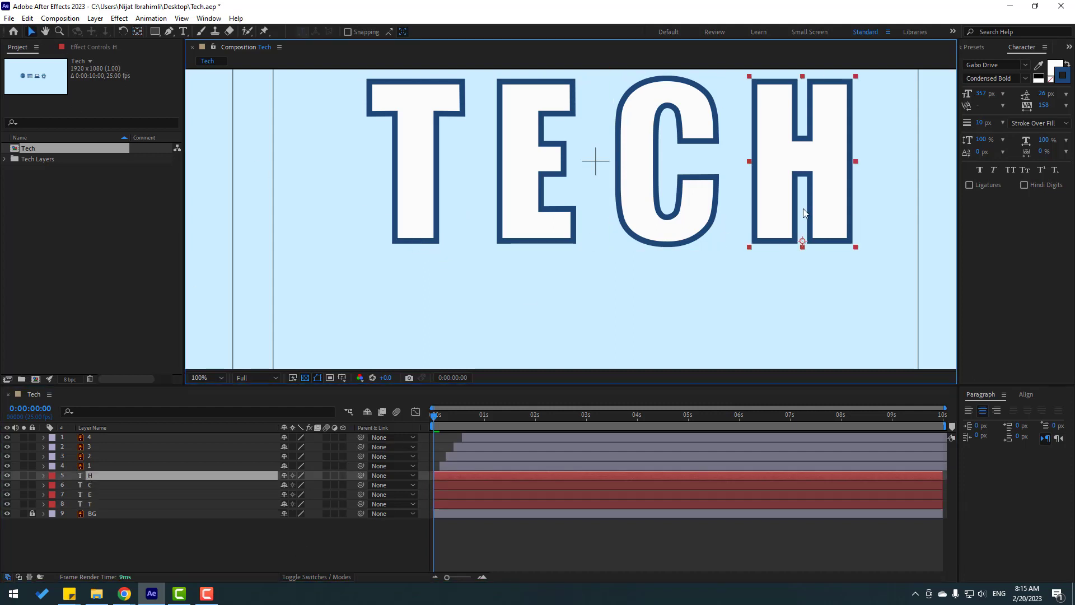
{"action": "left_click", "coordinate": [270, 525]}
Unlink the T layer's Scale dimensions and keyframe its vertical scale at 0% at the start of the timeline
{"action": "left_click", "coordinate": [93, 504]}
{"action": "key", "text": "s"}
{"action": "left_click", "coordinate": [337, 518]}
{"action": "left_click", "coordinate": [284, 514]}
{"action": "left_click", "coordinate": [310, 513]}
{"action": "type", "text": "0"}
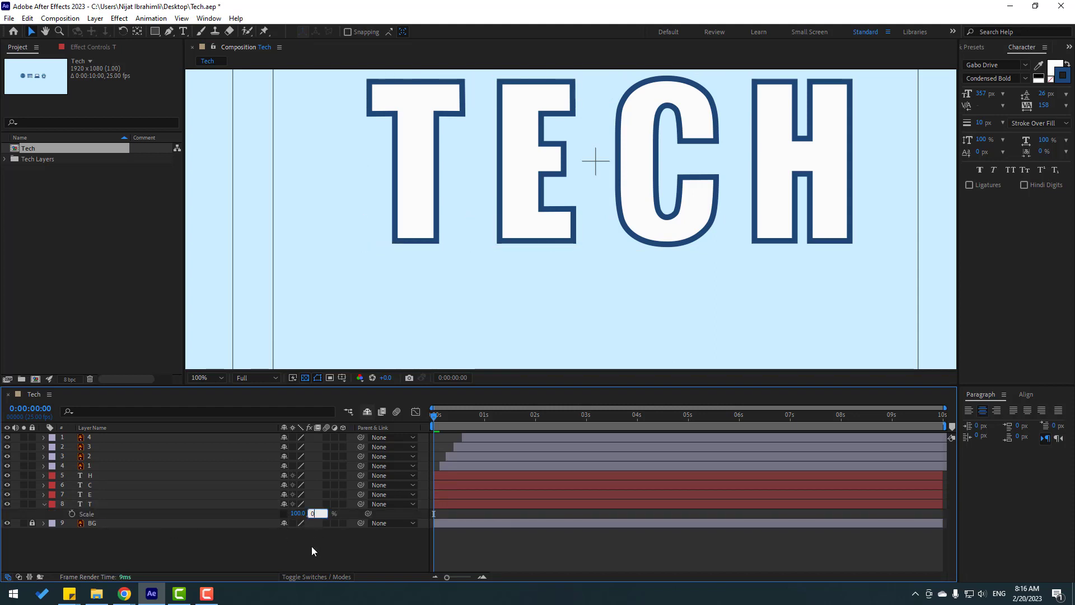
{"action": "key", "text": "Return"}
{"action": "left_click", "coordinate": [71, 514]}
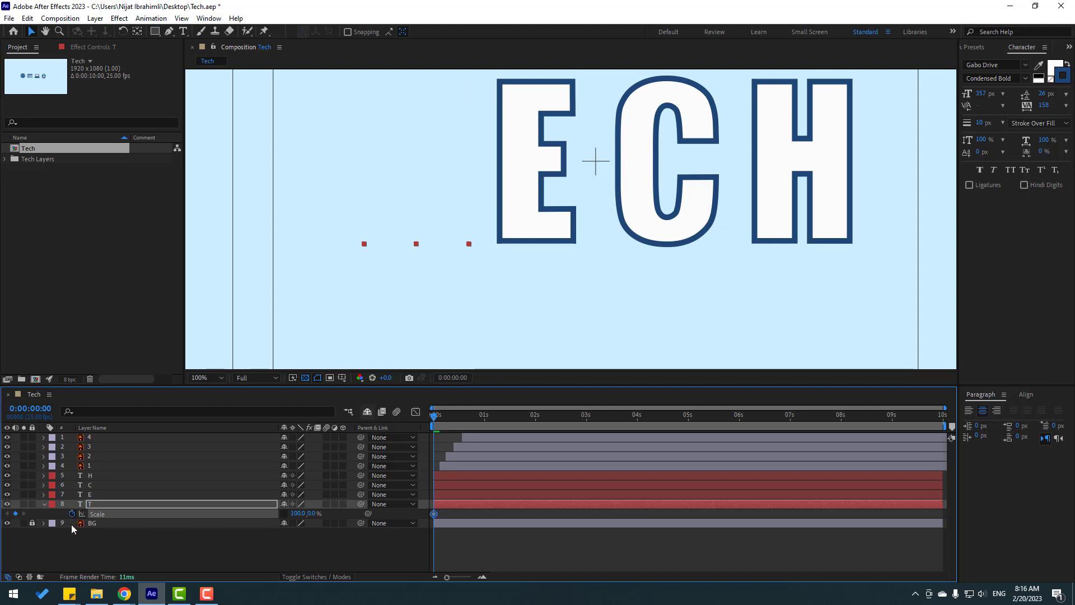
Solo the T layer without the transparency grid and keyframe its vertical scale at 110% at 0:00:00:10
{"action": "left_click", "coordinate": [23, 504]}
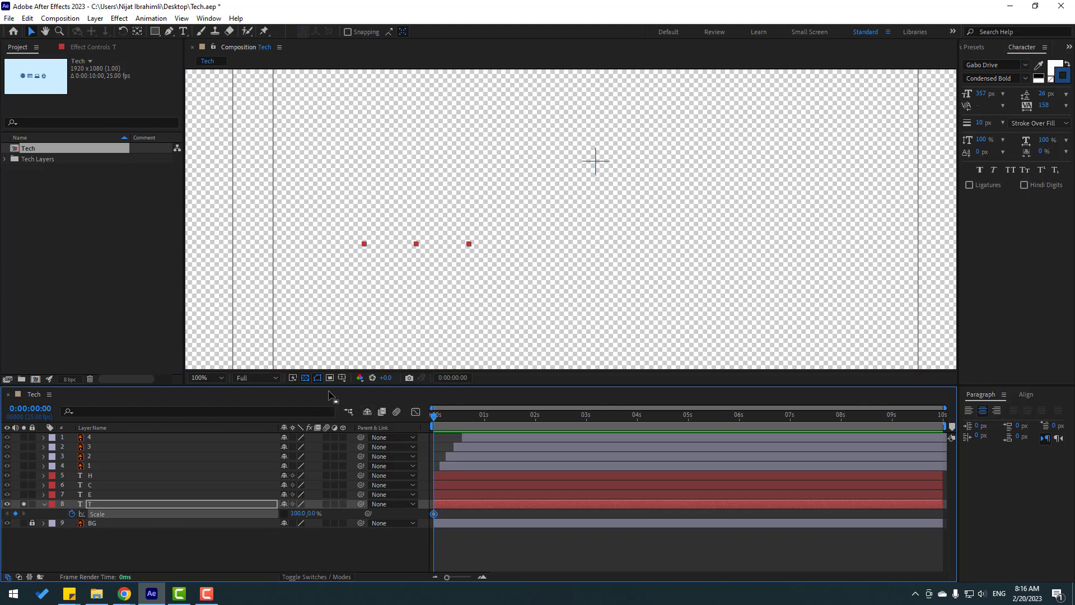
{"action": "left_click", "coordinate": [307, 378]}
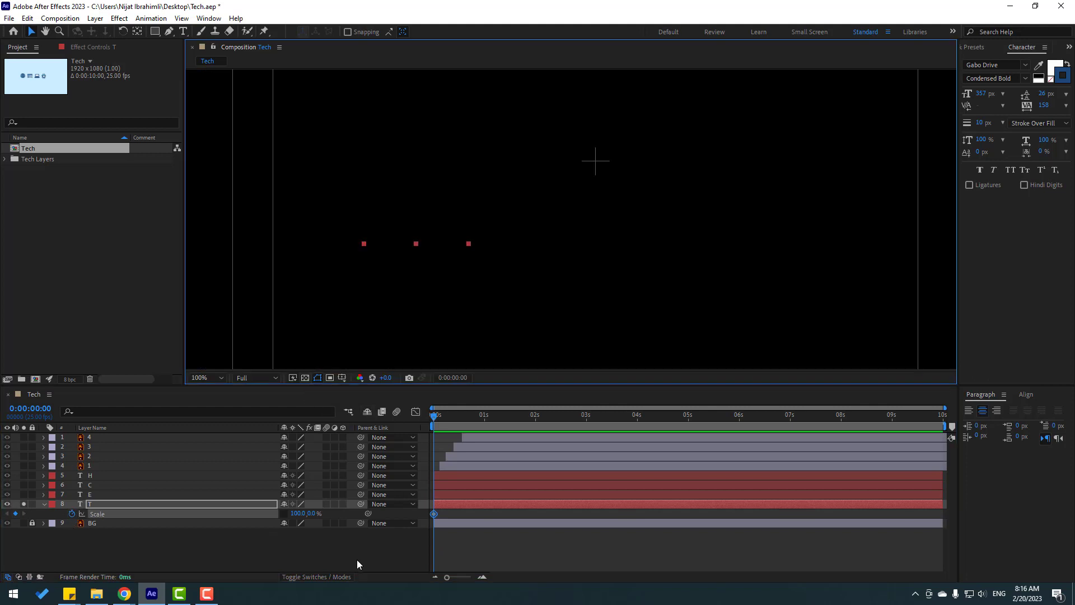
{"action": "key", "text": "shift+Page_Down"}
{"action": "left_click", "coordinate": [312, 513]}
{"action": "type", "text": "110"}
{"action": "key", "text": "Return"}
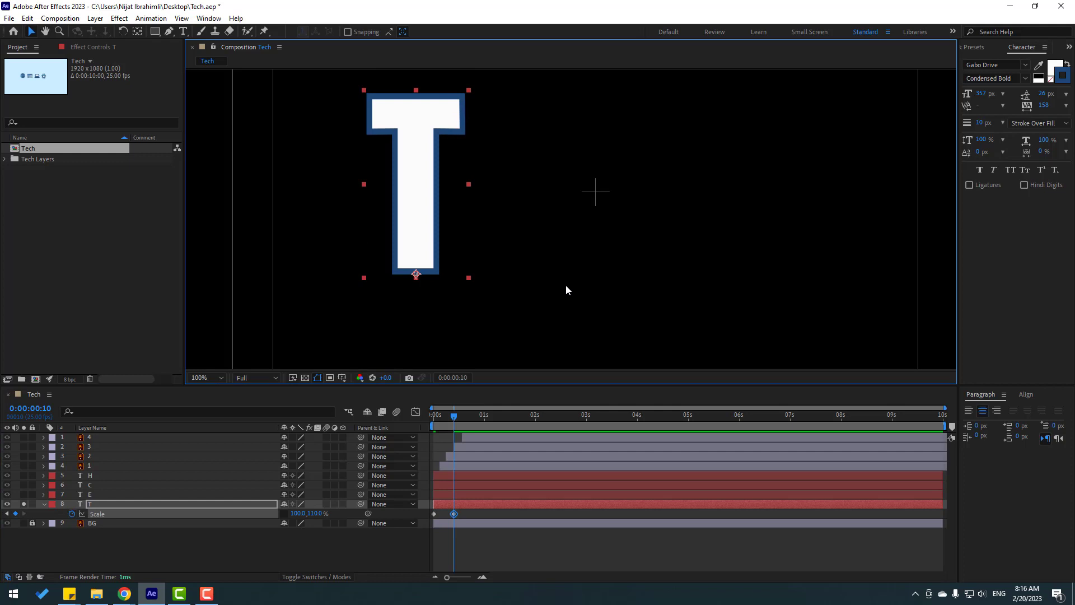
Keyframe the T's vertical scale at 95% at 0:00:00:20 and at 103% at 0:00:01:05
{"action": "key", "text": "shift+Page_Down"}
{"action": "left_click", "coordinate": [315, 513]}
{"action": "type", "text": "95"}
{"action": "key", "text": "Return"}
{"action": "key", "text": "shift+Page_Down"}
{"action": "left_click", "coordinate": [314, 514]}
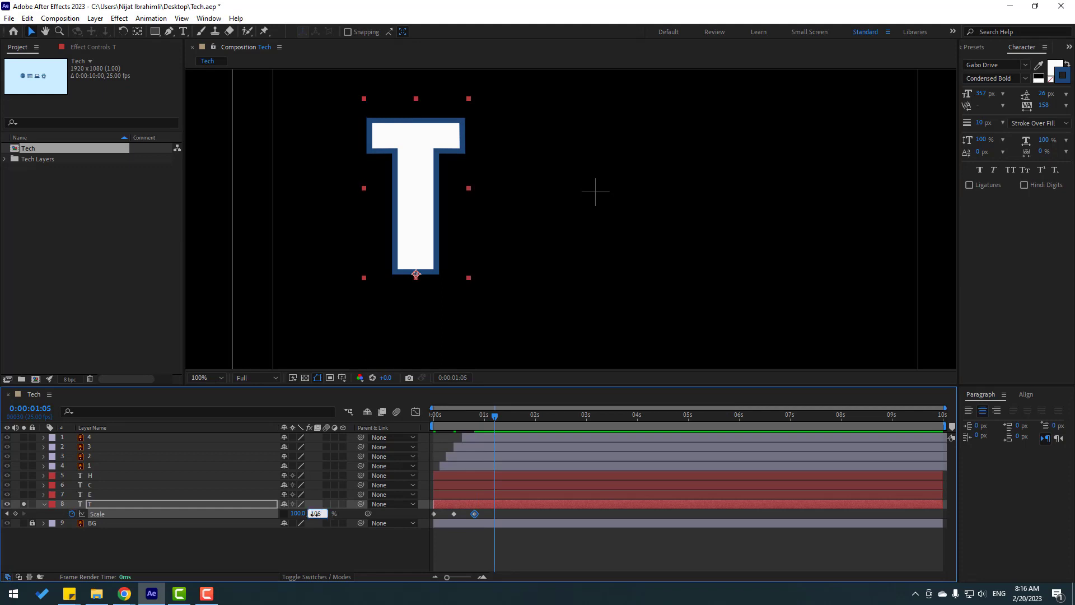
{"action": "type", "text": "105"}
{"action": "key", "text": "Return"}
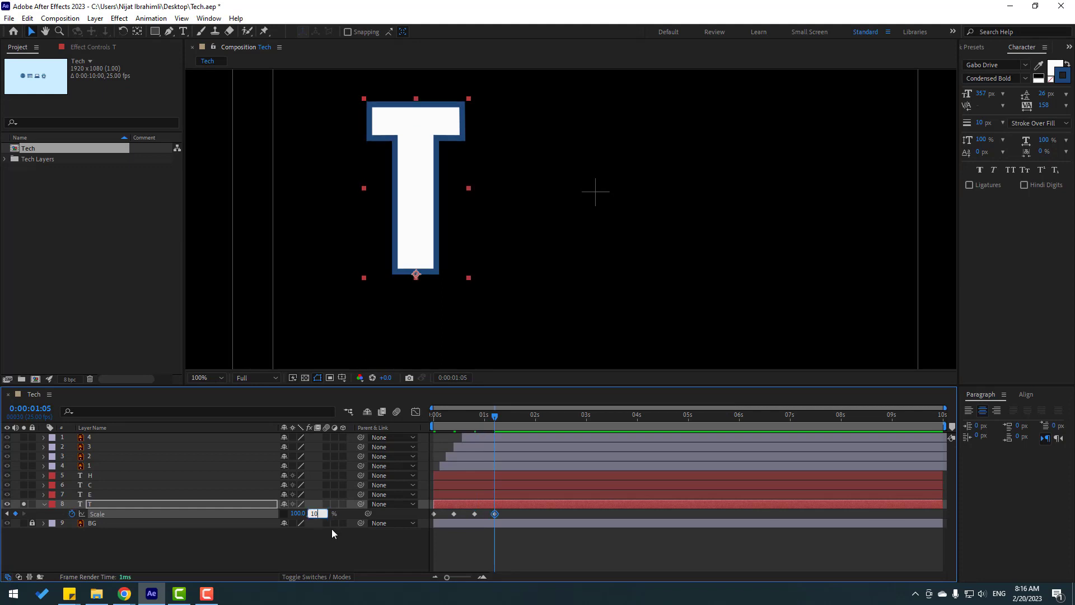
{"action": "type", "text": "103"}
{"action": "key", "text": "Return"}
Keyframe the T's vertical scale at 100% at 0:00:01:15
{"action": "key", "text": "shift+Page_Down"}
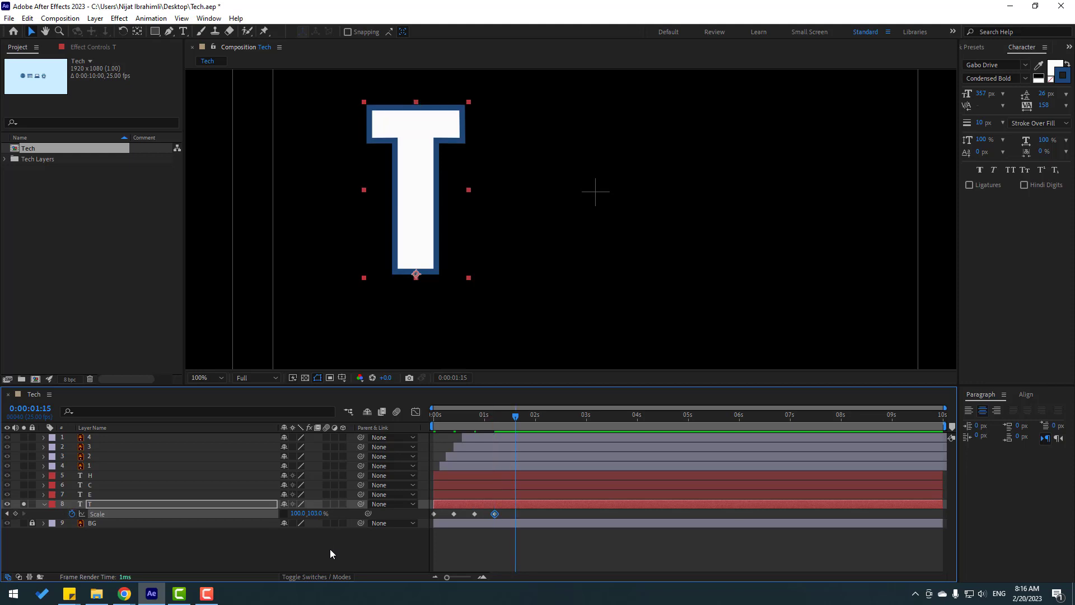
{"action": "left_click", "coordinate": [316, 513]}
{"action": "type", "text": "100"}
{"action": "key", "text": "Return"}
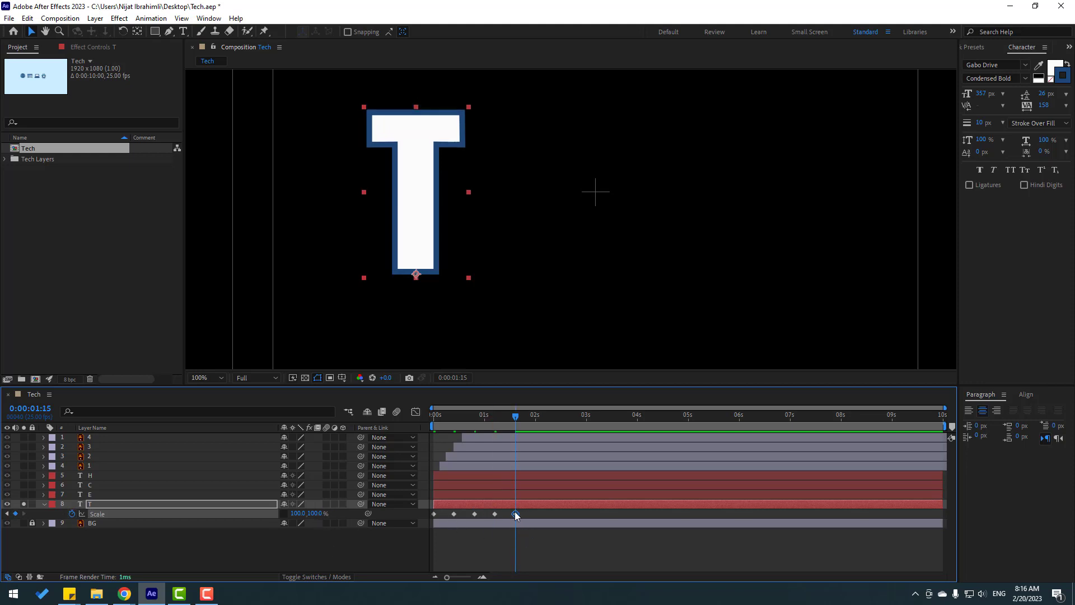
Apply Easy Ease to all five Scale keyframes of the T and preview the bounce
{"action": "right_click", "coordinate": [438, 514]}
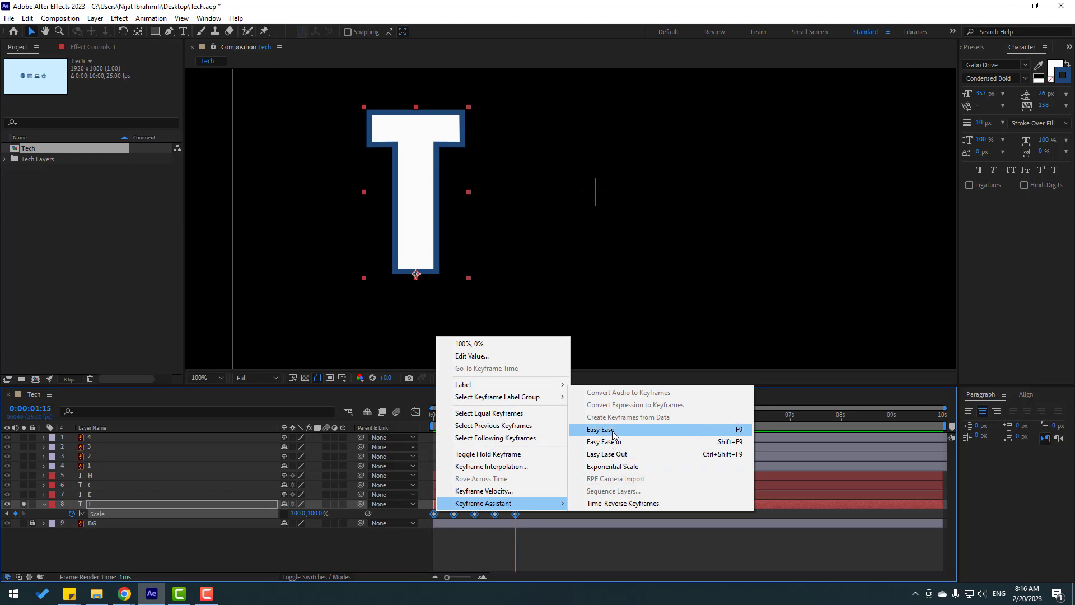
{"action": "left_click", "coordinate": [613, 429]}
{"action": "key", "text": "space"}
{"action": "key", "text": "space"}
{"action": "key", "text": "space"}
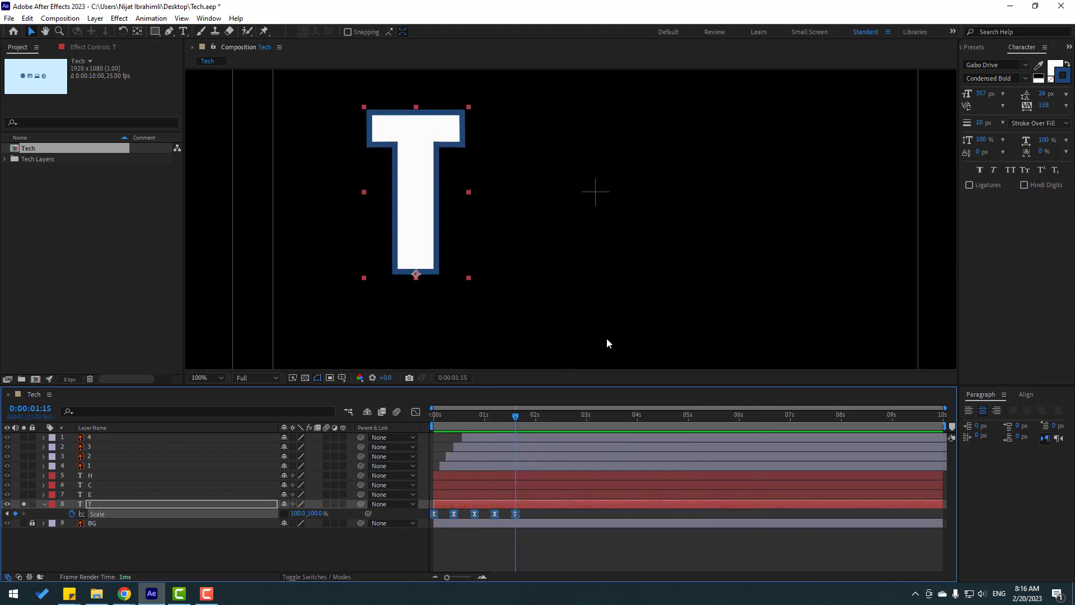
{"action": "key", "text": "comma"}
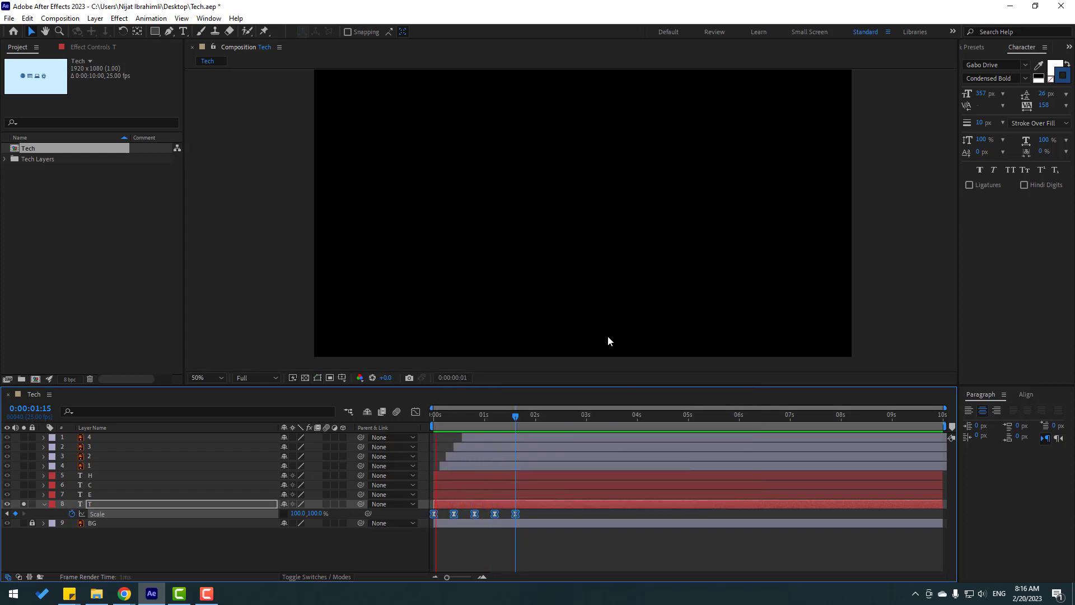
{"action": "key", "text": "space"}
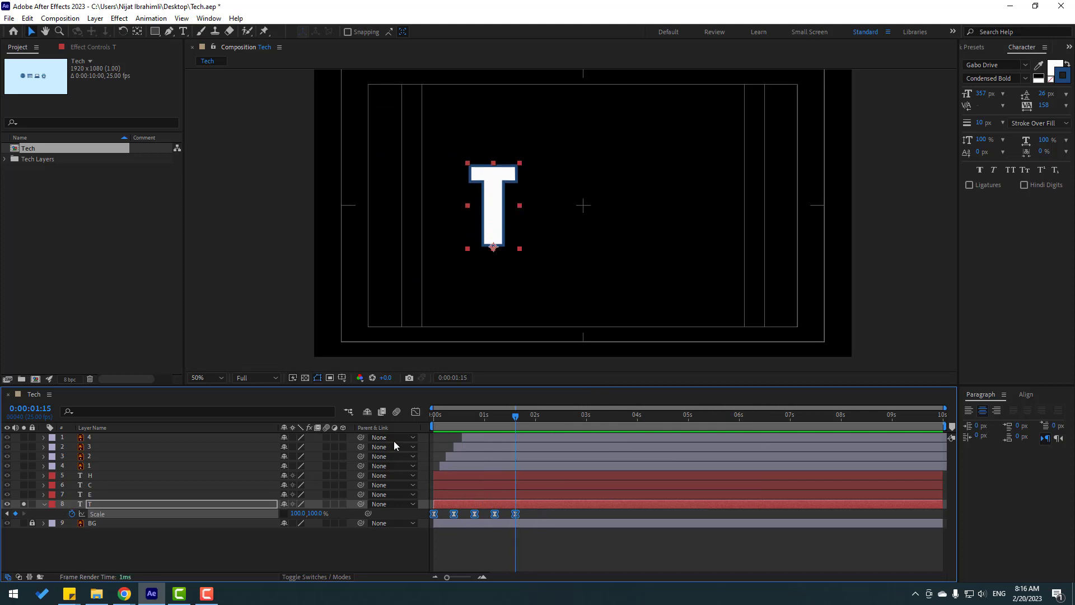
Reshape the T's scale speed curve in the Graph Editor so the first rise peaks late, and preview it
{"action": "left_click", "coordinate": [416, 412]}
{"action": "left_click_drag", "start_coordinate": [515, 415], "coordinate": [444, 429]}
{"action": "key", "text": "equal"}
{"action": "key", "text": "equal"}
{"action": "key", "text": "equal"}
{"action": "key", "text": "minus"}
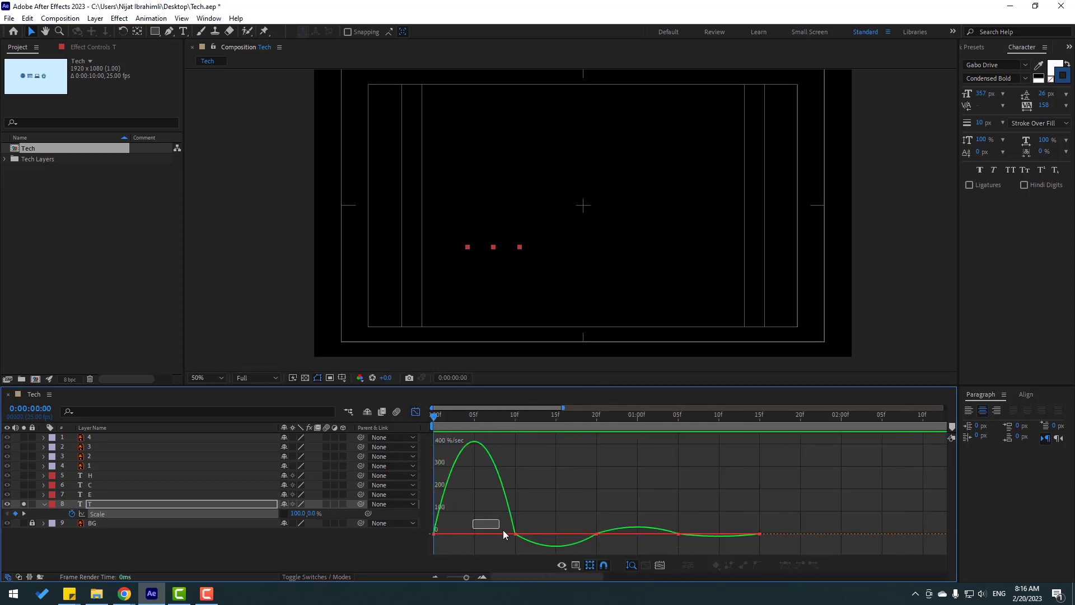
{"action": "left_click", "coordinate": [434, 533]}
{"action": "left_click_drag", "start_coordinate": [449, 536], "coordinate": [469, 535]}
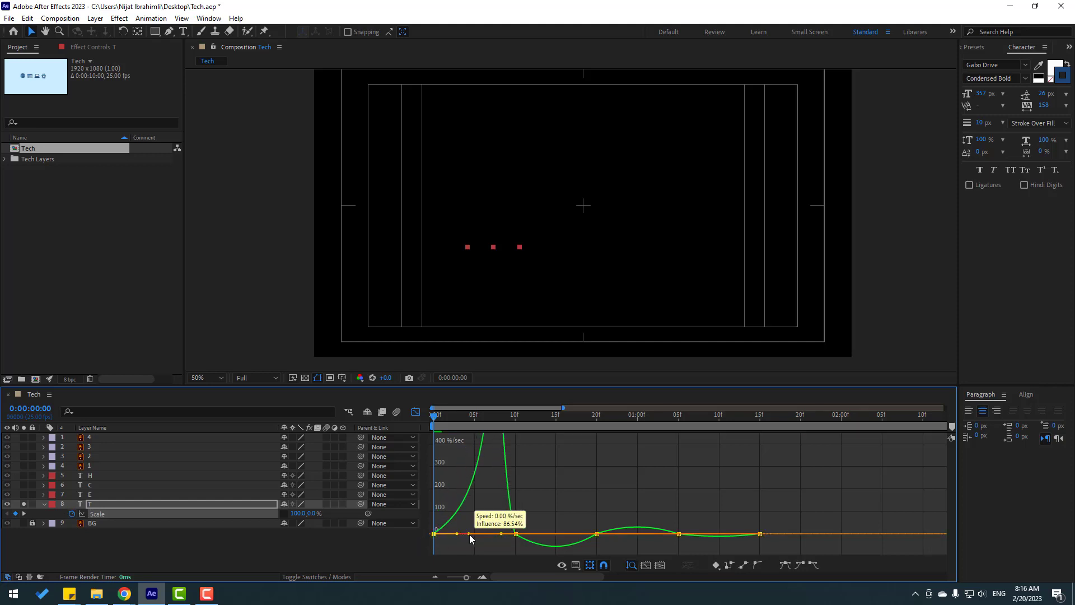
{"action": "scroll", "coordinate": [536, 513], "scroll_direction": "down", "scroll_amount": 4}
{"action": "key", "text": "space"}
Readjust the first rise of the T's scale speed curve to peak early and ease out slowly, and preview the motion
{"action": "key", "text": "space"}
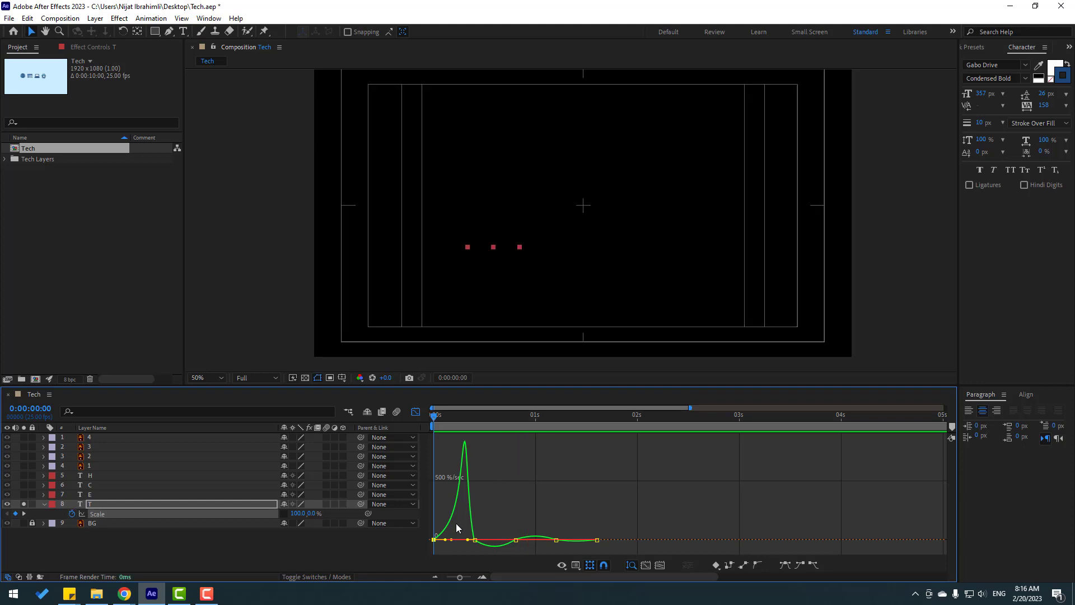
{"action": "scroll", "coordinate": [482, 512], "scroll_direction": "up", "scroll_amount": 3}
{"action": "scroll", "coordinate": [520, 521], "scroll_direction": "down", "scroll_amount": 1}
{"action": "left_click_drag", "start_coordinate": [448, 518], "coordinate": [485, 536]}
{"action": "scroll", "coordinate": [511, 533], "scroll_direction": "down", "scroll_amount": 3}
{"action": "scroll", "coordinate": [511, 533], "scroll_direction": "down", "scroll_amount": 3}
{"action": "key", "text": "space"}
{"action": "key", "text": "space"}
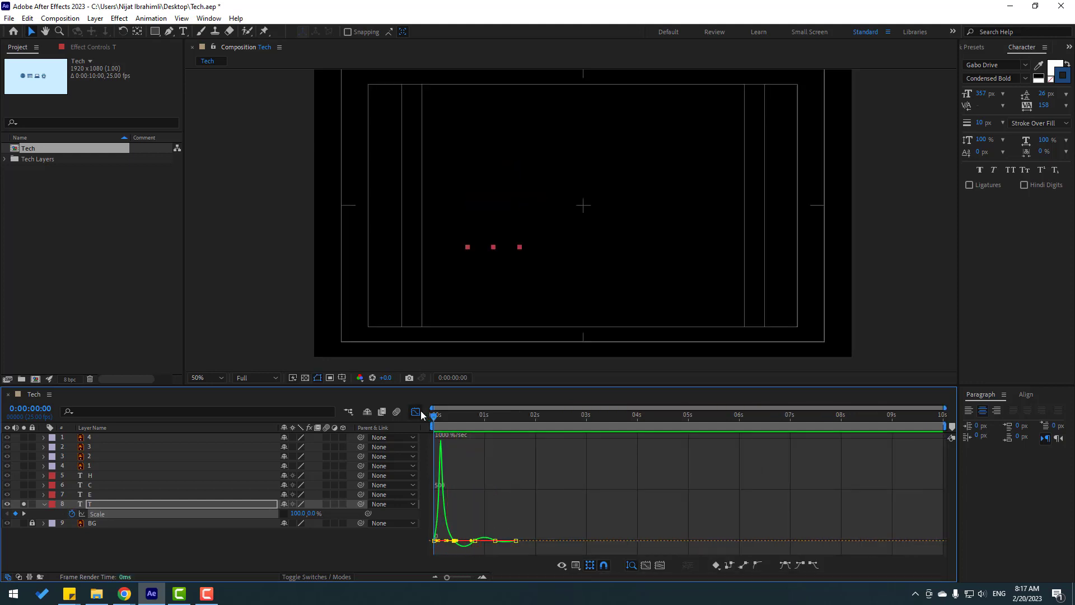
Leave the Graph Editor, unsolo the T and copy its Scale keyframes onto the E, C and H layers
{"action": "left_click", "coordinate": [416, 412]}
{"action": "left_click_drag", "start_coordinate": [529, 516], "coordinate": [432, 513]}
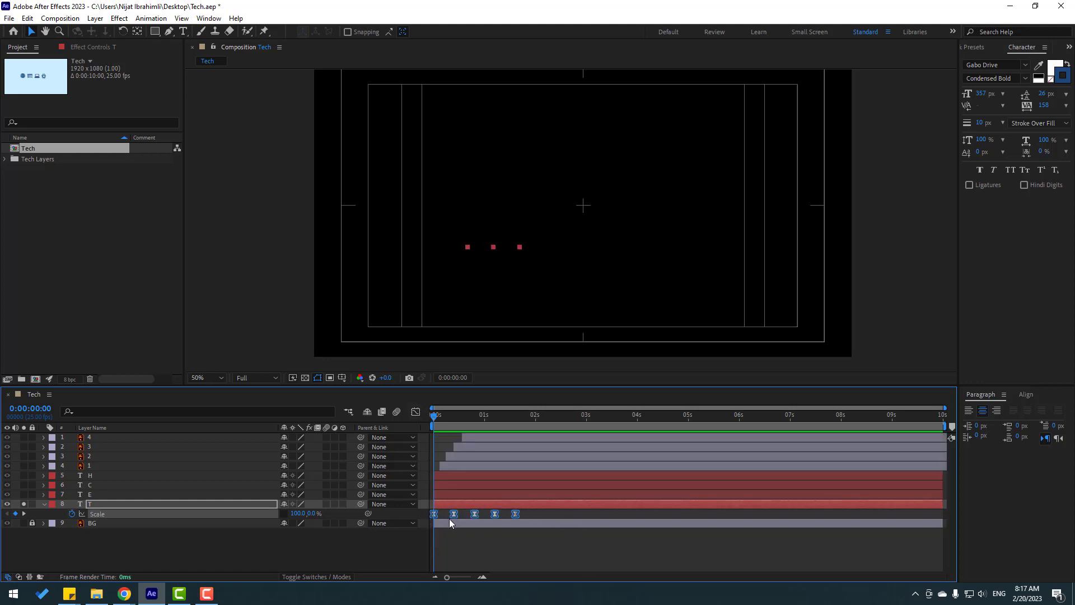
{"action": "left_click", "coordinate": [24, 504]}
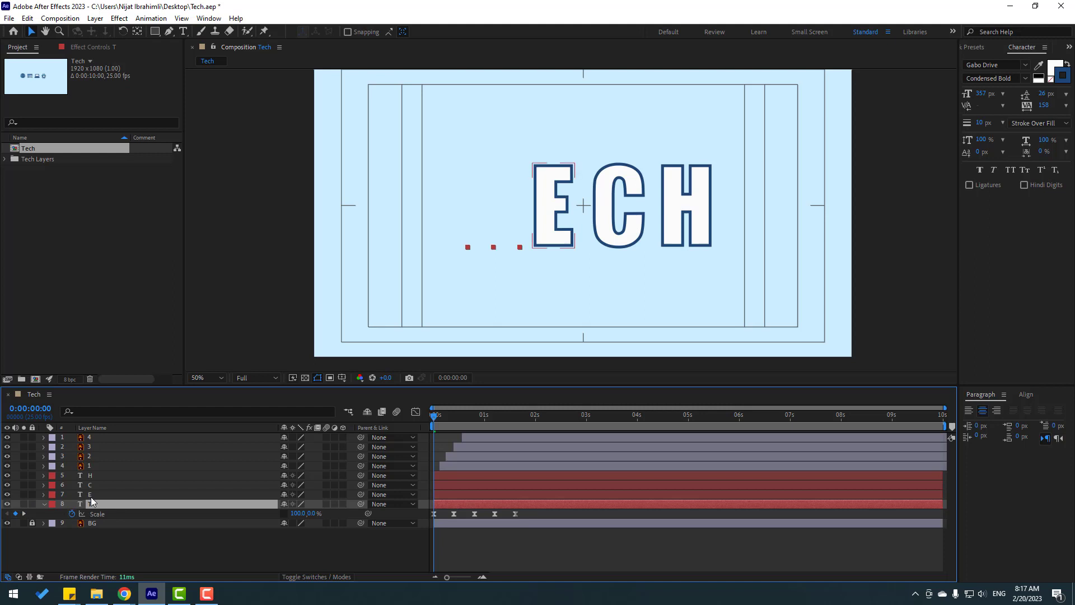
{"action": "left_click", "coordinate": [100, 494]}
{"action": "left_click", "coordinate": [96, 475], "text": "shift"}
{"action": "key", "text": "ctrl+v"}
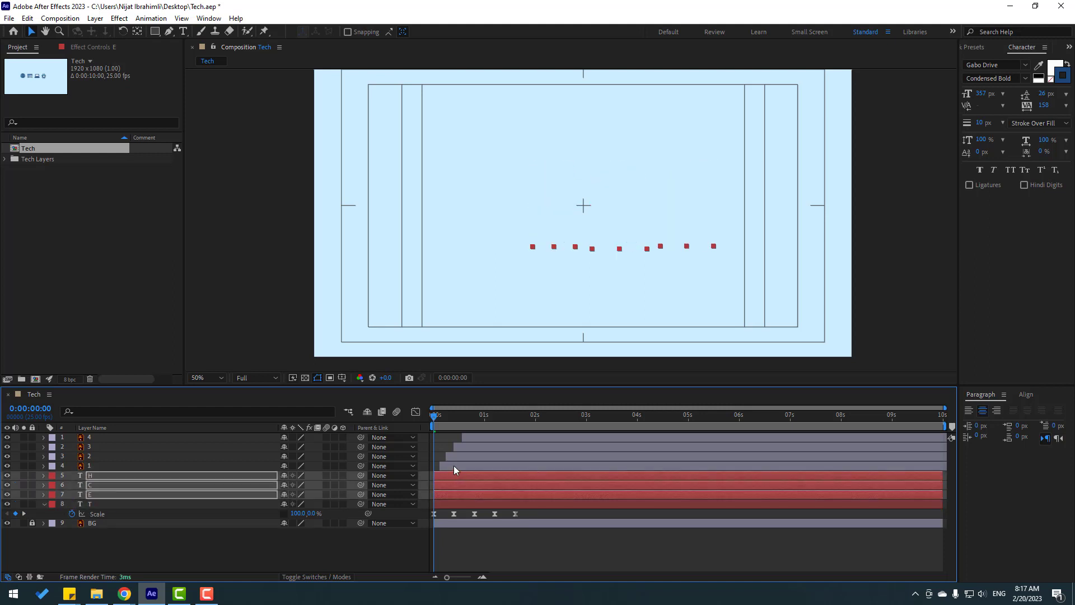
Collapse the T layer's properties and hide the E, C and H letter layers
{"action": "mouse_move", "coordinate": [437, 417]}
{"action": "left_mouse_down"}
{"action": "mouse_move", "coordinate": [468, 415]}
{"action": "mouse_move", "coordinate": [433, 415]}
{"action": "left_mouse_up"}
{"action": "left_click", "coordinate": [87, 544]}
{"action": "left_click", "coordinate": [89, 504]}
{"action": "left_click", "coordinate": [66, 526]}
{"action": "left_click", "coordinate": [89, 494]}
{"action": "left_click", "coordinate": [97, 477], "text": "shift"}
{"action": "left_click", "coordinate": [8, 476]}
Shift the T layer in time to start at about 0:00:01:03, while the globe icon is falling
{"action": "left_click", "coordinate": [90, 504]}
{"action": "left_click_drag", "start_coordinate": [436, 417], "coordinate": [495, 422]}
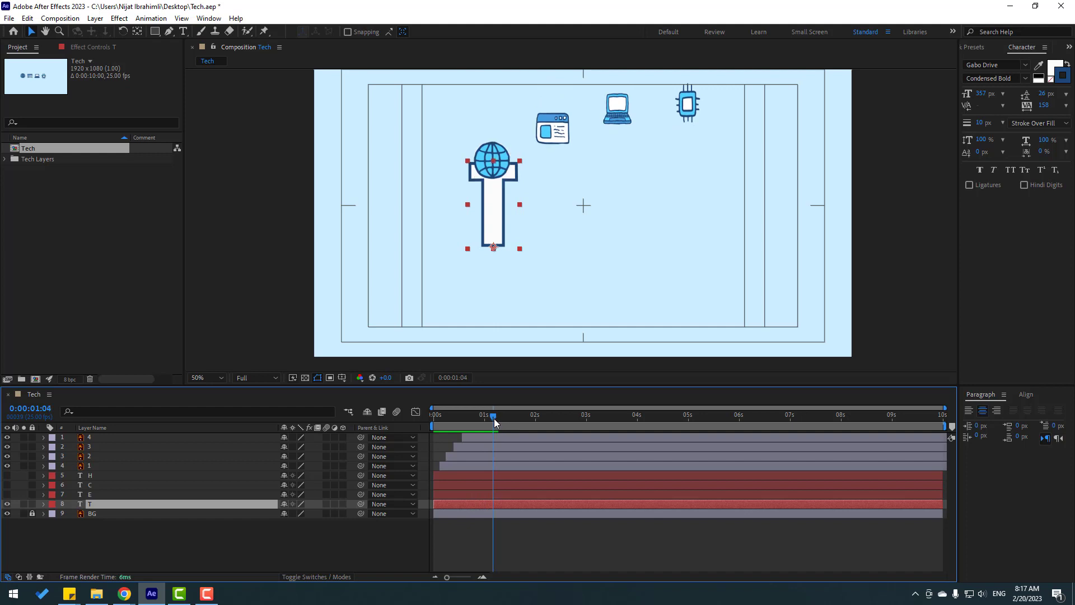
{"action": "left_click_drag", "start_coordinate": [453, 506], "coordinate": [496, 503]}
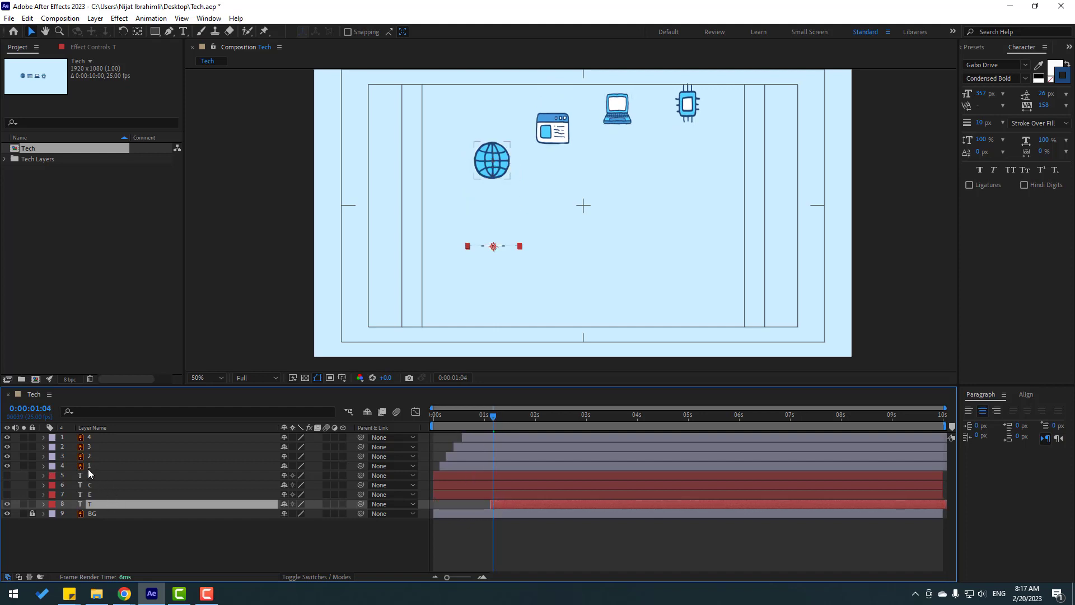
Solo the globe icon layer 1 together with the T and review the moment the globe drops onto the letter
{"action": "left_click", "coordinate": [106, 467]}
{"action": "left_click", "coordinate": [89, 503], "text": "ctrl"}
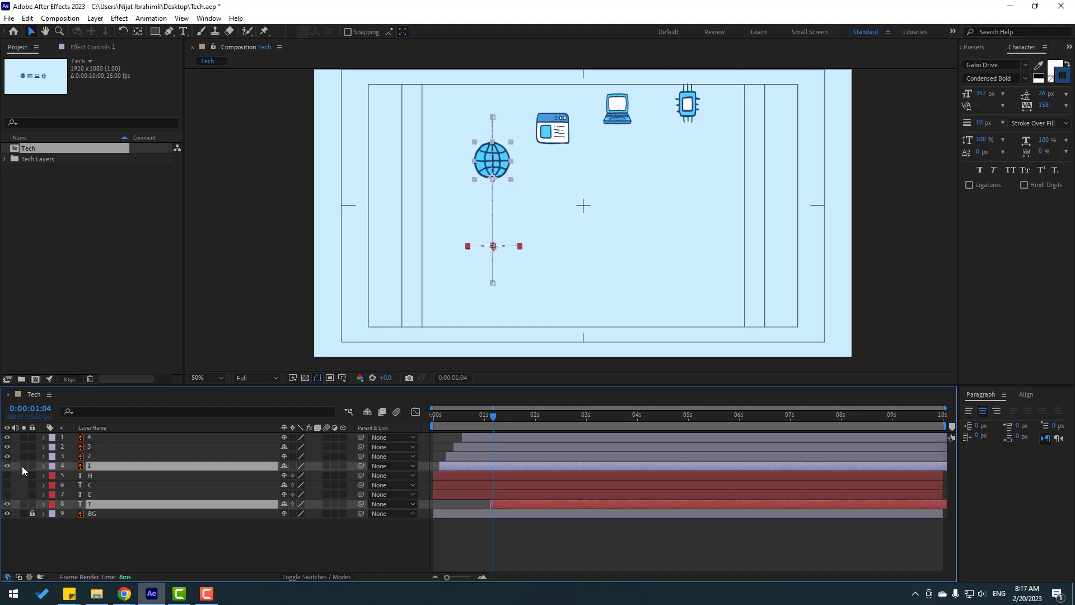
{"action": "left_click", "coordinate": [24, 466]}
{"action": "key", "text": "space"}
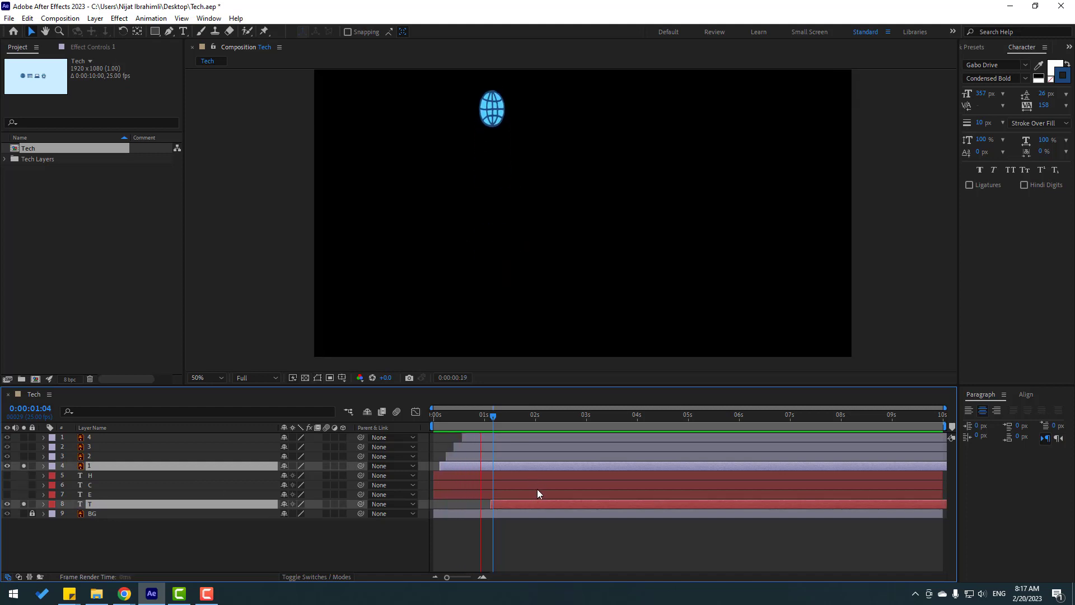
{"action": "left_click_drag", "start_coordinate": [462, 417], "coordinate": [496, 419]}
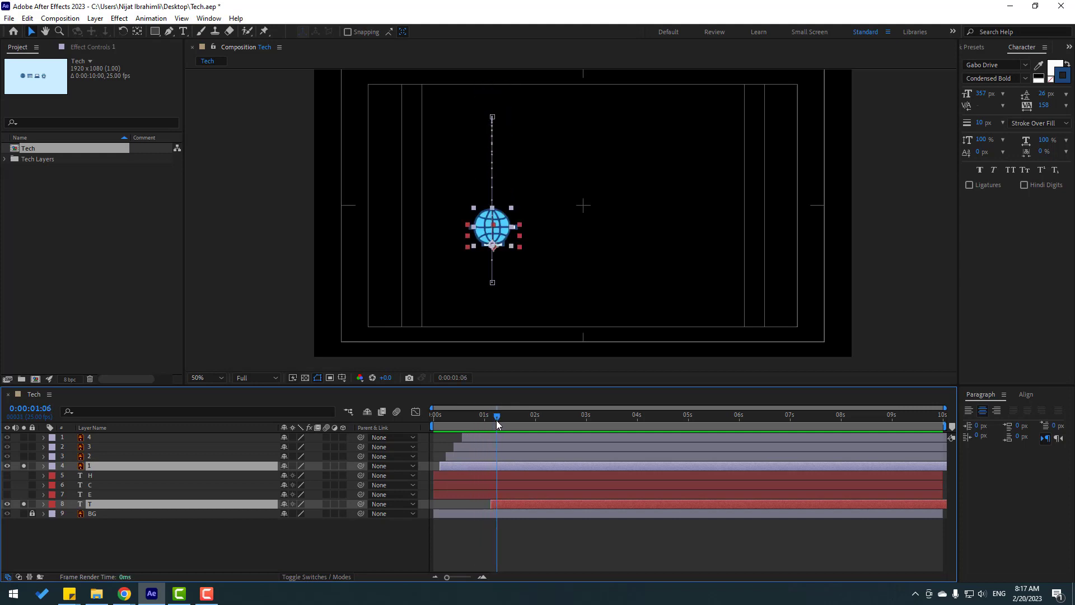
{"action": "key", "text": "Page_Up"}
{"action": "key", "text": "Page_Up"}
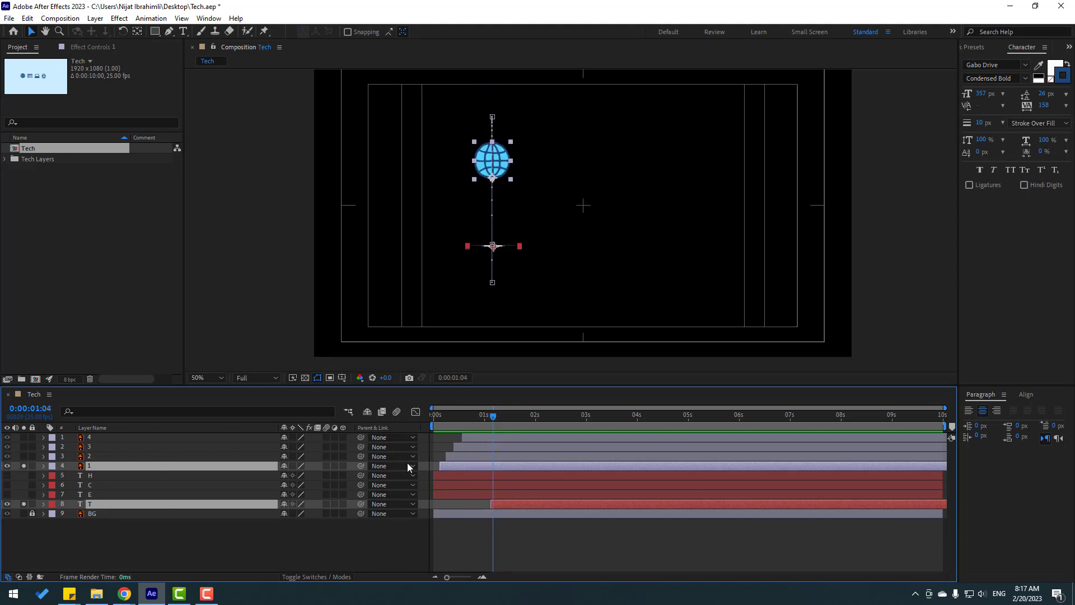
Split the globe icon layer 1 at 0:00:01:06 and delete the part after the cut
{"action": "left_click_drag", "start_coordinate": [492, 414], "coordinate": [498, 420]}
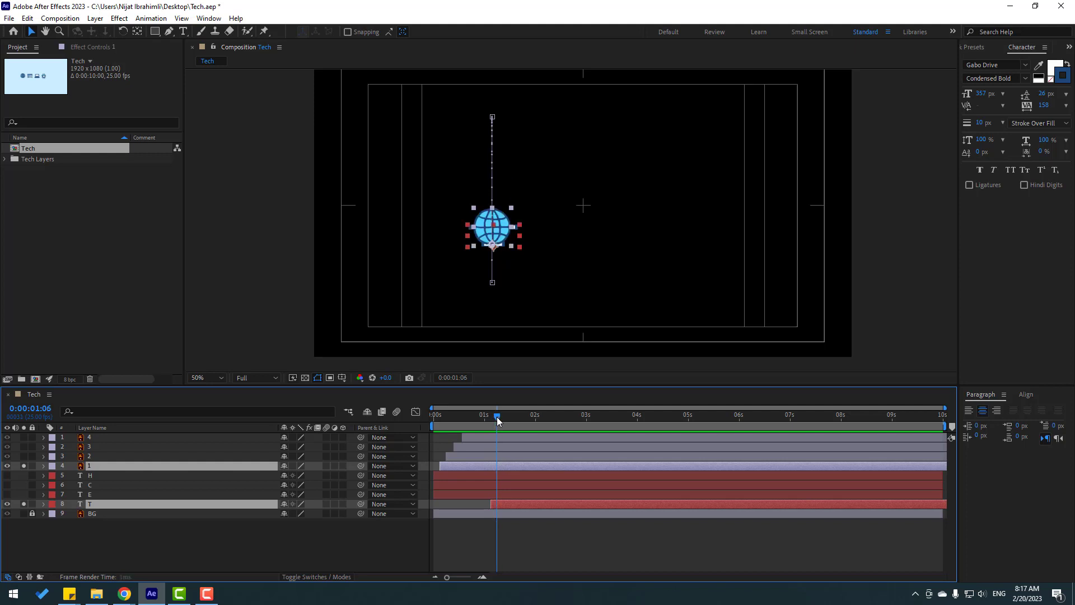
{"action": "left_click", "coordinate": [92, 468]}
{"action": "left_click", "coordinate": [27, 18]}
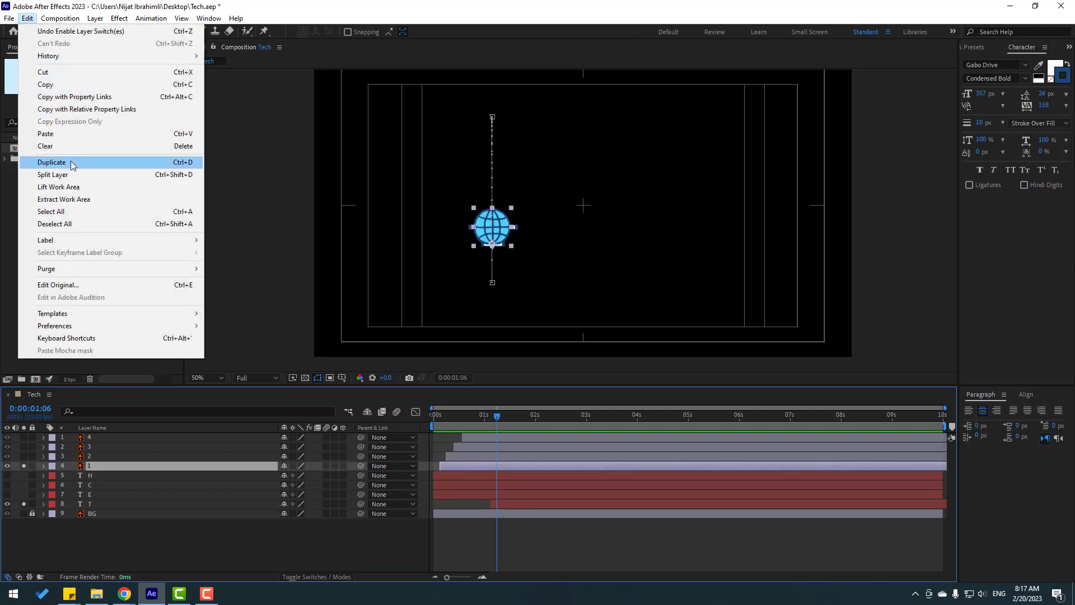
{"action": "left_click", "coordinate": [77, 175]}
{"action": "key", "text": "Delete"}
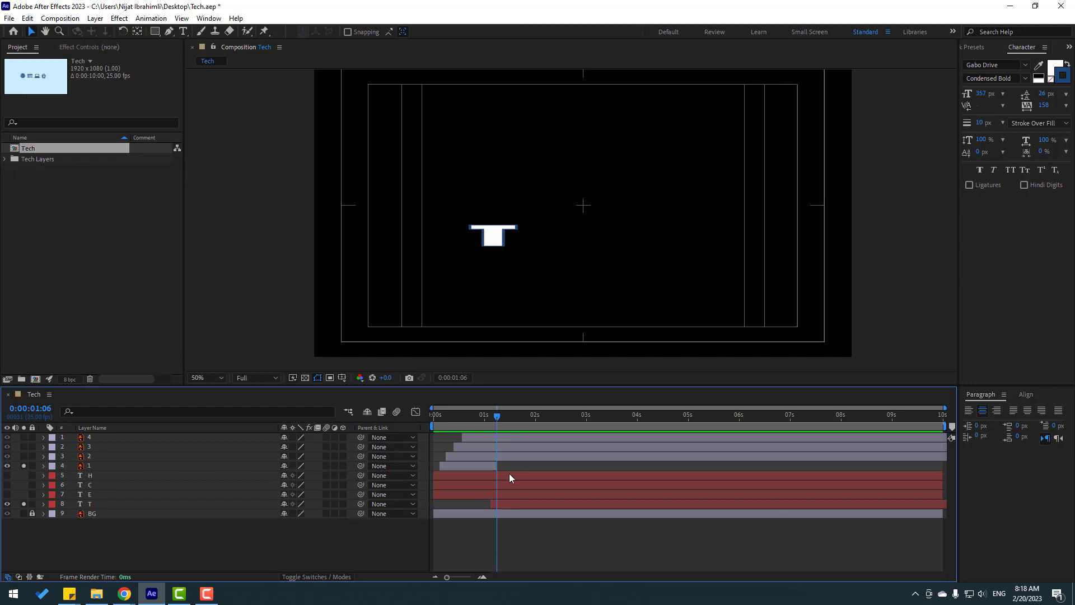
{"action": "left_click_drag", "start_coordinate": [490, 417], "coordinate": [496, 415]}
Reveal the T's Scale keyframes and compress their spacing proportionally so the last one falls at about 0:00:02:07
{"action": "left_click", "coordinate": [92, 504]}
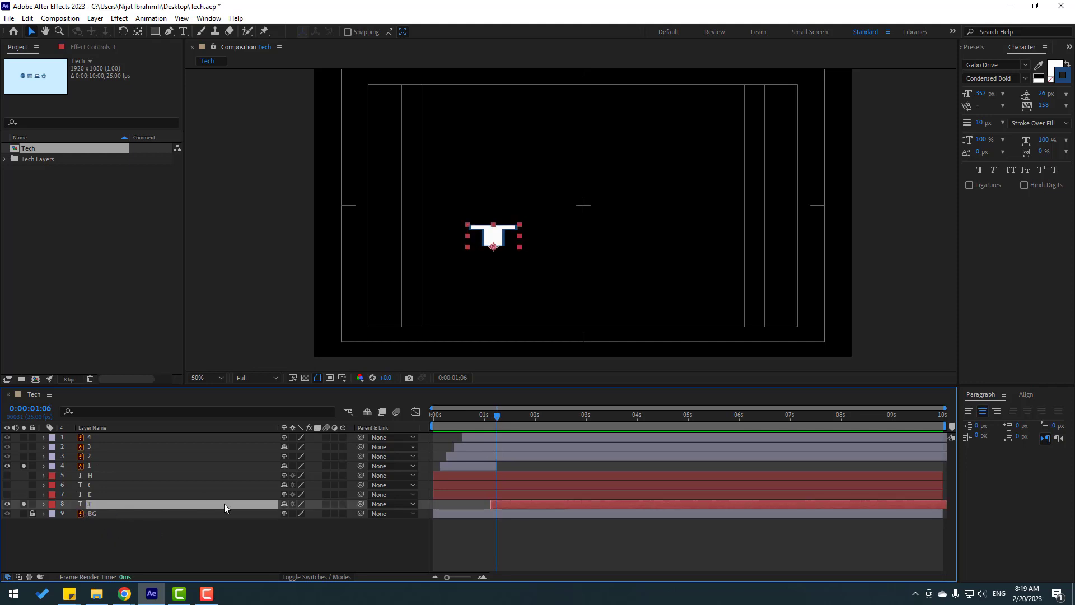
{"action": "key", "text": "u"}
{"action": "key", "text": "="}
{"action": "left_click_drag", "start_coordinate": [663, 512], "coordinate": [484, 524]}
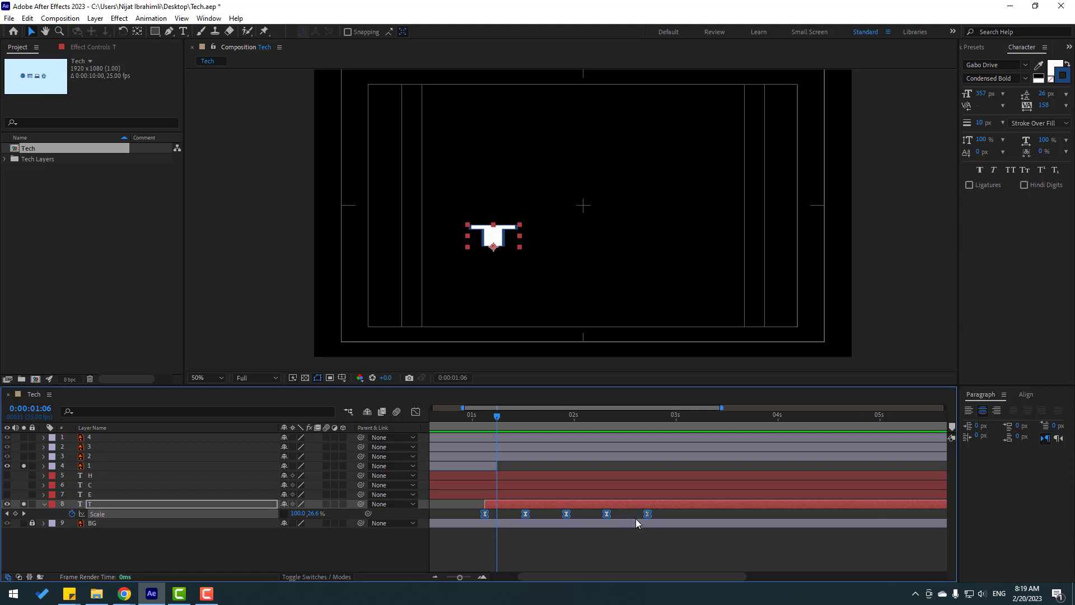
{"action": "left_click_drag", "start_coordinate": [647, 516], "coordinate": [603, 516]}
{"action": "scroll", "coordinate": [525, 483], "scroll_direction": "left", "scroll_amount": 3}
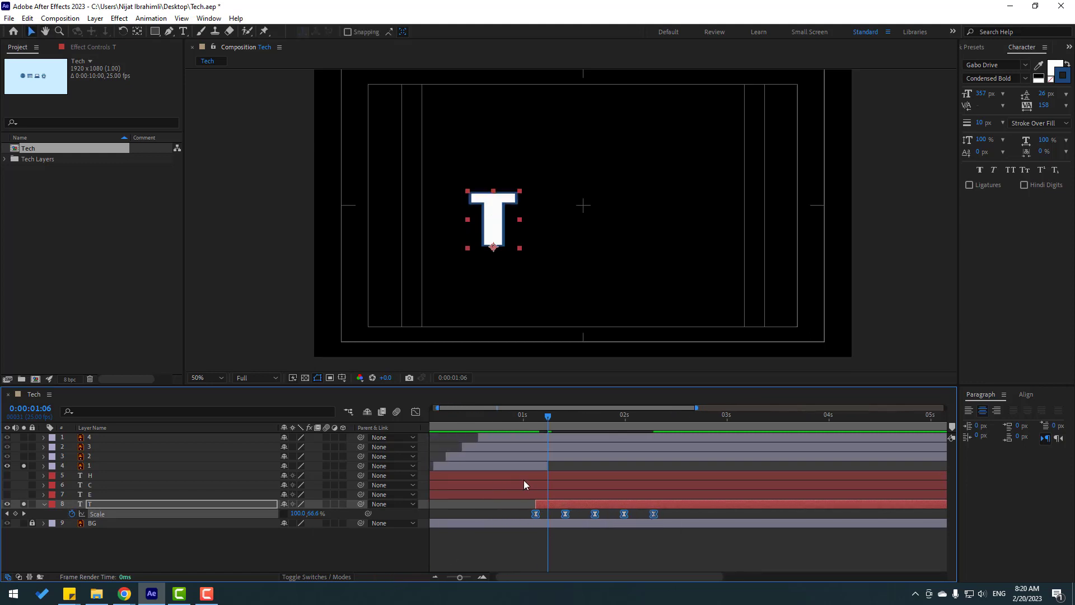
Preview the transition from the falling globe icon to the rising T
{"action": "left_click_drag", "start_coordinate": [495, 422], "coordinate": [548, 422]}
{"action": "key", "text": "space"}
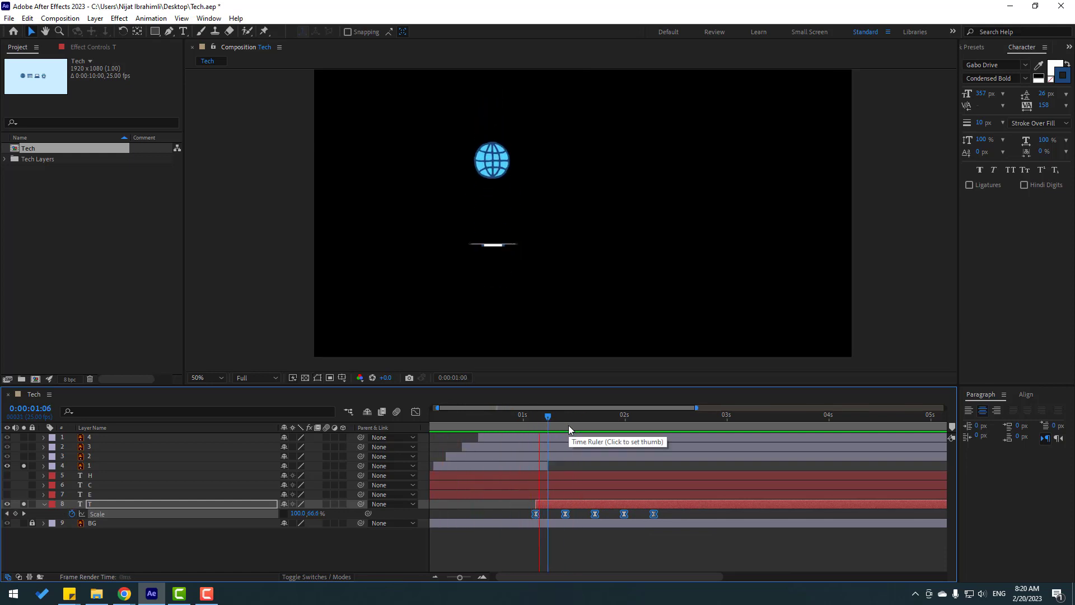
{"action": "scroll", "coordinate": [592, 325], "scroll_direction": "down", "scroll_amount": 1}
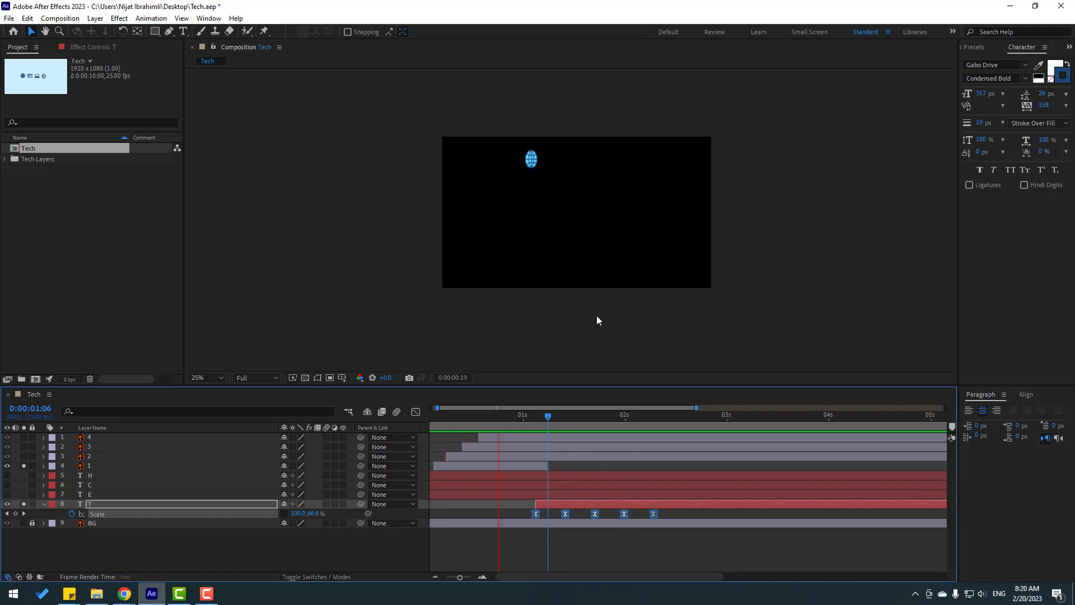
{"action": "key", "text": "space"}
{"action": "scroll", "coordinate": [570, 337], "scroll_direction": "up", "scroll_amount": 1}
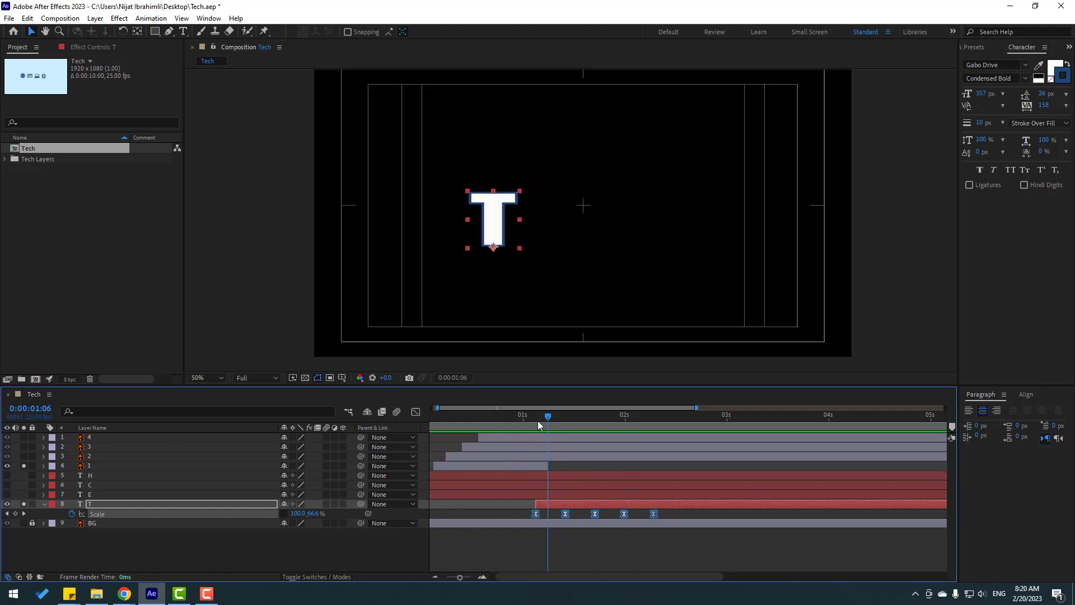
Compress the spacing of the T's Scale keyframes proportionally so the last one falls at about 0:00:02:04
{"action": "left_click_drag", "start_coordinate": [537, 421], "coordinate": [543, 419]}
{"action": "key", "text": "Page_Down"}
{"action": "left_click_drag", "start_coordinate": [654, 514], "coordinate": [642, 514]}
{"action": "scroll", "coordinate": [647, 503], "scroll_direction": "up", "scroll_amount": 1}
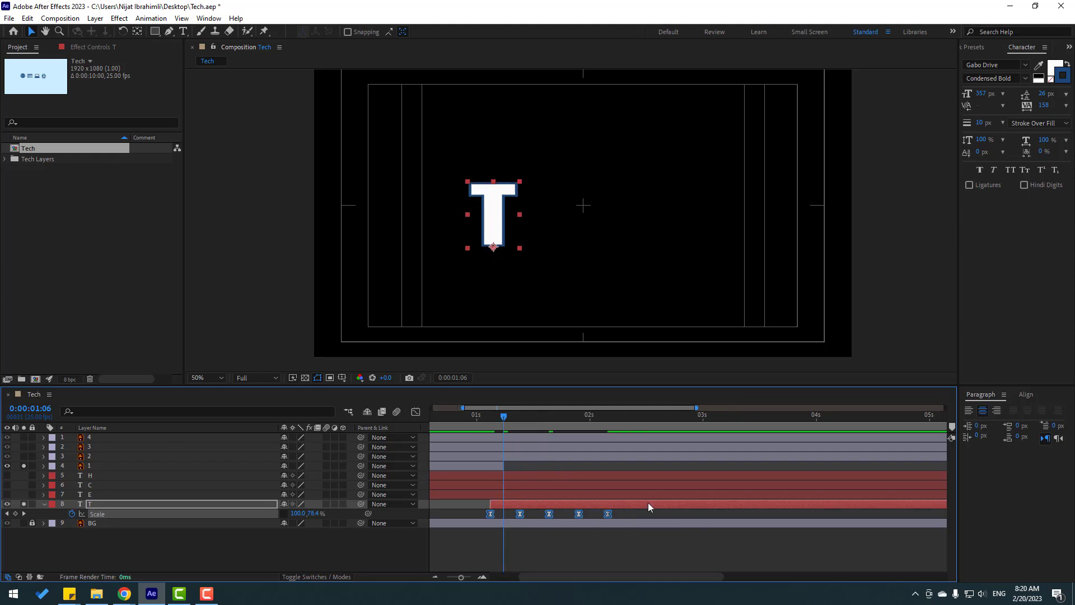
Preview the globe drop and the T's bounce with the tightened keyframe spacing
{"action": "scroll", "coordinate": [647, 502], "scroll_direction": "down", "scroll_amount": 2}
{"action": "key", "text": "space"}
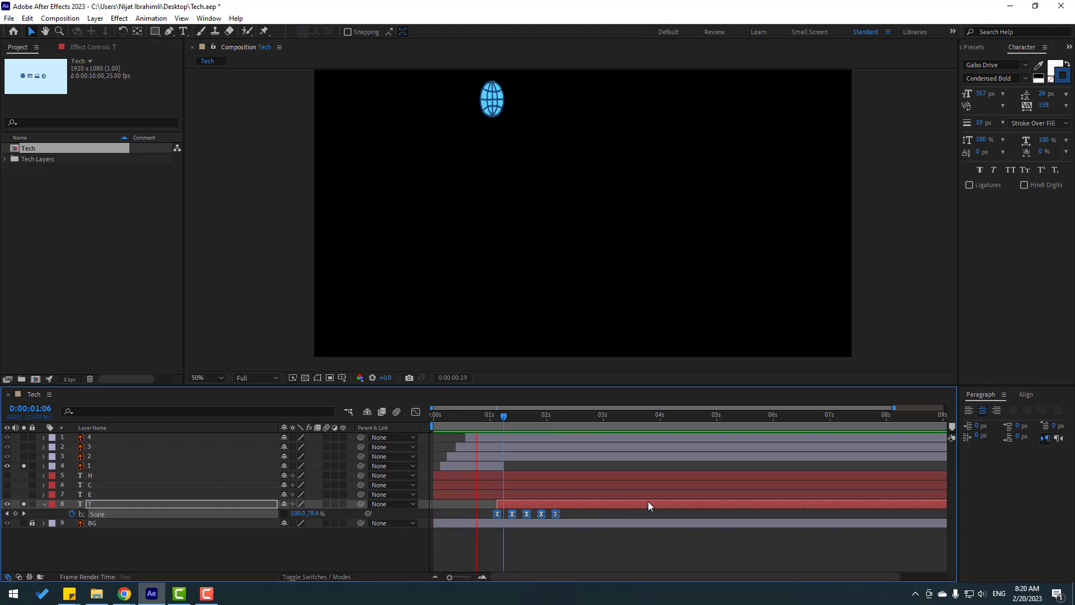
{"action": "scroll", "coordinate": [545, 261], "scroll_direction": "down", "scroll_amount": 2}
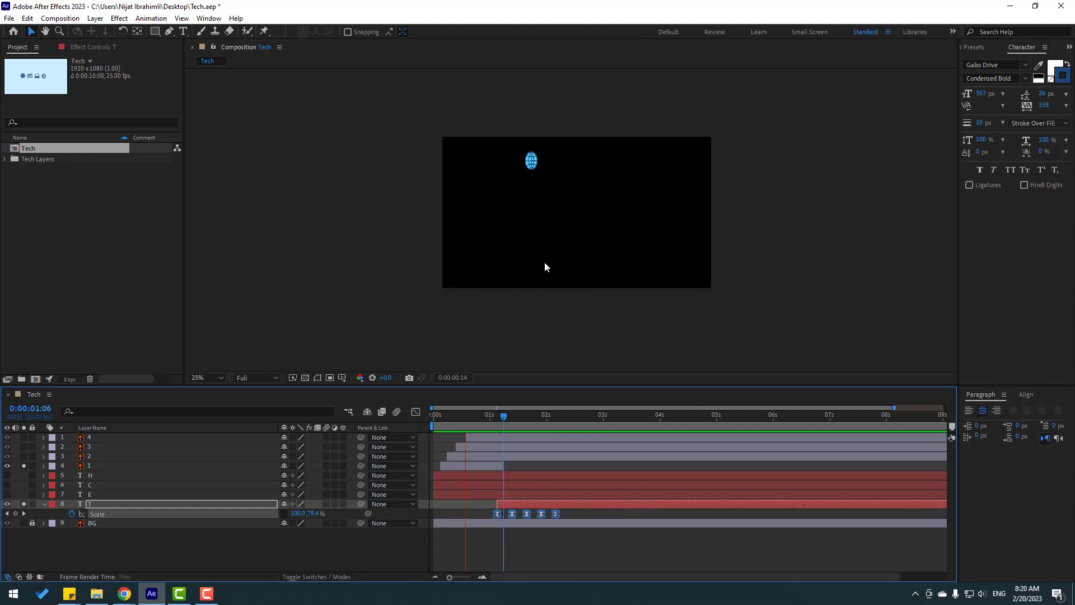
{"action": "scroll", "coordinate": [546, 267], "scroll_direction": "up", "scroll_amount": 2}
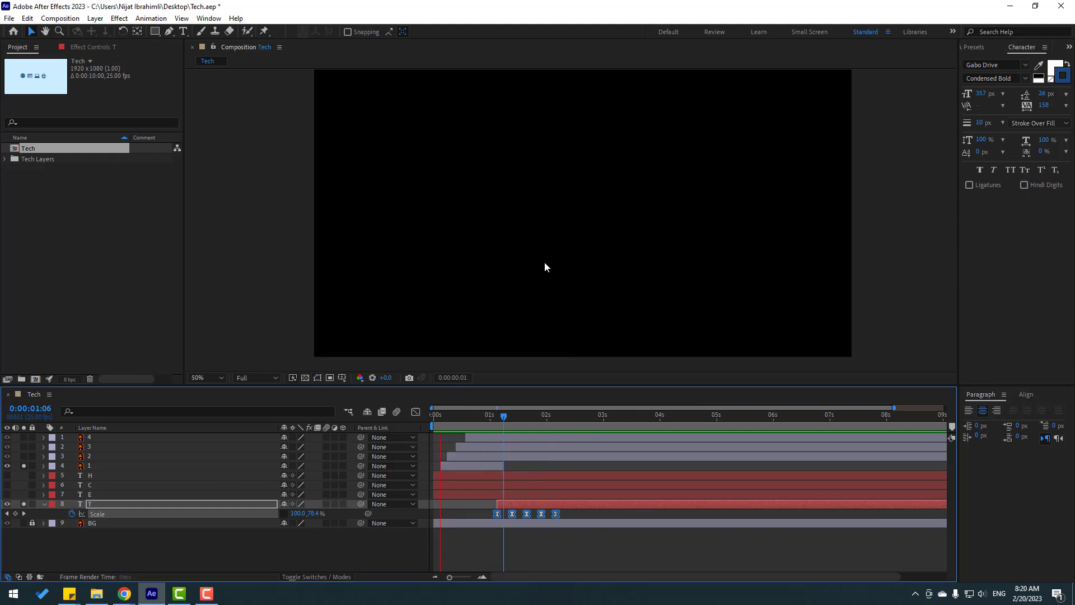
{"action": "key", "text": "space"}
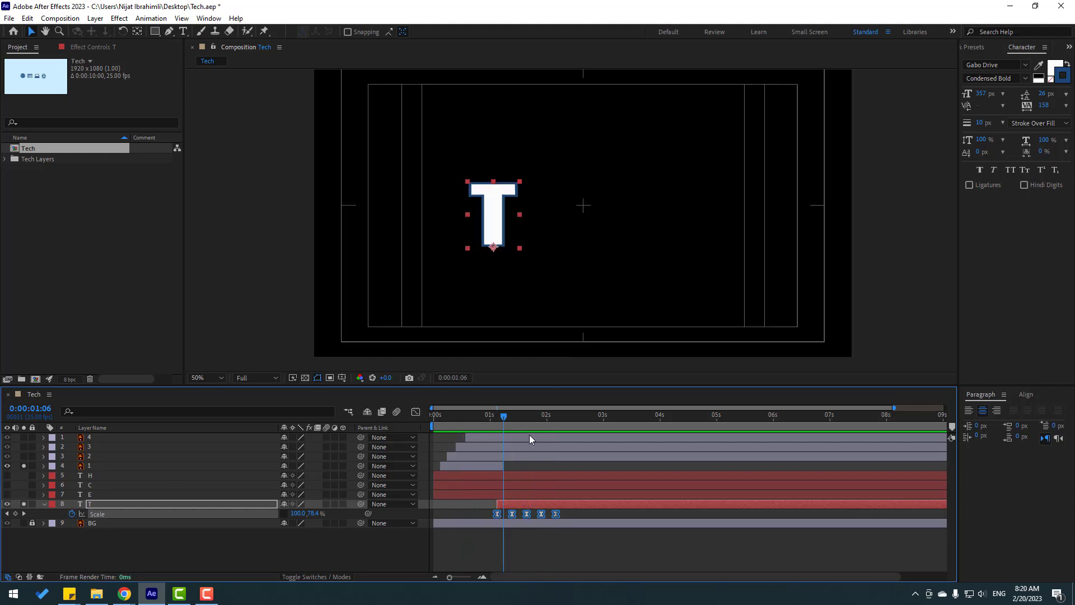
Move the T layer one frame later, extend the globe icon layer 1 by one frame, and preview the handover
{"action": "scroll", "coordinate": [570, 453], "scroll_direction": "up", "scroll_amount": 2}
{"action": "left_click_drag", "start_coordinate": [503, 507], "coordinate": [507, 507]}
{"action": "left_click_drag", "start_coordinate": [502, 467], "coordinate": [507, 467]}
{"action": "key", "text": "space"}
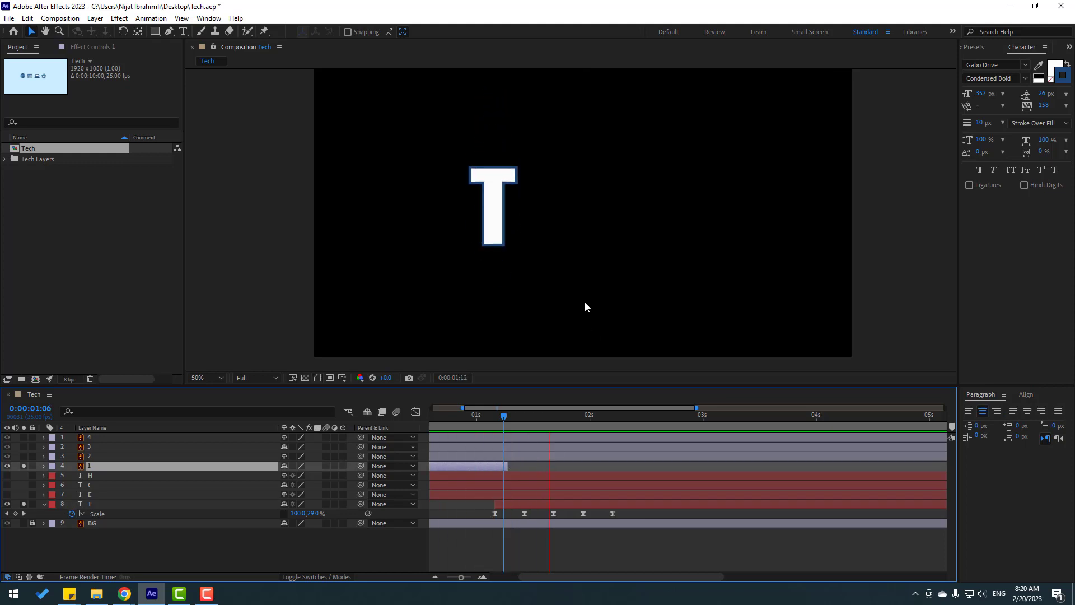
{"action": "scroll", "coordinate": [581, 292], "scroll_direction": "down", "scroll_amount": 4}
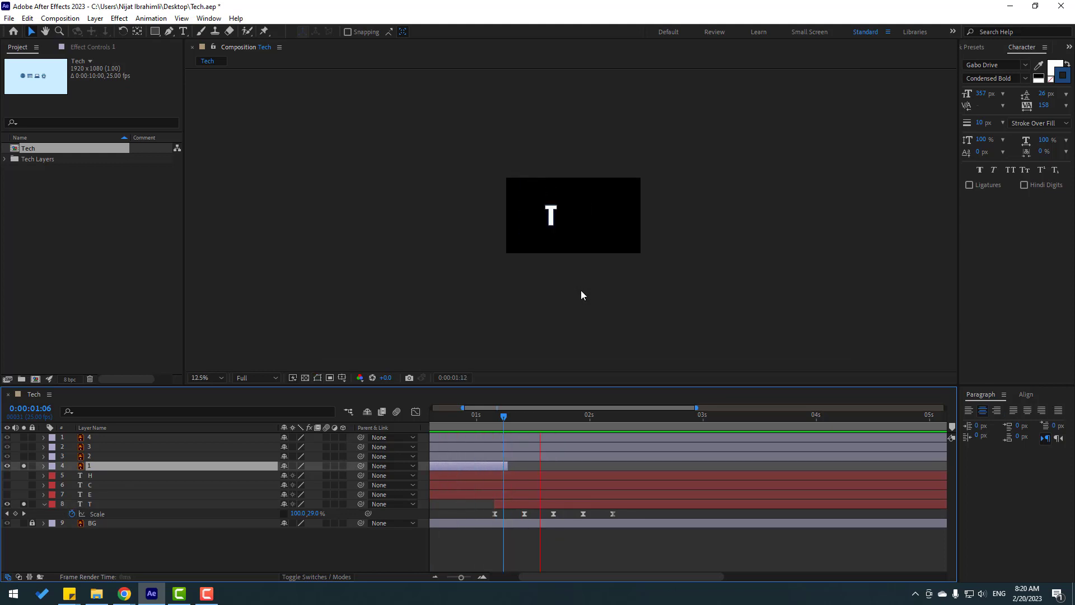
{"action": "scroll", "coordinate": [581, 295], "scroll_direction": "up", "scroll_amount": 2}
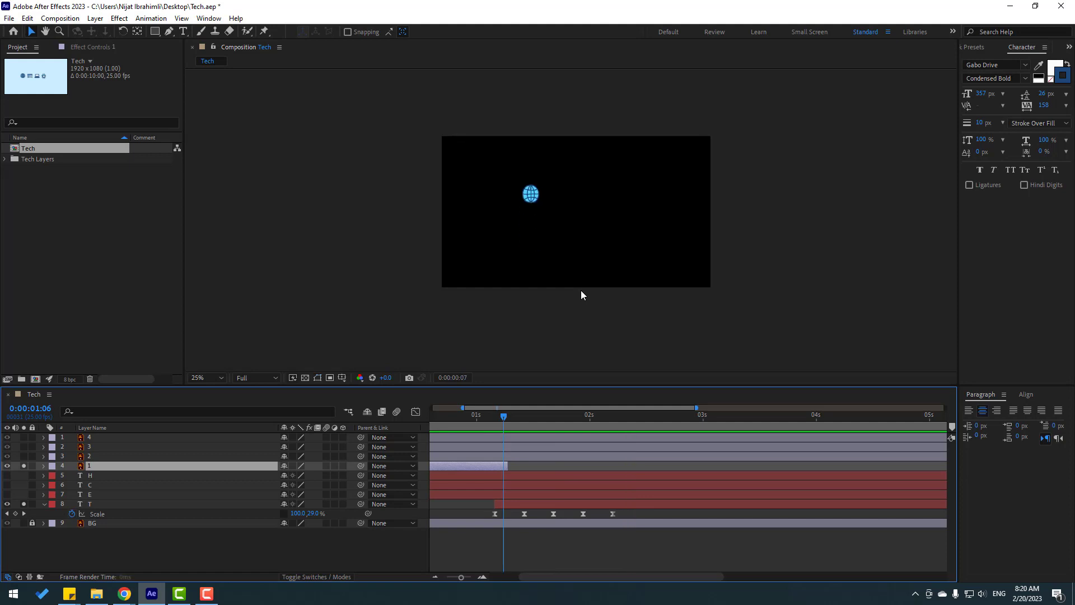
{"action": "key", "text": "space"}
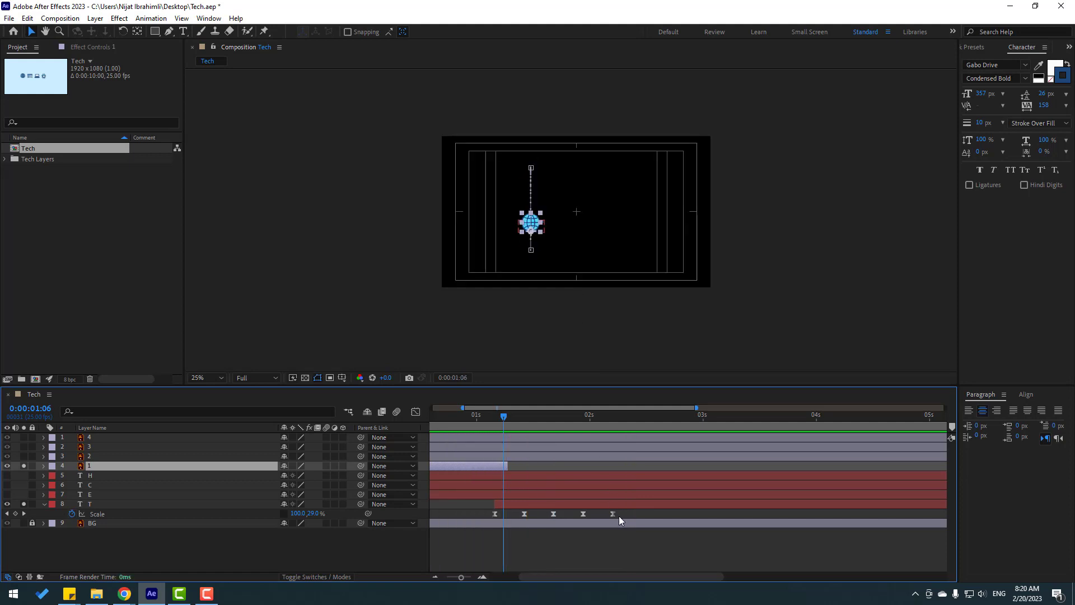
Copy all of the T's Scale keyframes, collapse its properties and turn off solo for the T and globe icon layers
{"action": "left_click_drag", "start_coordinate": [625, 519], "coordinate": [485, 529]}
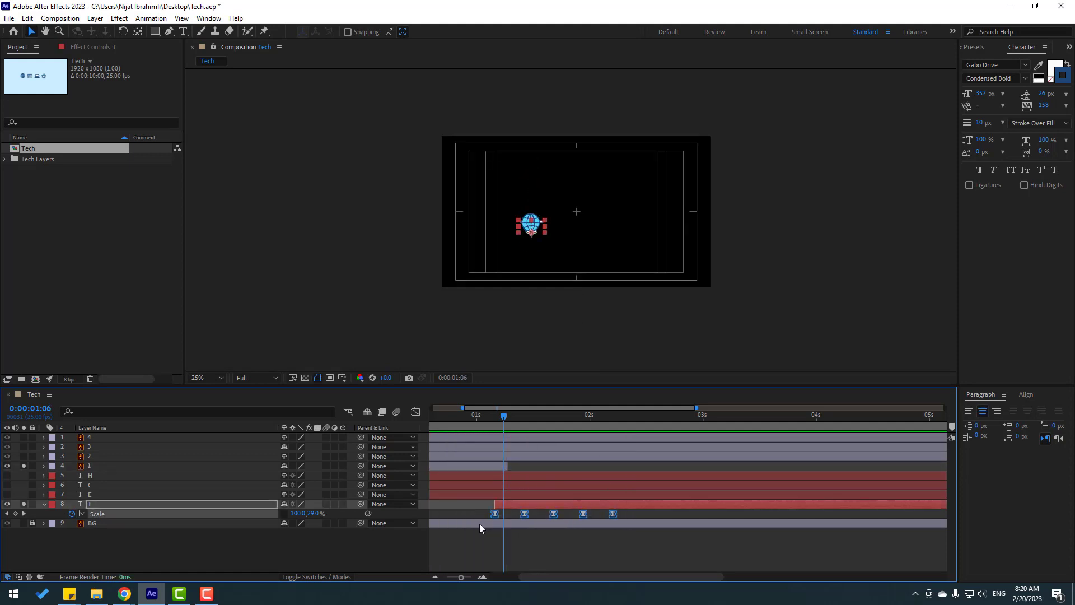
{"action": "left_click", "coordinate": [44, 505]}
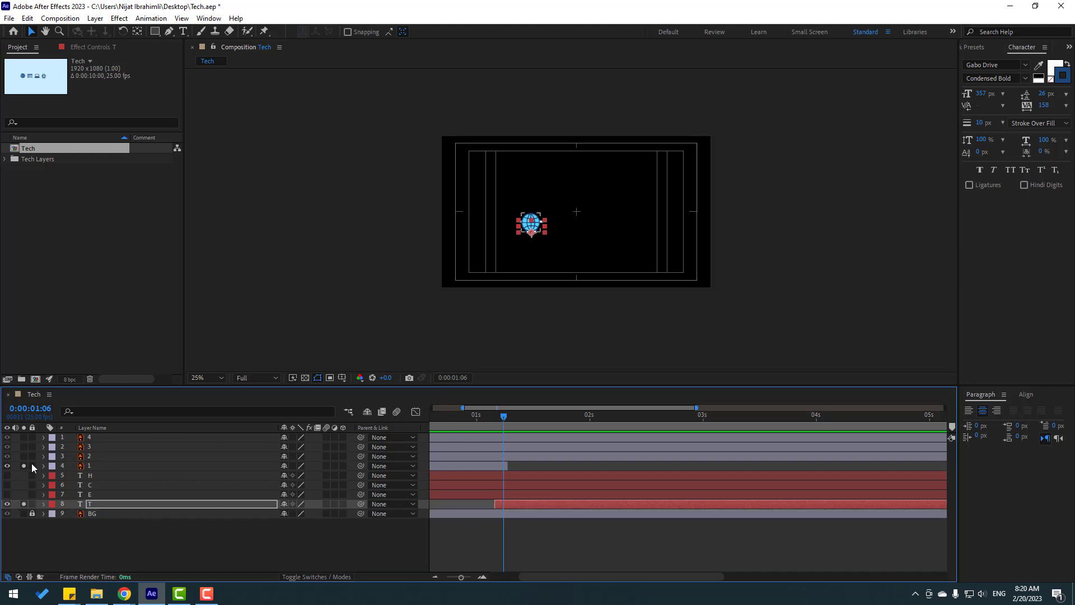
{"action": "left_click", "coordinate": [23, 504]}
At 0:00:00:00, reveal the keyframes of the H, C and E layers and remove their Scale animation
{"action": "left_click", "coordinate": [28, 495]}
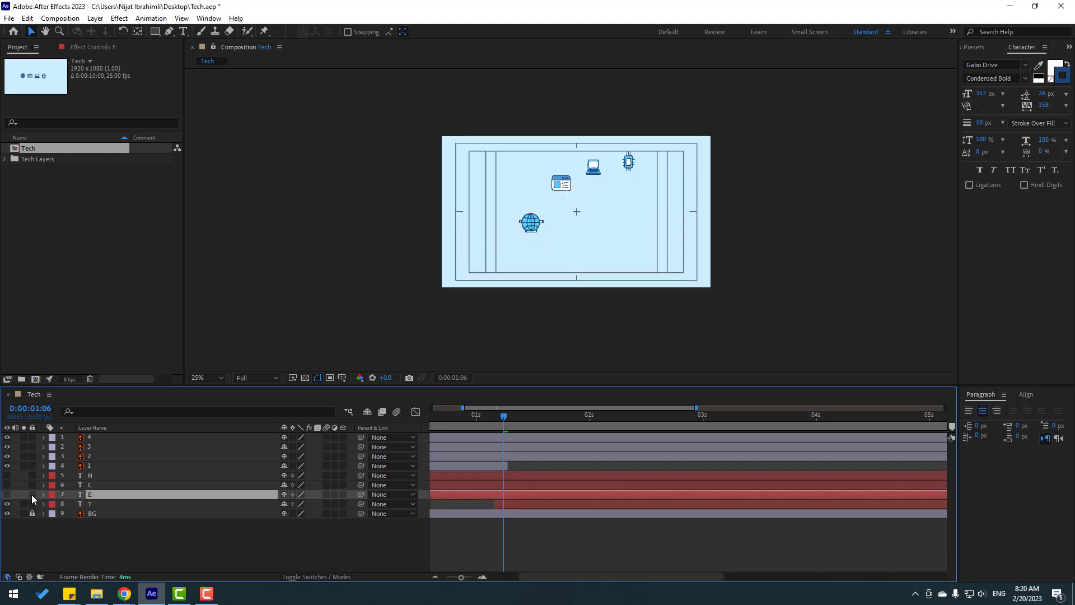
{"action": "left_click_drag", "start_coordinate": [504, 537], "coordinate": [644, 538]}
{"action": "left_click_drag", "start_coordinate": [591, 423], "coordinate": [410, 426]}
{"action": "left_click", "coordinate": [91, 476], "text": "shift"}
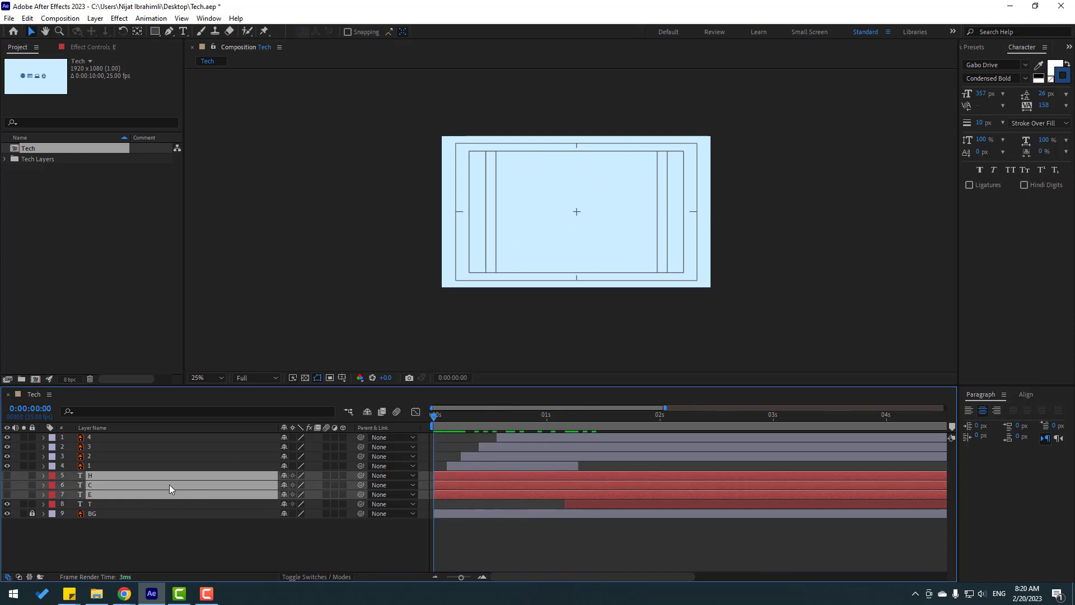
{"action": "key", "text": "u"}
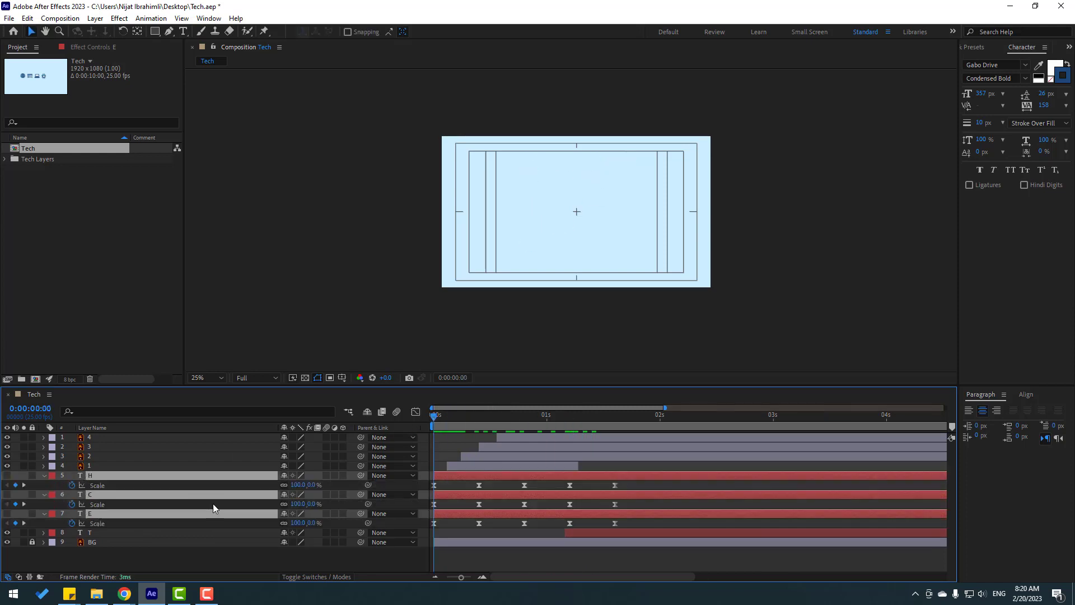
{"action": "left_click", "coordinate": [72, 485]}
{"action": "left_click", "coordinate": [71, 504]}
{"action": "left_click", "coordinate": [72, 523]}
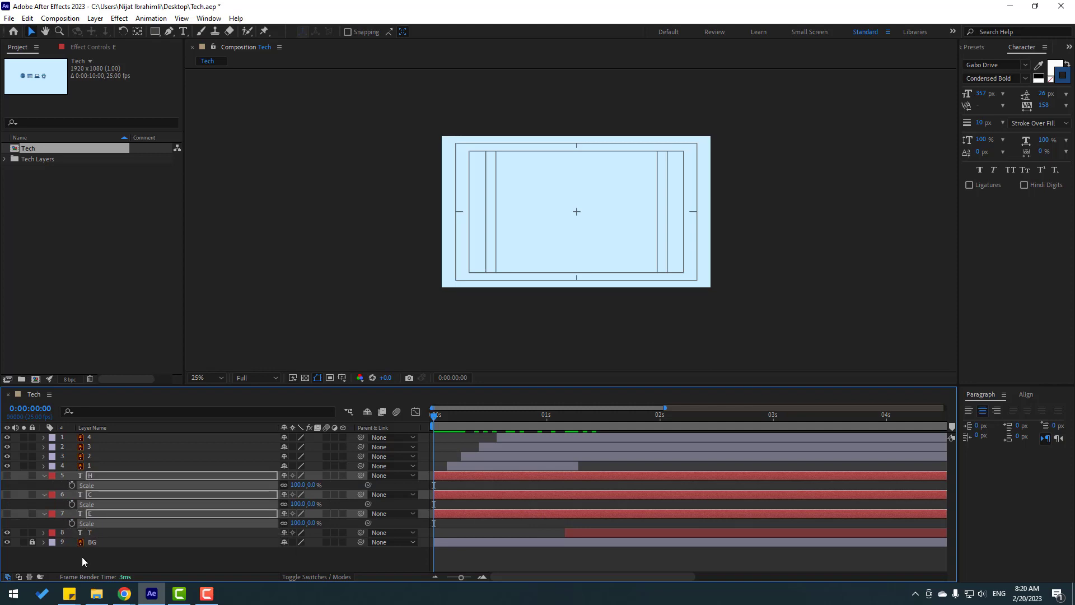
Paste the T's Scale keyframes onto the H, C and E layers and collapse their properties
{"action": "key", "text": "ctrl+v"}
{"action": "mouse_move", "coordinate": [442, 418]}
{"action": "left_mouse_down"}
{"action": "mouse_move", "coordinate": [542, 425]}
{"action": "mouse_move", "coordinate": [431, 425]}
{"action": "left_mouse_up"}
{"action": "left_click", "coordinate": [44, 476]}
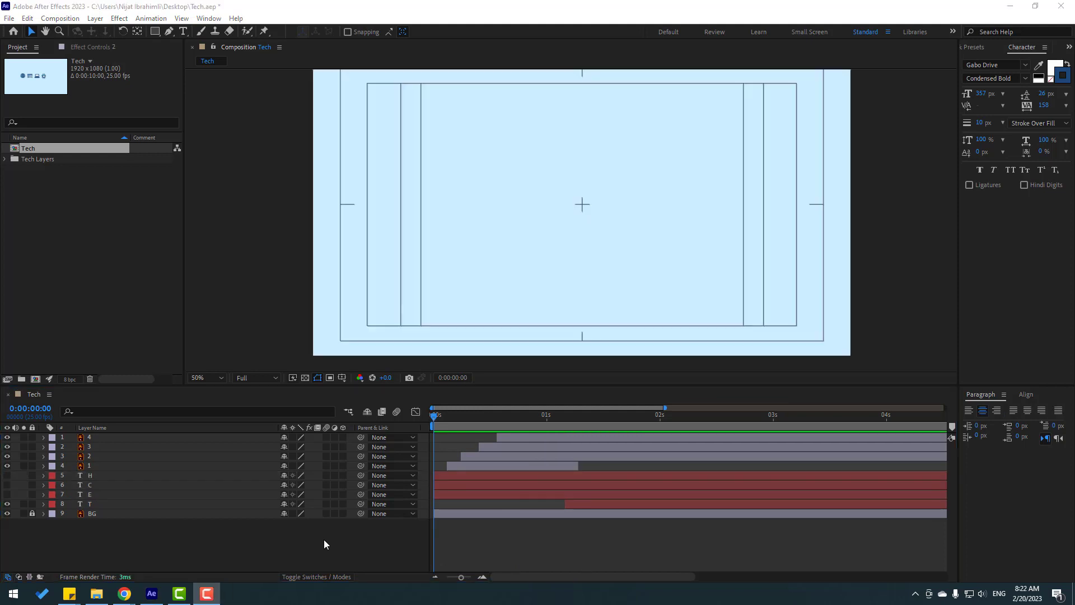
Make the E layer visible and move it so it starts at about 0:00:01:06, as the browser icon falls
{"action": "left_click", "coordinate": [446, 429]}
{"action": "key", "text": "space"}
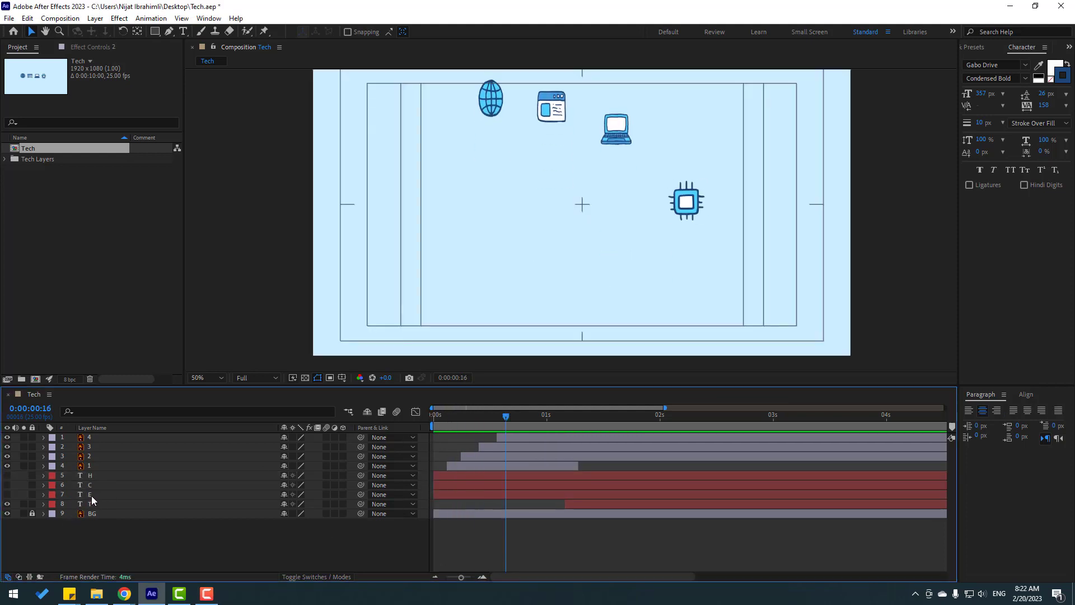
{"action": "left_click", "coordinate": [92, 495]}
{"action": "left_click", "coordinate": [7, 495]}
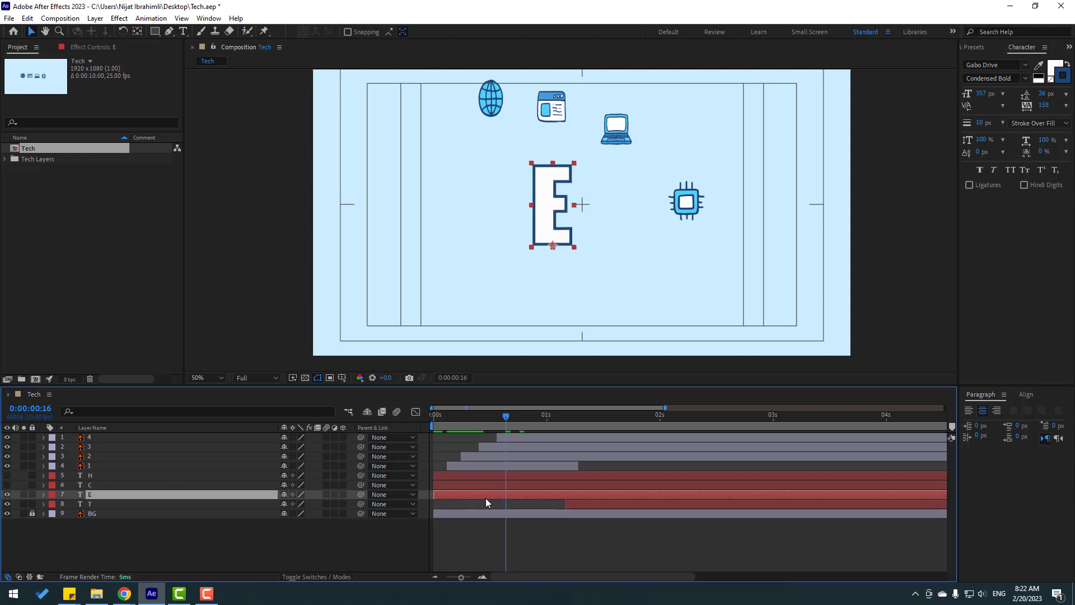
{"action": "left_click_drag", "start_coordinate": [455, 494], "coordinate": [604, 491]}
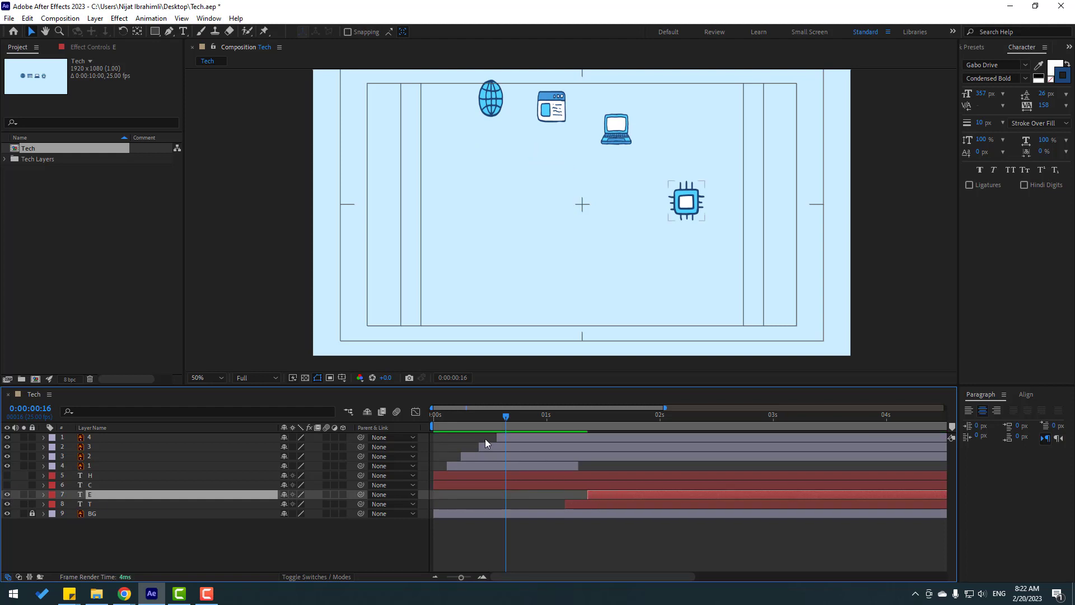
{"action": "left_click", "coordinate": [461, 426]}
{"action": "left_click_drag", "start_coordinate": [452, 425], "coordinate": [571, 422]}
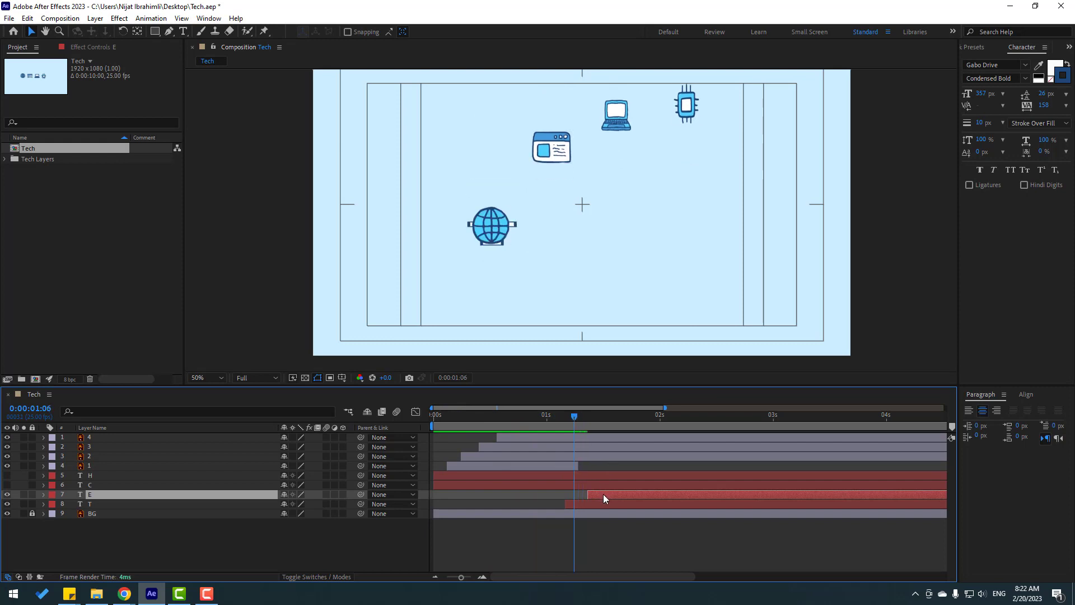
{"action": "left_click_drag", "start_coordinate": [565, 414], "coordinate": [588, 422]}
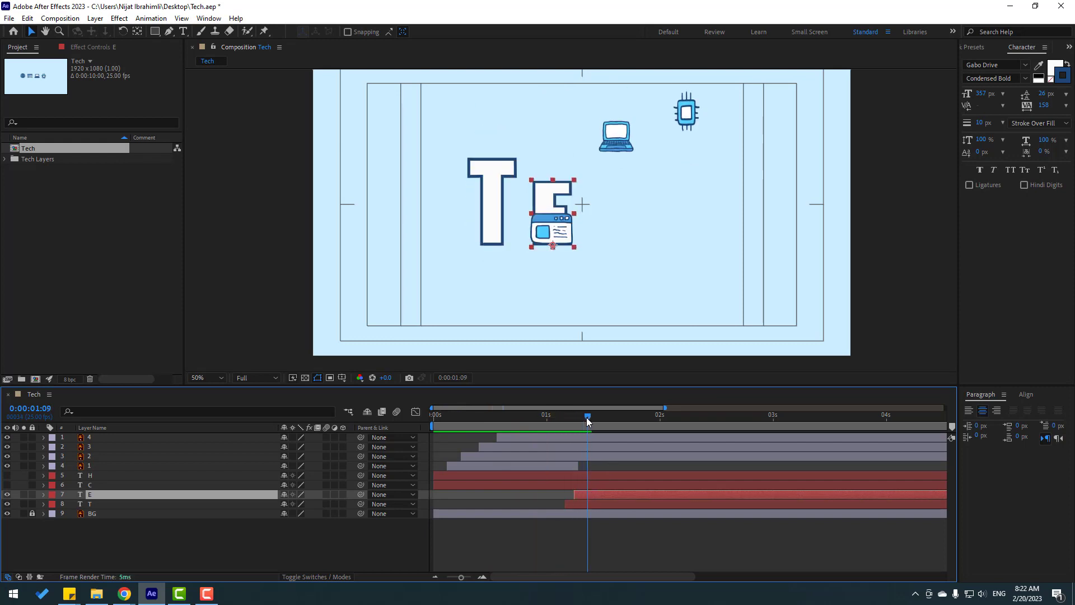
Split the browser icon layer 2 at 0:00:01:09 and delete the part after the cut
{"action": "left_click", "coordinate": [95, 456]}
{"action": "left_click", "coordinate": [29, 18]}
{"action": "left_click", "coordinate": [70, 173]}
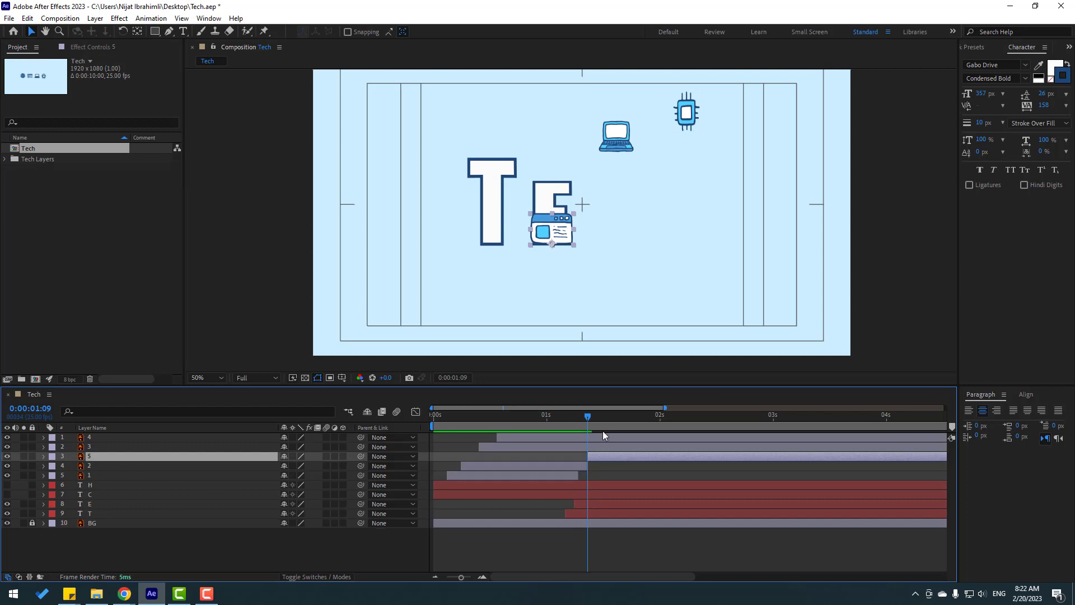
{"action": "key", "text": "Delete"}
Preview the transition from the falling browser icon to the rising E
{"action": "mouse_move", "coordinate": [588, 419]}
{"action": "left_mouse_down"}
{"action": "mouse_move", "coordinate": [533, 419]}
{"action": "mouse_move", "coordinate": [601, 419]}
{"action": "left_mouse_up"}
{"action": "key", "text": "space"}
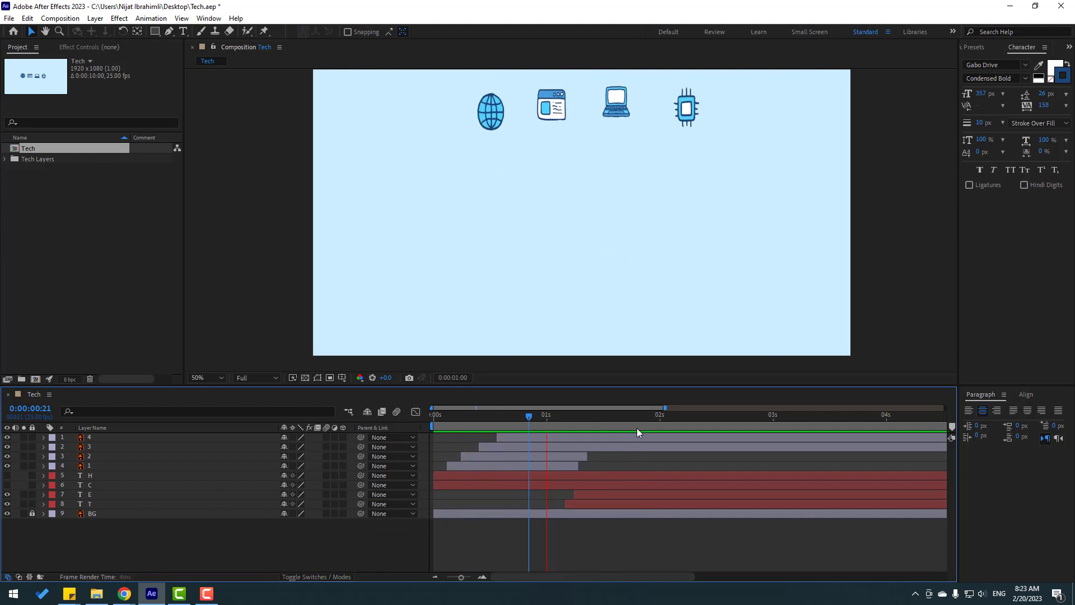
{"action": "key", "text": "apostrophe"}
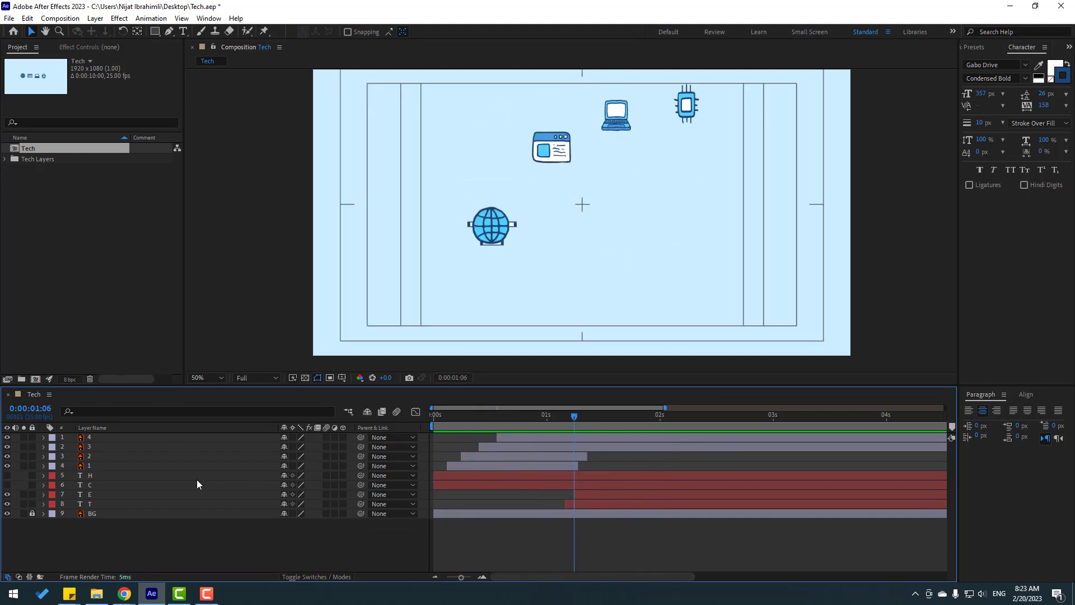
Make the C layer visible and move it so it starts at about 0:00:01:08, as the laptop icon falls
{"action": "left_click", "coordinate": [93, 485]}
{"action": "left_click", "coordinate": [7, 484]}
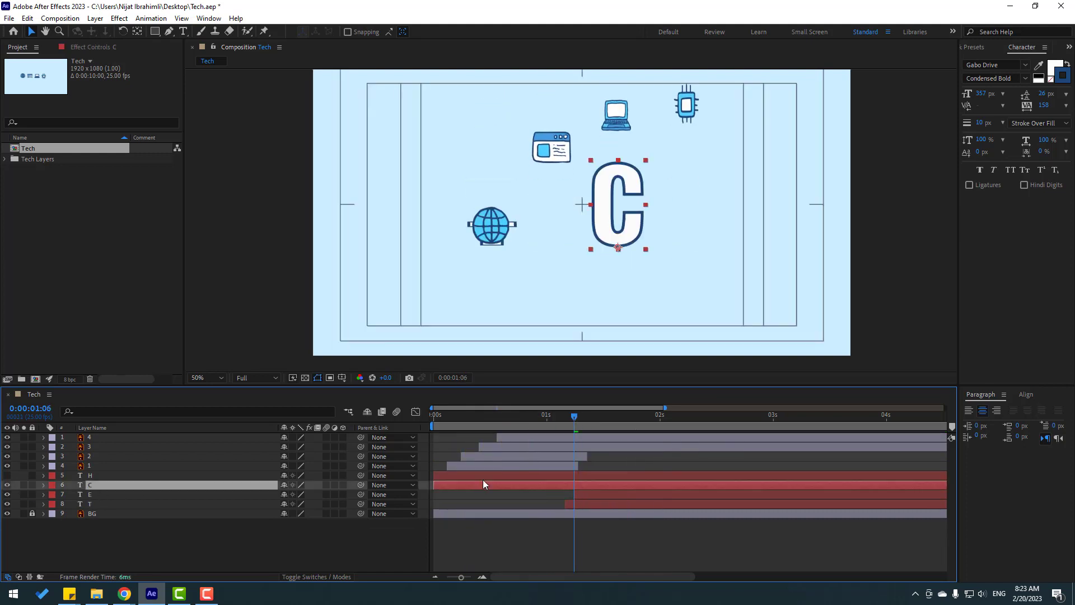
{"action": "left_click_drag", "start_coordinate": [456, 485], "coordinate": [598, 484]}
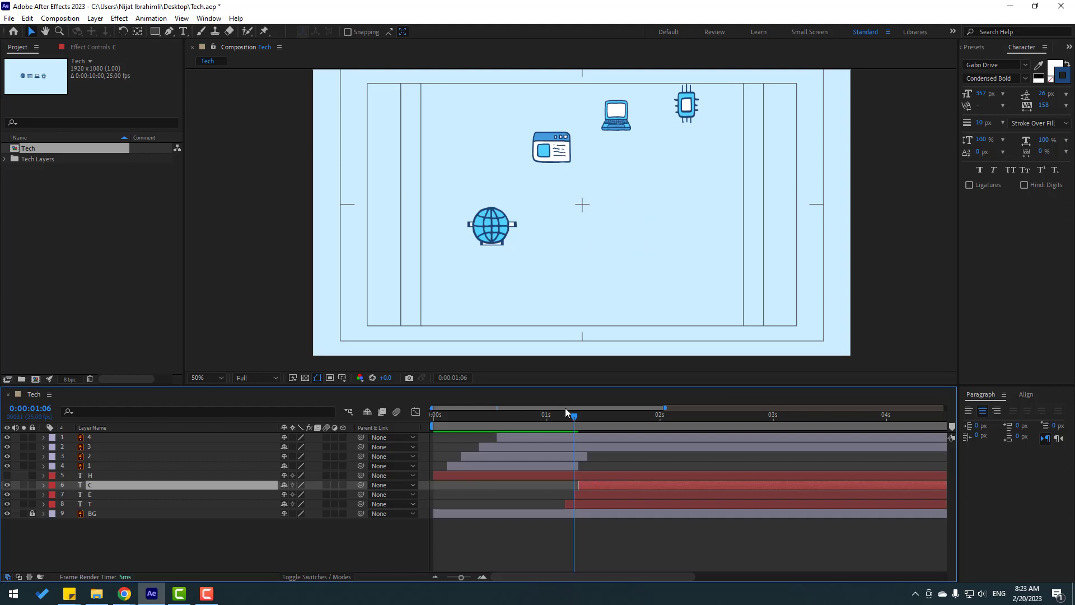
{"action": "left_click_drag", "start_coordinate": [575, 417], "coordinate": [592, 423]}
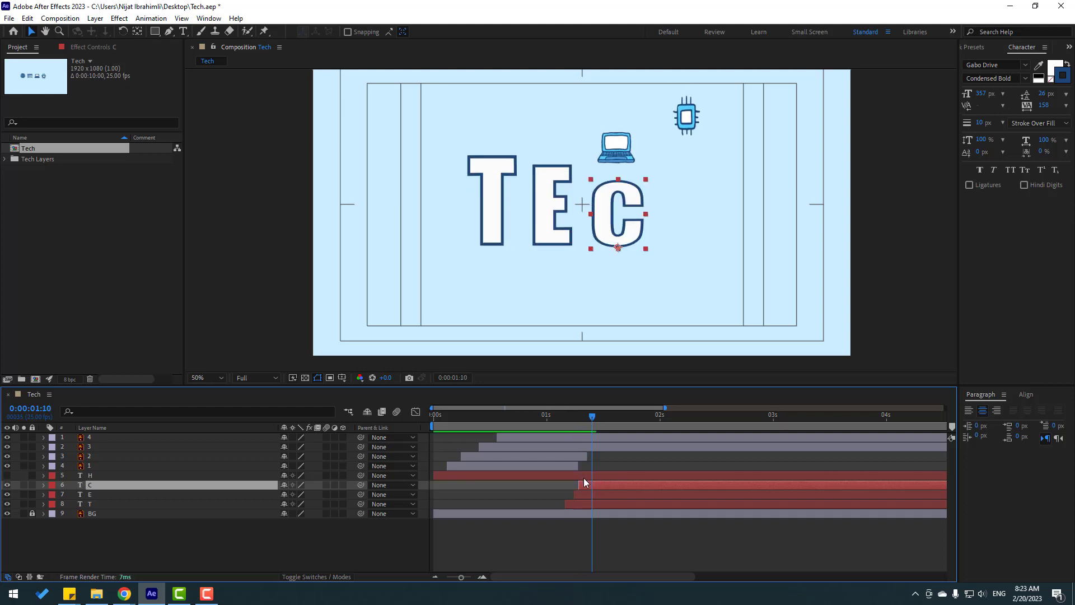
{"action": "left_click_drag", "start_coordinate": [596, 487], "coordinate": [601, 484]}
{"action": "left_click_drag", "start_coordinate": [553, 412], "coordinate": [601, 421]}
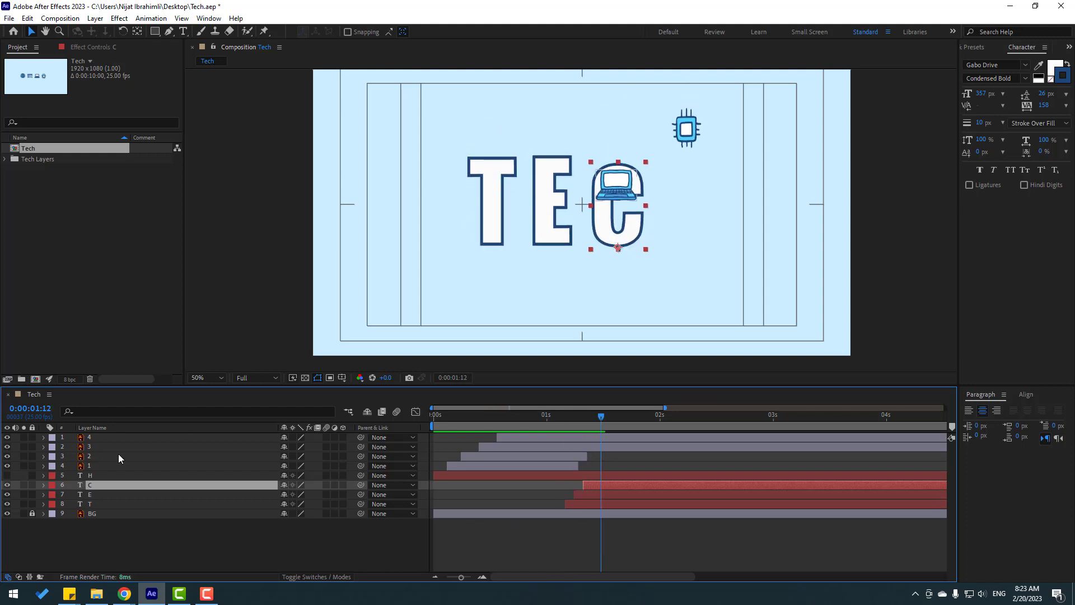
Split the laptop icon layer 3 at 0:00:01:12 and delete the part after the cut
{"action": "left_click", "coordinate": [93, 448]}
{"action": "left_click", "coordinate": [27, 18]}
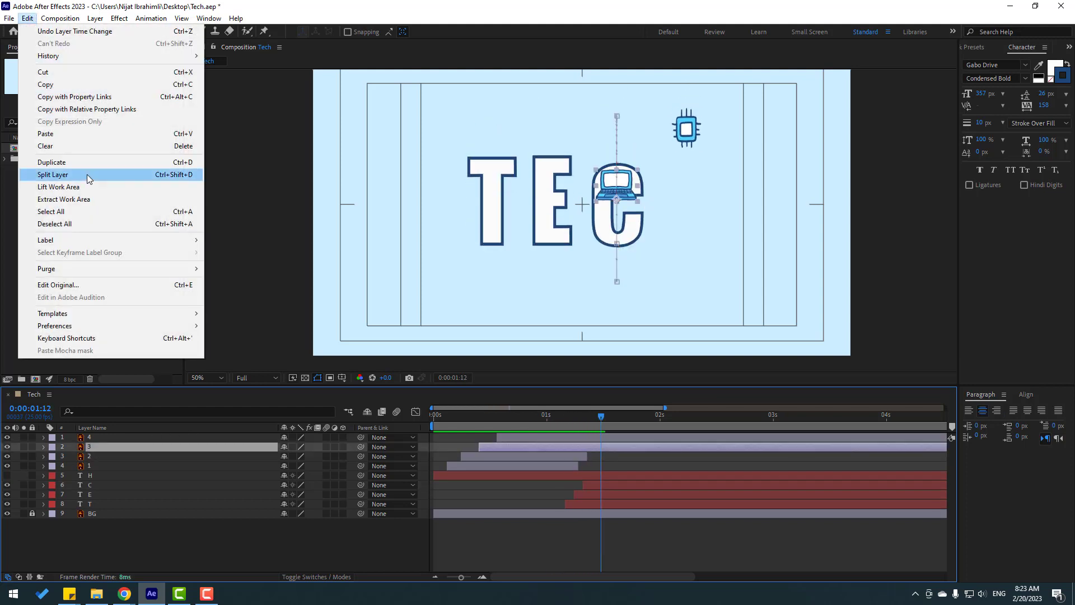
{"action": "left_click", "coordinate": [90, 177]}
{"action": "key", "text": "Delete"}
Preview the transition from the falling laptop icon to the rising C
{"action": "left_click_drag", "start_coordinate": [554, 415], "coordinate": [597, 415]}
{"action": "key", "text": "space"}
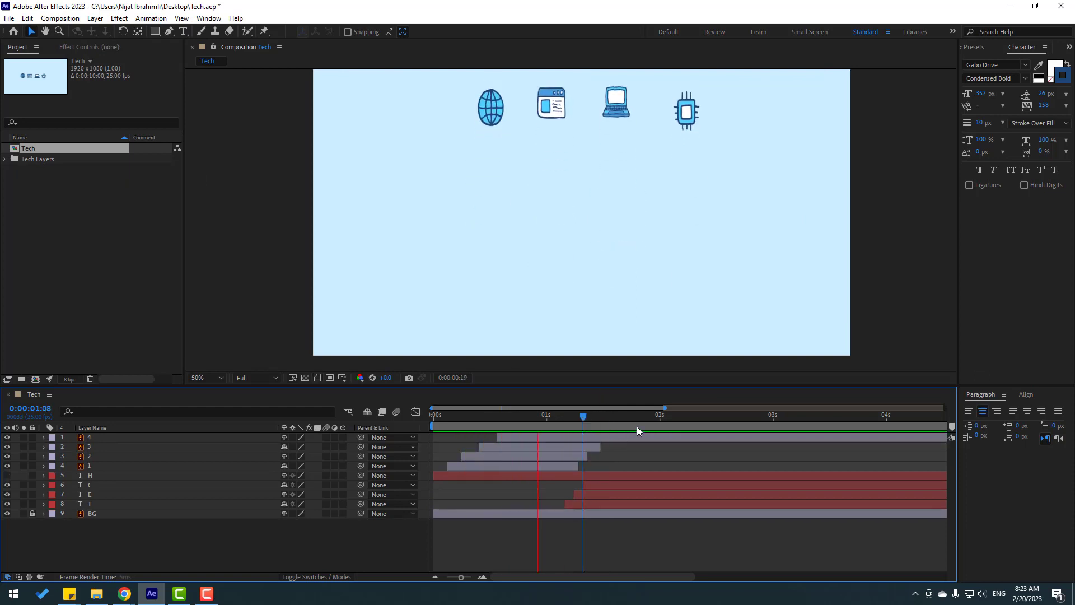
{"action": "left_click_drag", "start_coordinate": [583, 416], "coordinate": [606, 414]}
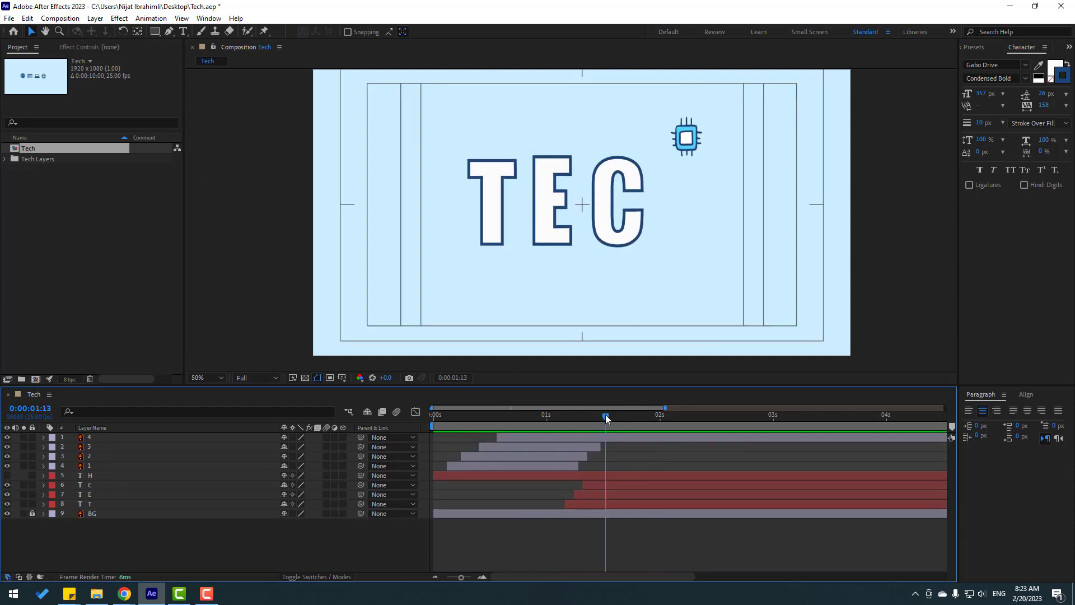
{"action": "key", "text": "space"}
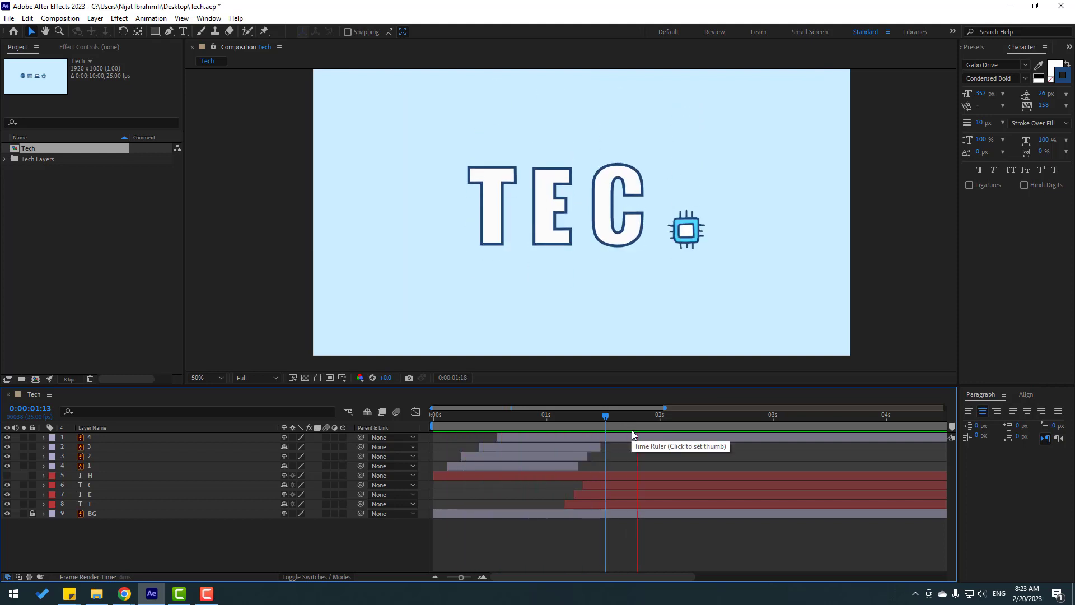
{"action": "key", "text": "space"}
Move the C layer one frame later so it starts at about 0:00:01:09, and preview the timing
{"action": "left_click", "coordinate": [594, 484]}
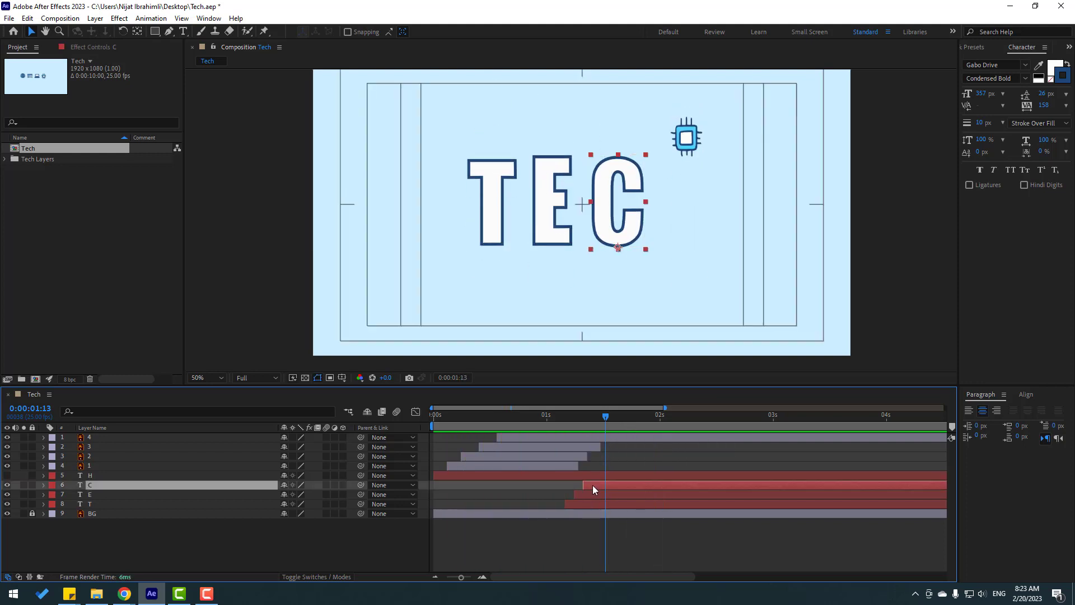
{"action": "key", "text": "alt+Page_Down"}
{"action": "key", "text": "space"}
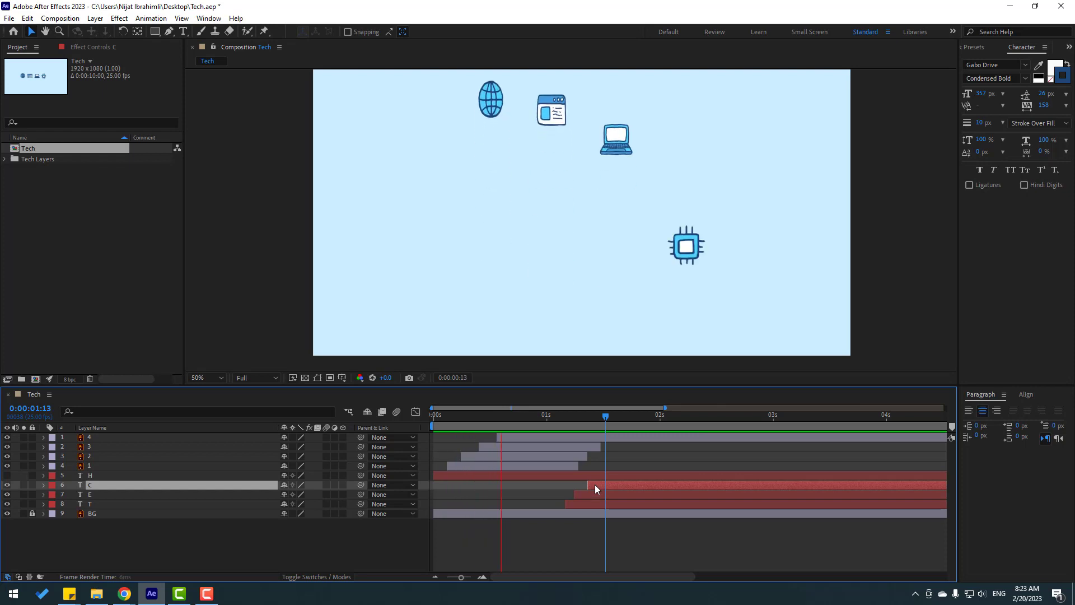
{"action": "left_click", "coordinate": [562, 416]}
{"action": "key", "text": "space"}
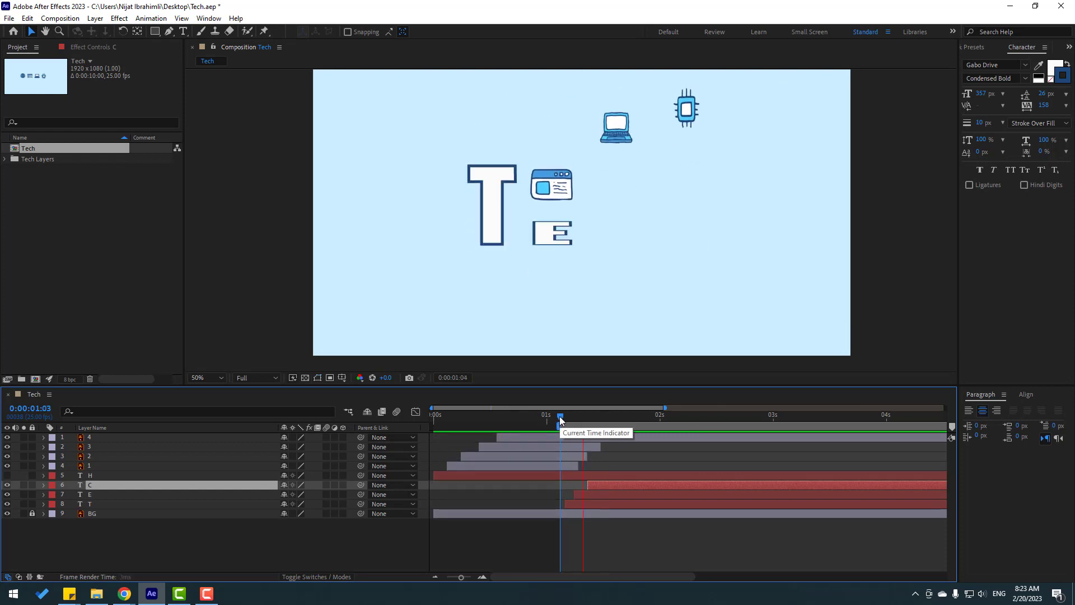
Make the H layer visible and move it so it starts at about 0:00:01:13, as the chip icon falls
{"action": "key", "text": "space"}
{"action": "key", "text": "apostrophe"}
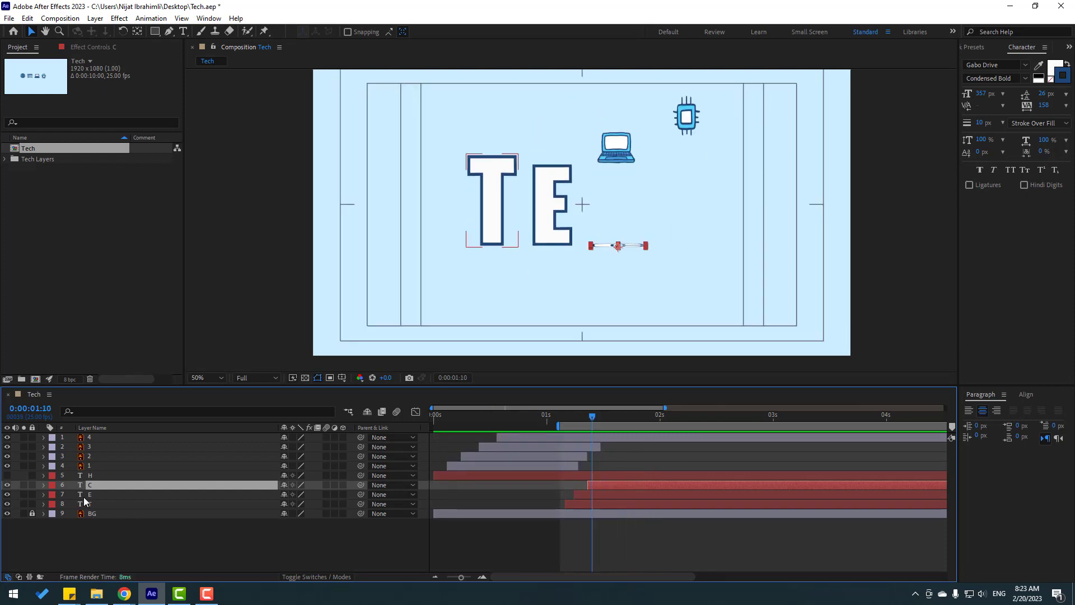
{"action": "left_click", "coordinate": [92, 476]}
{"action": "left_click", "coordinate": [7, 475]}
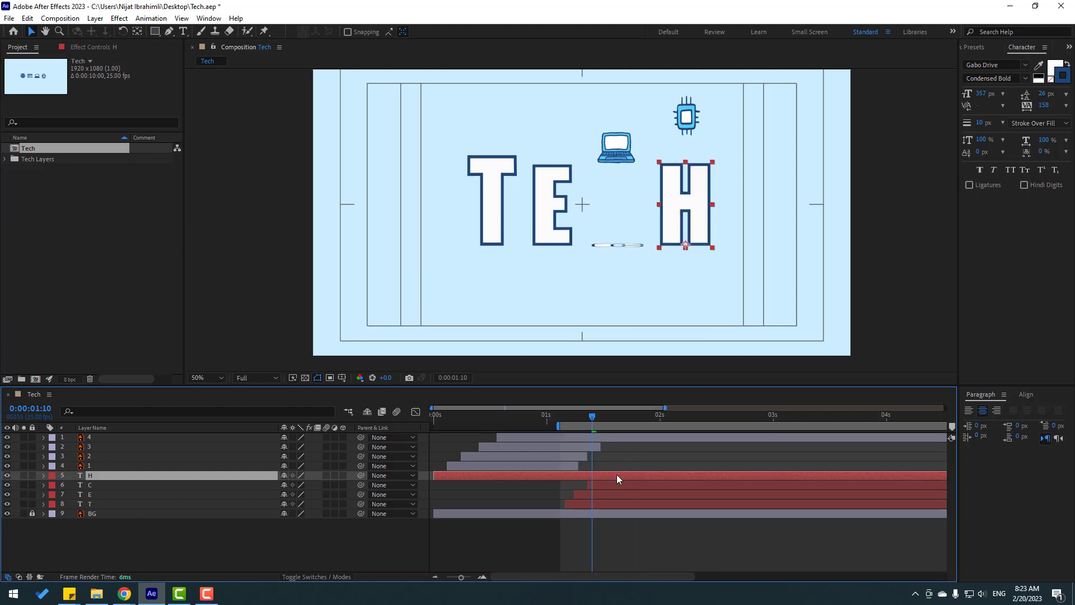
{"action": "left_click_drag", "start_coordinate": [456, 479], "coordinate": [603, 482]}
{"action": "key", "text": "space"}
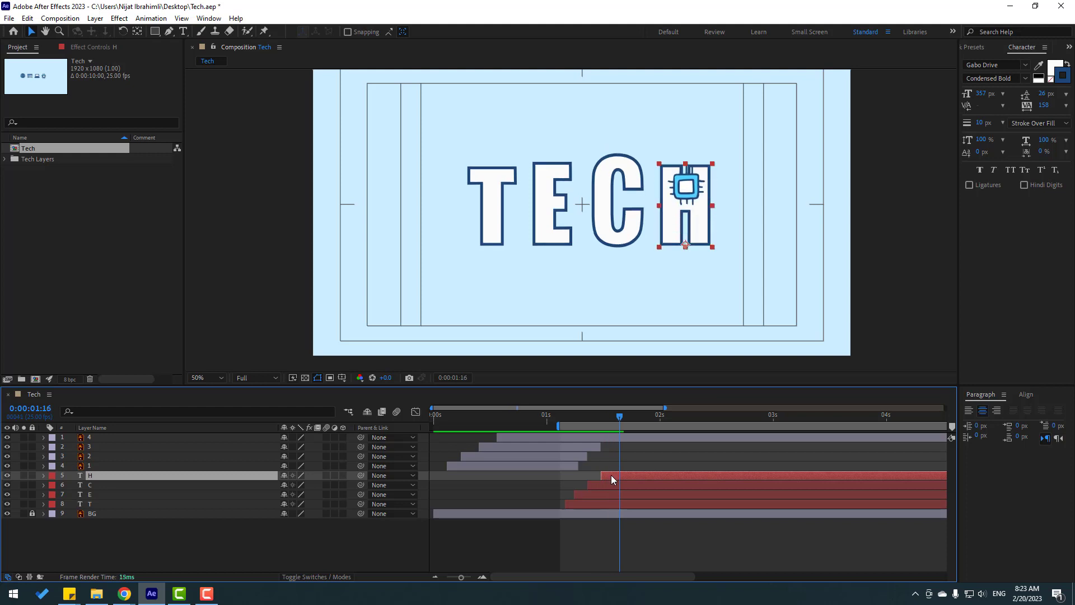
{"action": "left_click_drag", "start_coordinate": [611, 475], "coordinate": [613, 474]}
Split the chip icon layer 4 at 0:00:01:16 and delete the part after the cut
{"action": "left_click", "coordinate": [91, 437]}
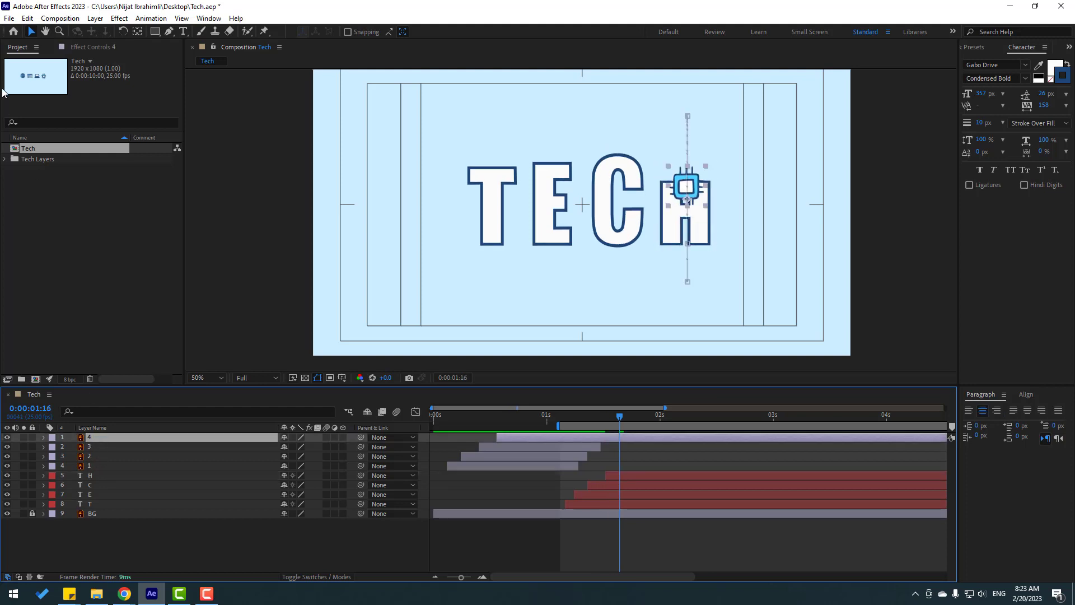
{"action": "left_click", "coordinate": [26, 18]}
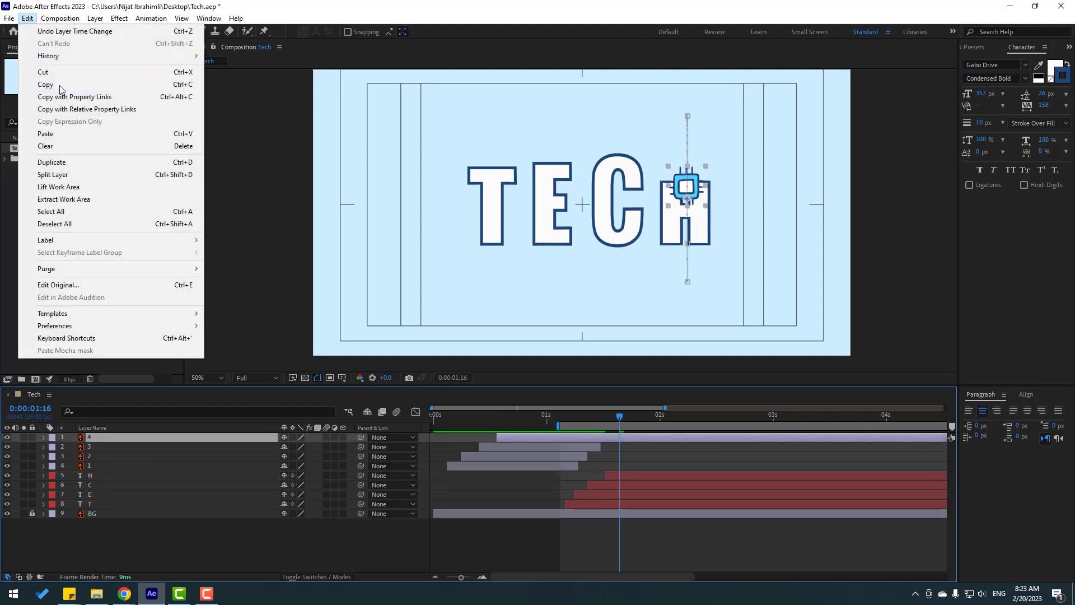
{"action": "left_click", "coordinate": [75, 174]}
{"action": "key", "text": "Delete"}
Preview the complete animation from the jumping icons to the finished TECH title
{"action": "left_click_drag", "start_coordinate": [576, 417], "coordinate": [615, 416]}
{"action": "key", "text": "space"}
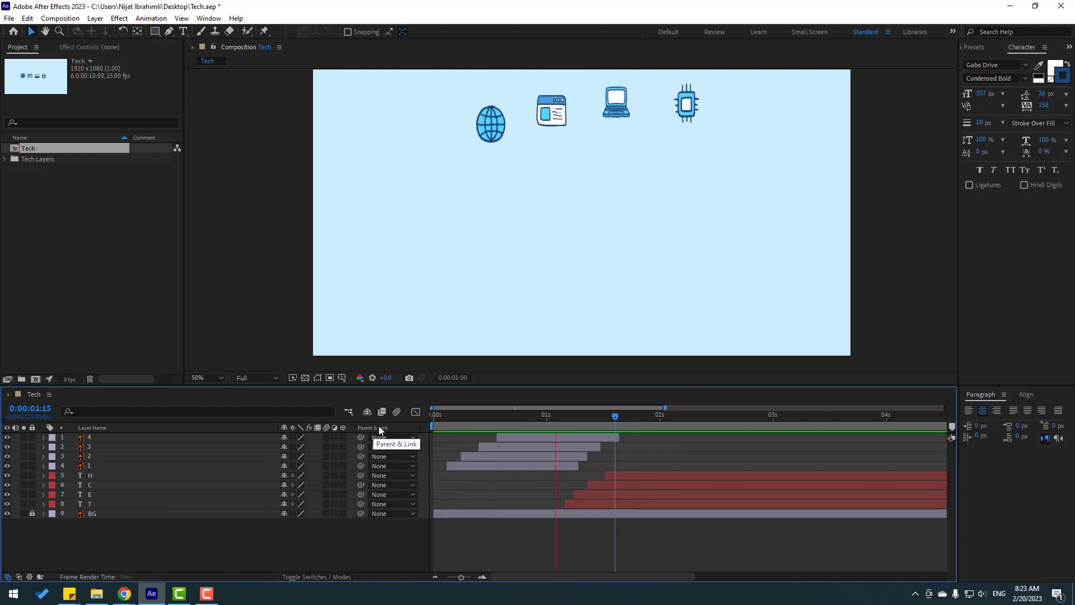
{"action": "key", "text": "comma"}
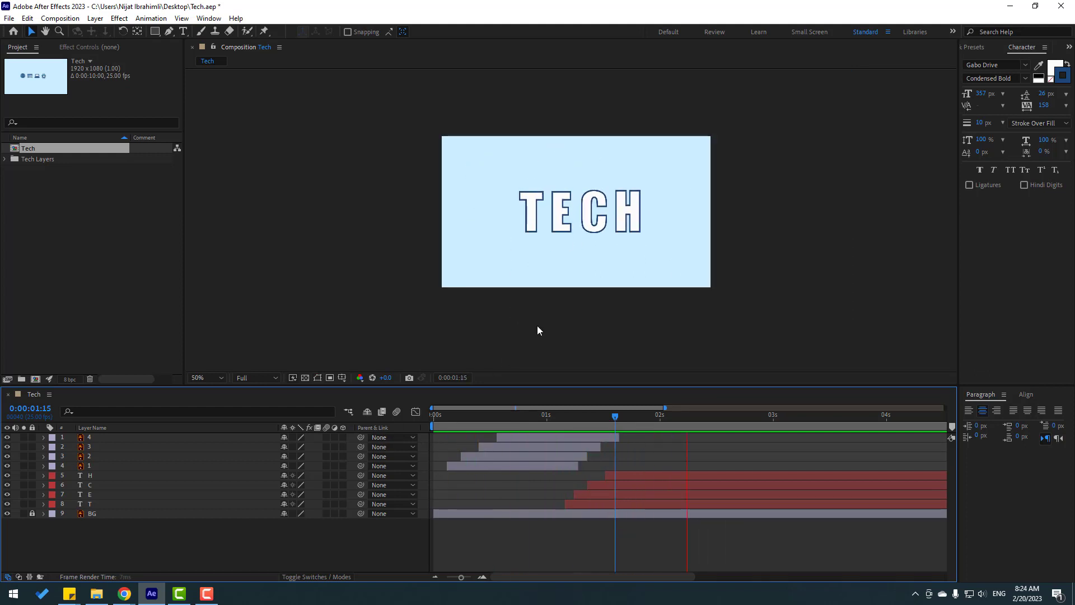
{"action": "scroll", "coordinate": [519, 310], "scroll_direction": "up", "scroll_amount": 2}
{"action": "key", "text": "space"}
Show the full timeline duration, set the current time to 0:00:02:02 and open Animation Composer 3
{"action": "left_click", "coordinate": [629, 416]}
{"action": "key", "text": "minus"}
{"action": "key", "text": "minus"}
{"action": "left_click", "coordinate": [539, 420]}
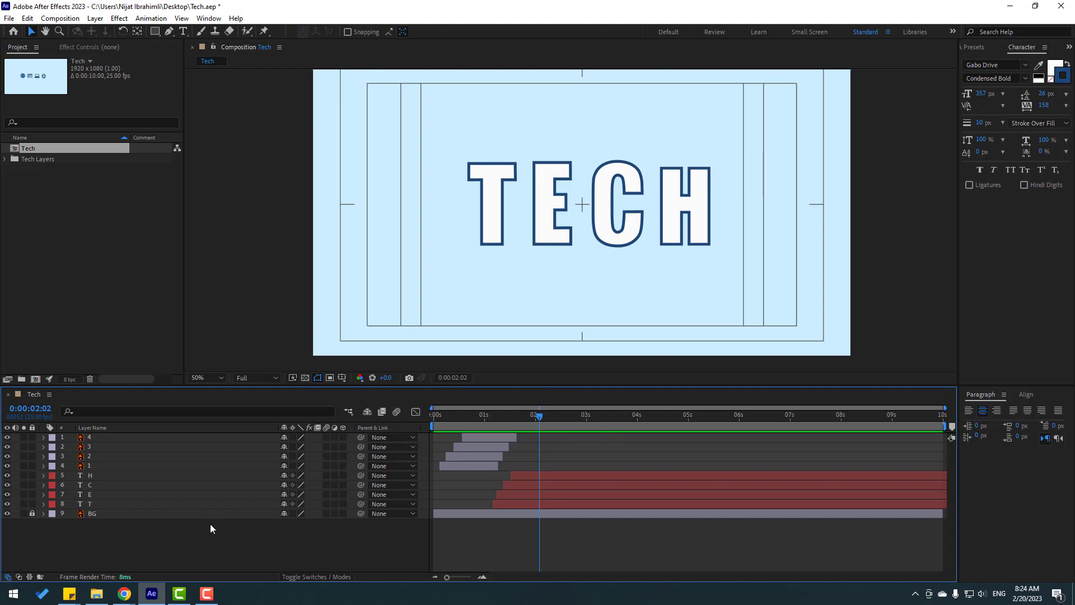
{"action": "left_click", "coordinate": [209, 17]}
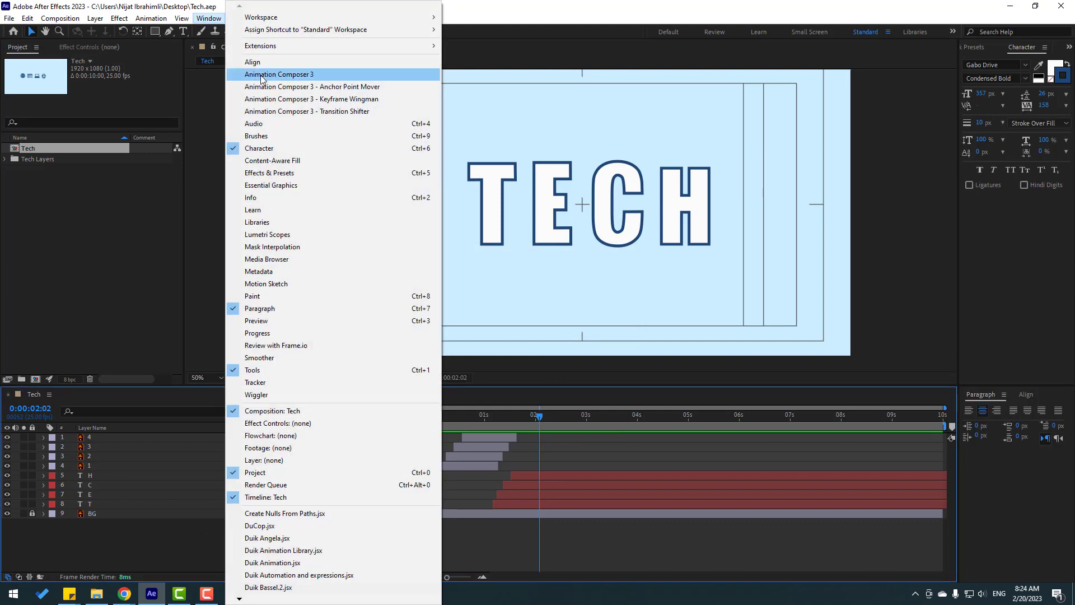
{"action": "left_click", "coordinate": [345, 75]}
{"action": "left_click_drag", "start_coordinate": [439, 229], "coordinate": [683, 217]}
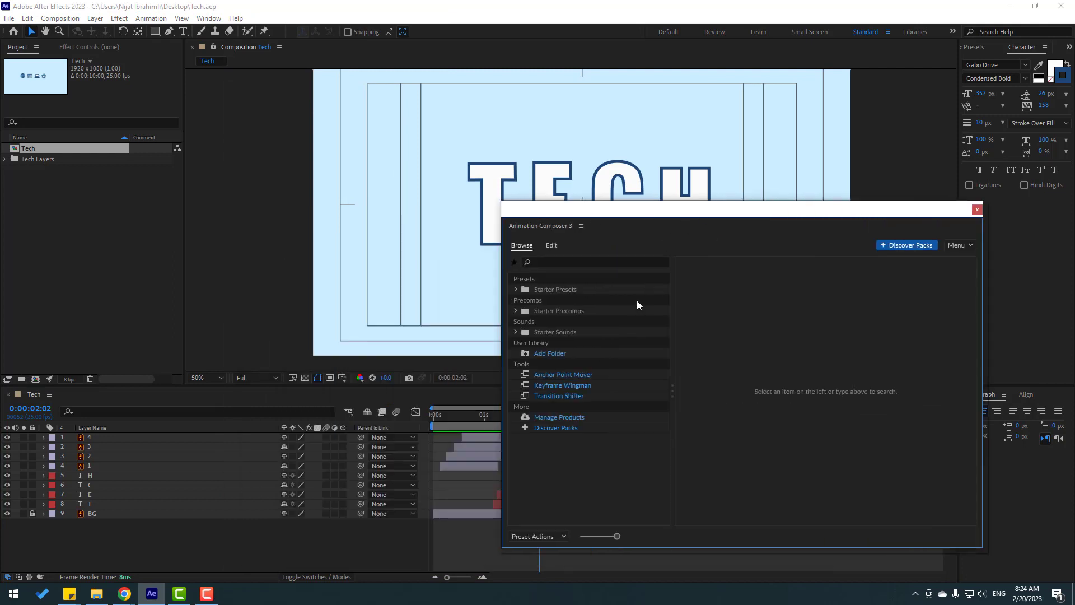
Add the Particle Fireworks precomp with sound from the Shape Elements of the Starter Precomps, and close Animation Composer
{"action": "left_click", "coordinate": [559, 311]}
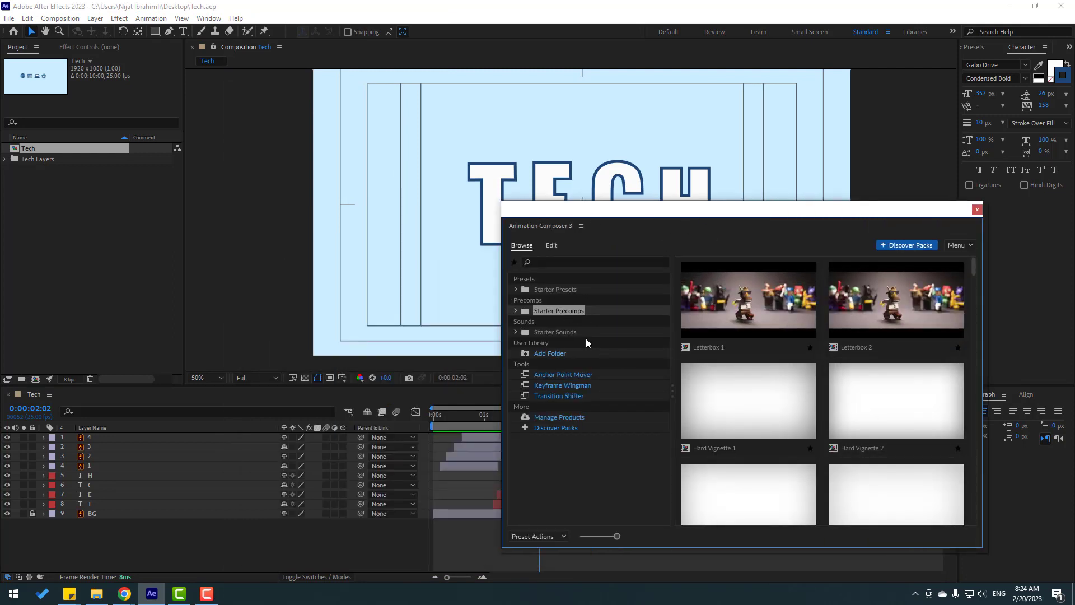
{"action": "scroll", "coordinate": [820, 357], "scroll_direction": "down", "scroll_amount": 3}
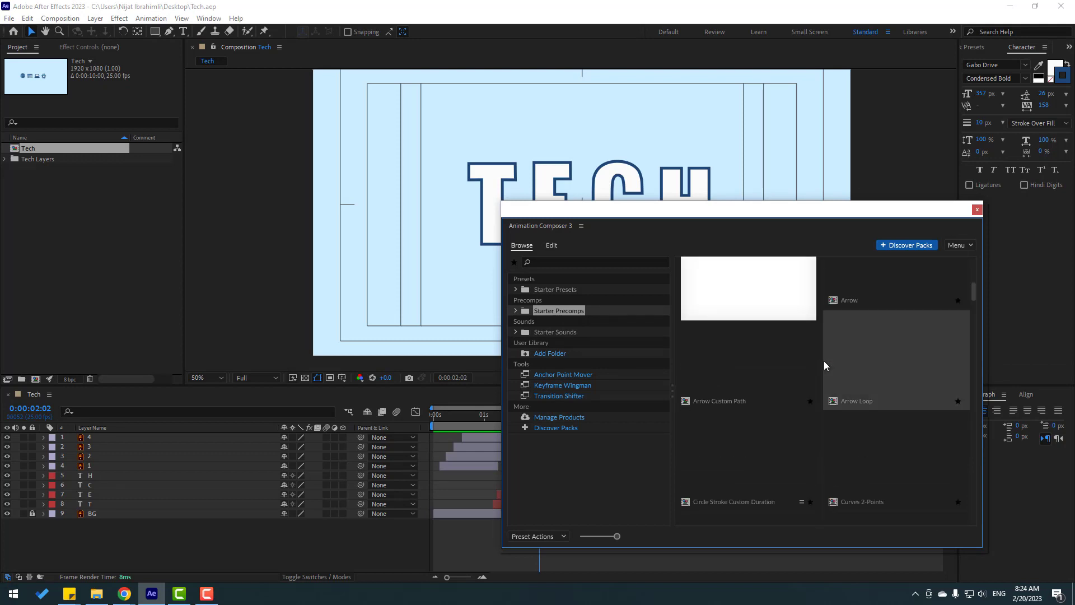
{"action": "left_click", "coordinate": [515, 311]}
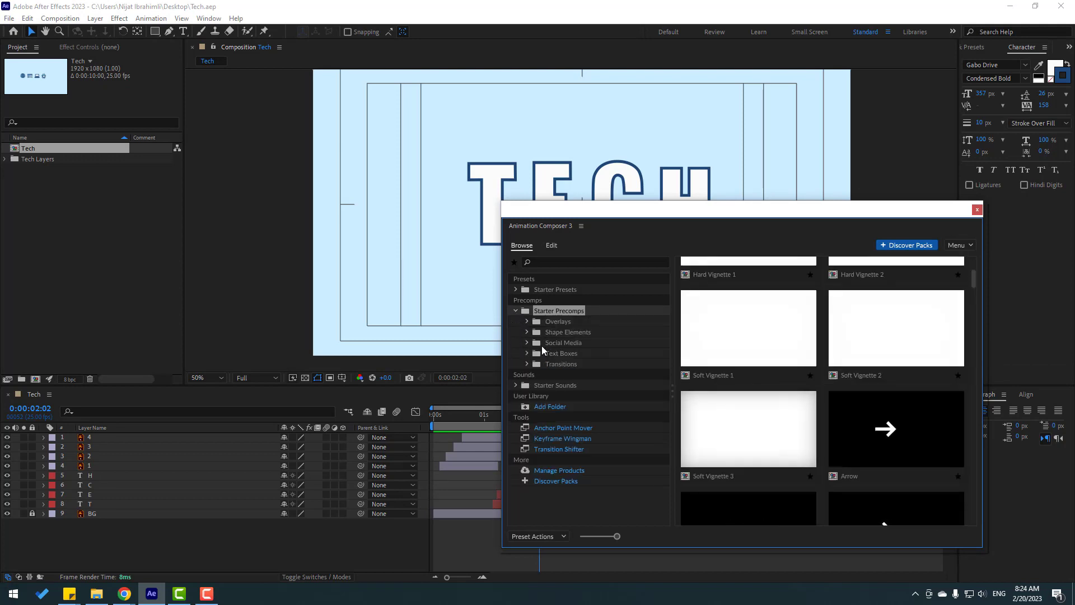
{"action": "left_click", "coordinate": [565, 333]}
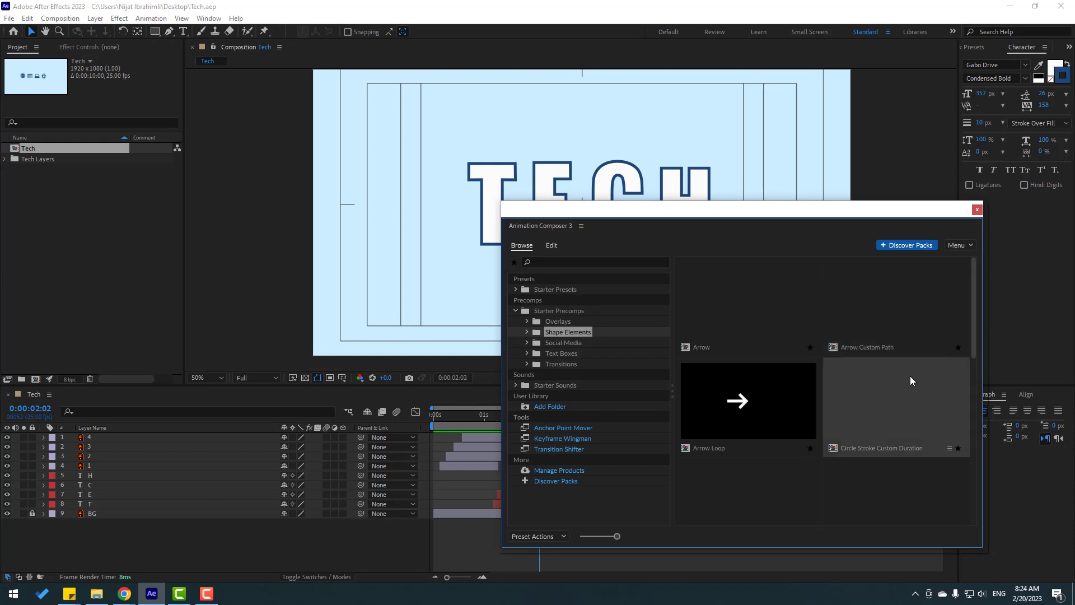
{"action": "scroll", "coordinate": [921, 378], "scroll_direction": "down", "scroll_amount": 5}
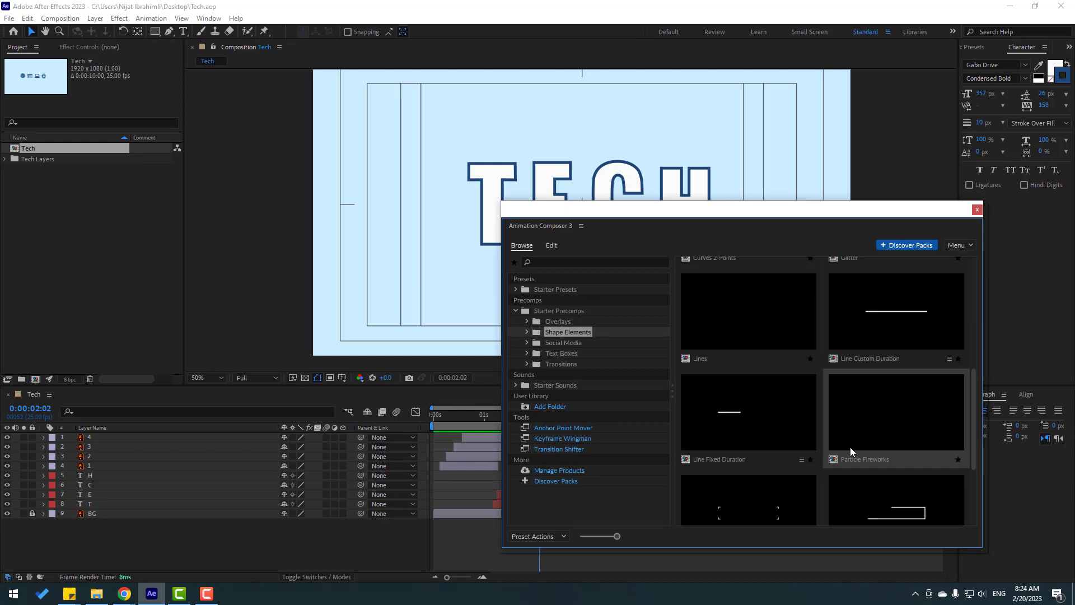
{"action": "left_click", "coordinate": [883, 421]}
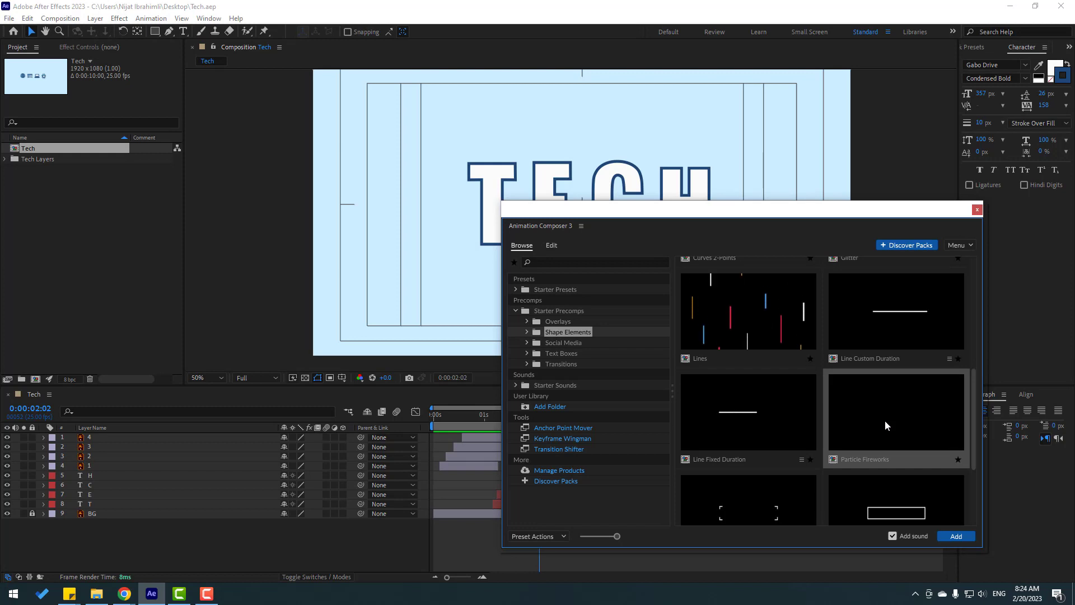
{"action": "left_click", "coordinate": [956, 537]}
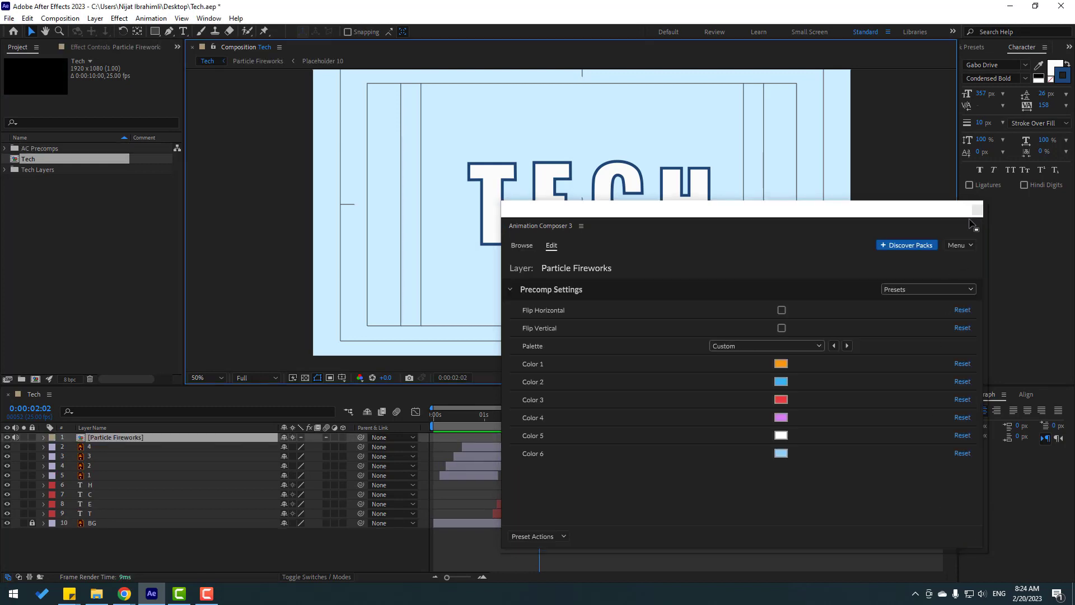
{"action": "left_click", "coordinate": [976, 209]}
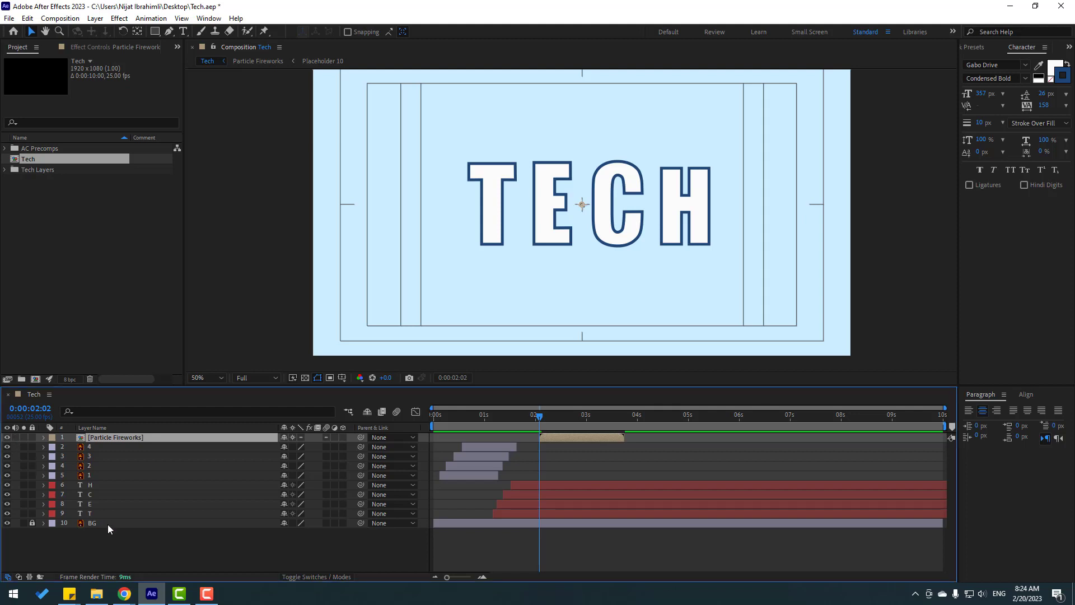
Move the Particle Fireworks layer so it starts at about 0:00:01:00 and place it over the globe icon
{"action": "left_click", "coordinate": [122, 535]}
{"action": "left_click", "coordinate": [102, 437]}
{"action": "left_click_drag", "start_coordinate": [448, 418], "coordinate": [496, 438]}
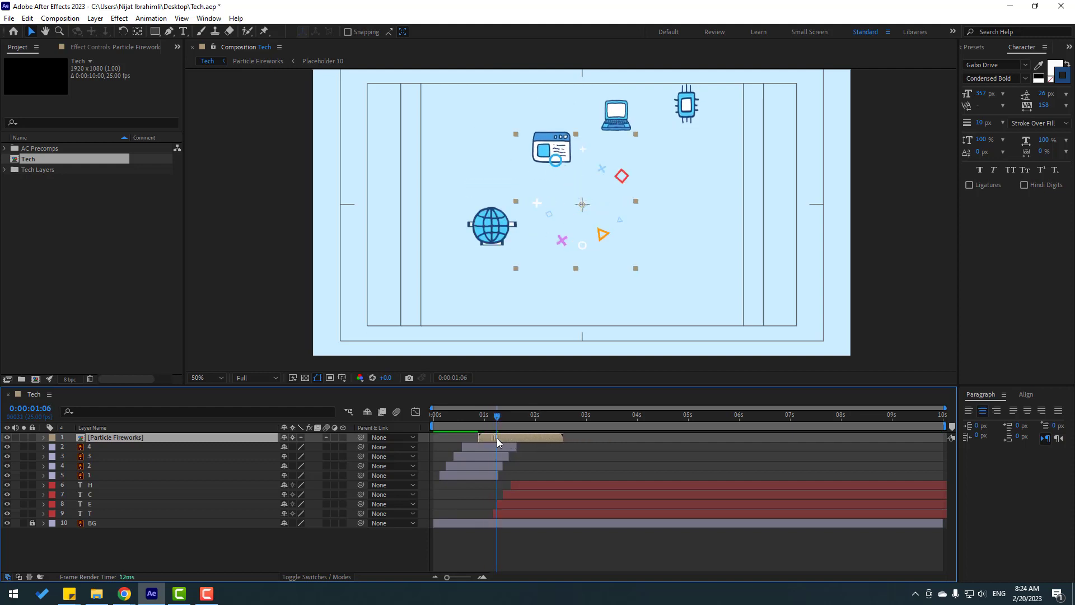
{"action": "left_click_drag", "start_coordinate": [589, 227], "coordinate": [500, 249]}
{"action": "key", "text": "period"}
{"action": "left_click_drag", "start_coordinate": [302, 236], "coordinate": [391, 246]}
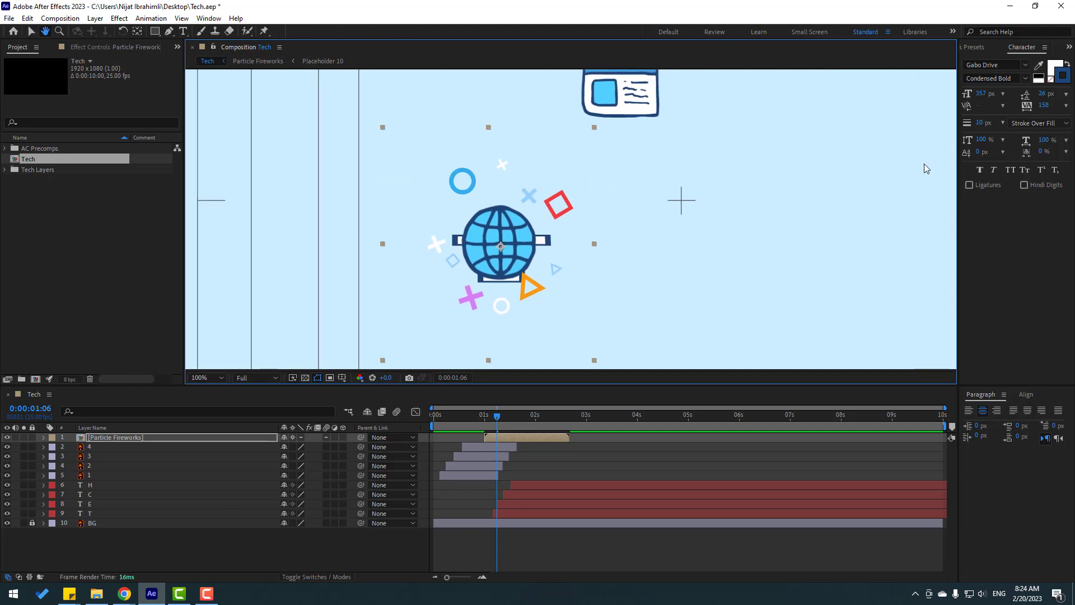
Apply the Fill effect to the Particle Fireworks layer and set its color to the globe icon's light blue
{"action": "left_click", "coordinate": [980, 48]}
{"action": "left_click", "coordinate": [994, 61]}
{"action": "type", "text": "fill"}
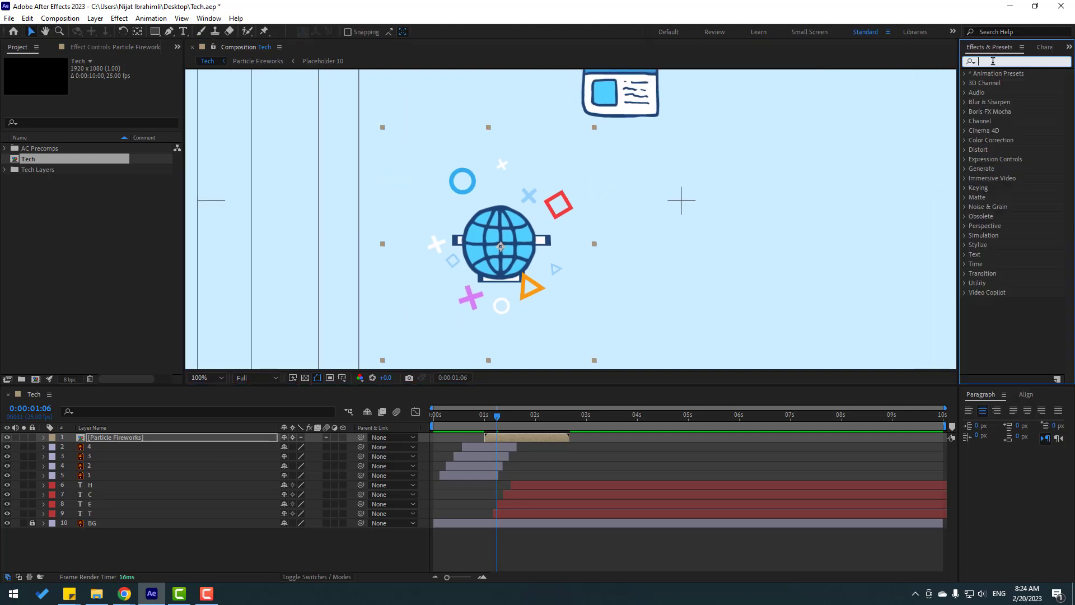
{"action": "left_click_drag", "start_coordinate": [1003, 131], "coordinate": [343, 429]}
{"action": "left_click_drag", "start_coordinate": [131, 432], "coordinate": [118, 438]}
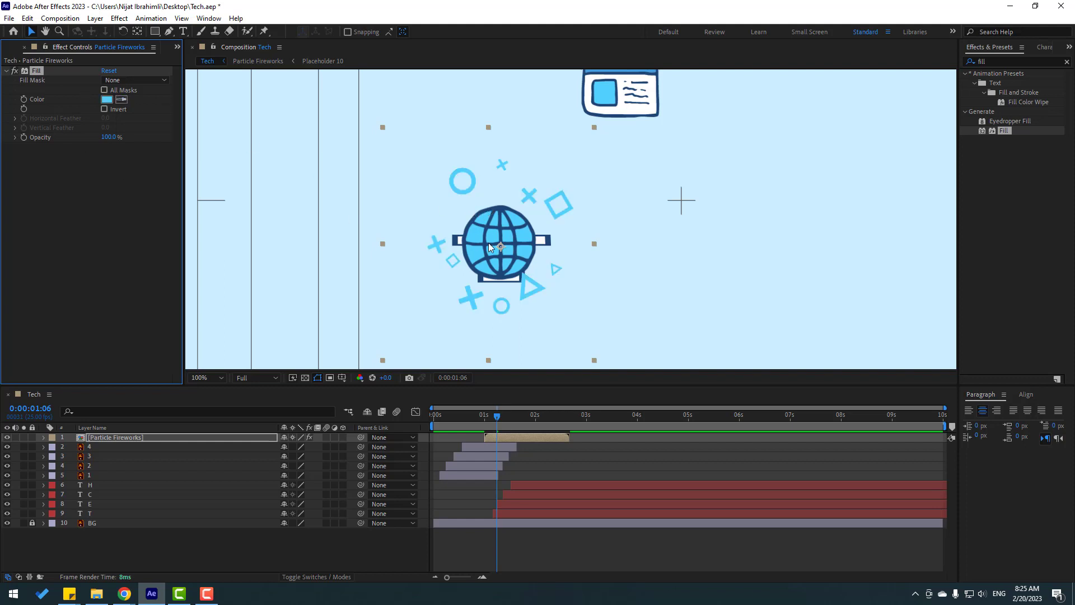
{"action": "scroll", "coordinate": [488, 243], "scroll_direction": "down", "scroll_amount": 1}
{"action": "scroll", "coordinate": [487, 245], "scroll_direction": "up", "scroll_amount": 1}
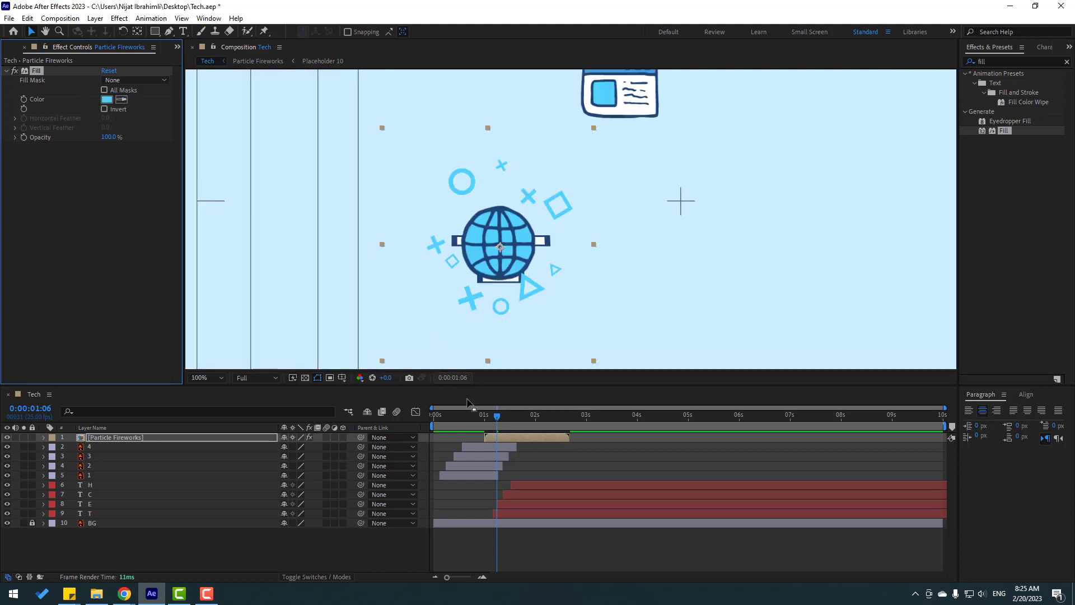
Move the Particle Fireworks layer to start at about 0:00:01:05, raise it to the middle of the T, and preview the burst
{"action": "left_click_drag", "start_coordinate": [460, 418], "coordinate": [505, 435]}
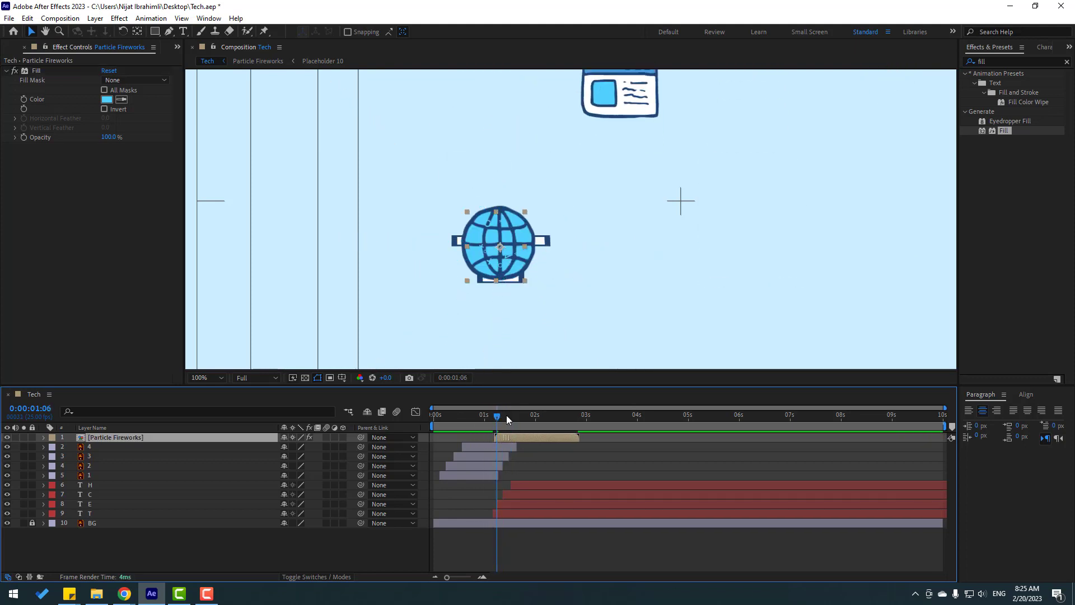
{"action": "scroll", "coordinate": [510, 306], "scroll_direction": "down", "scroll_amount": 4}
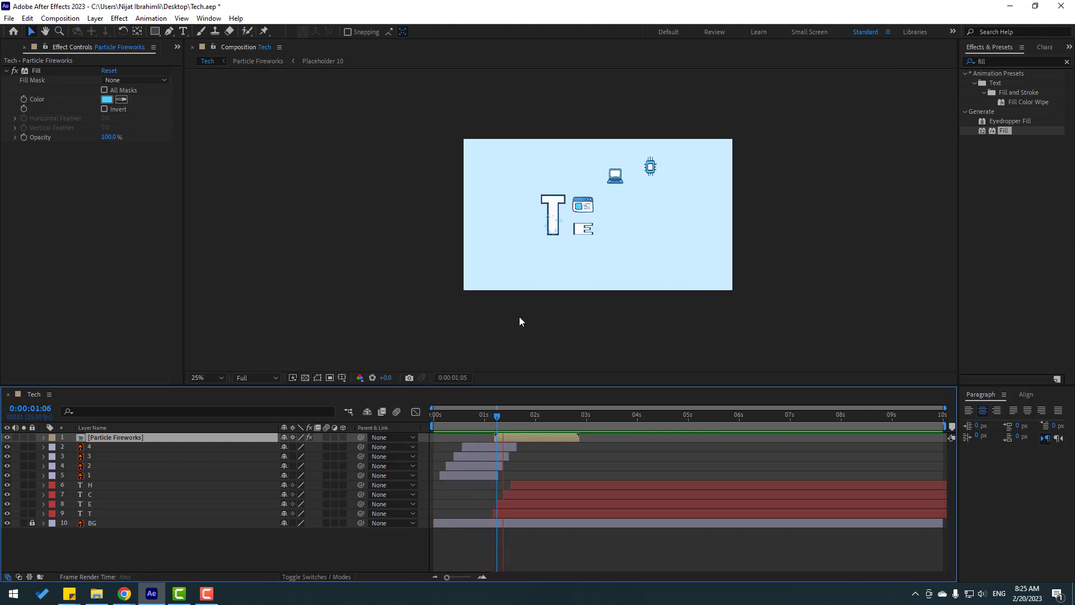
{"action": "scroll", "coordinate": [577, 302], "scroll_direction": "up", "scroll_amount": 2}
{"action": "left_click_drag", "start_coordinate": [476, 416], "coordinate": [502, 417]}
{"action": "left_click", "coordinate": [536, 242]}
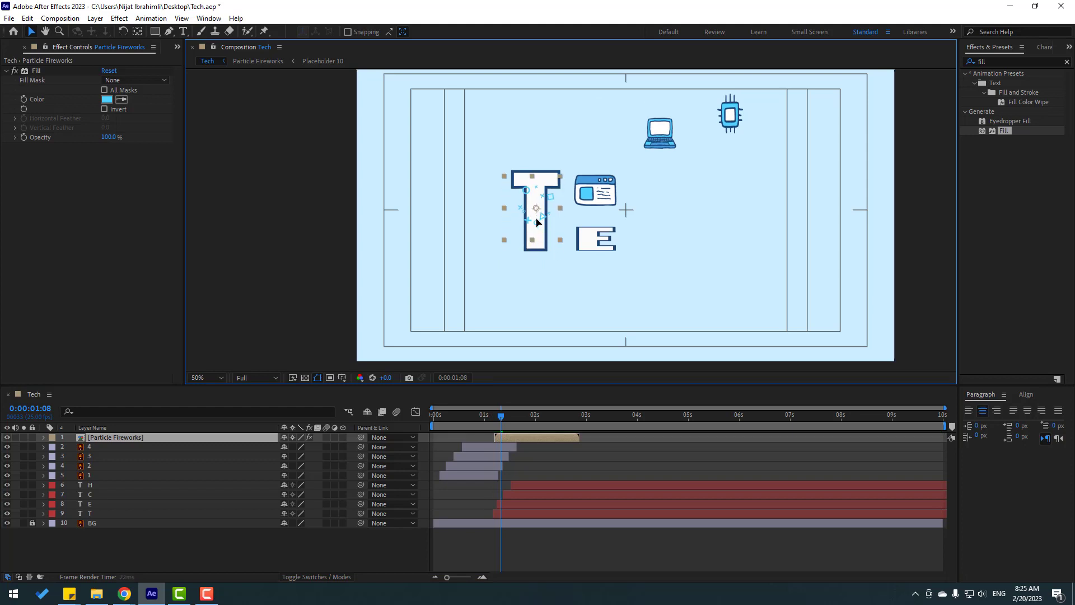
{"action": "key", "text": "space"}
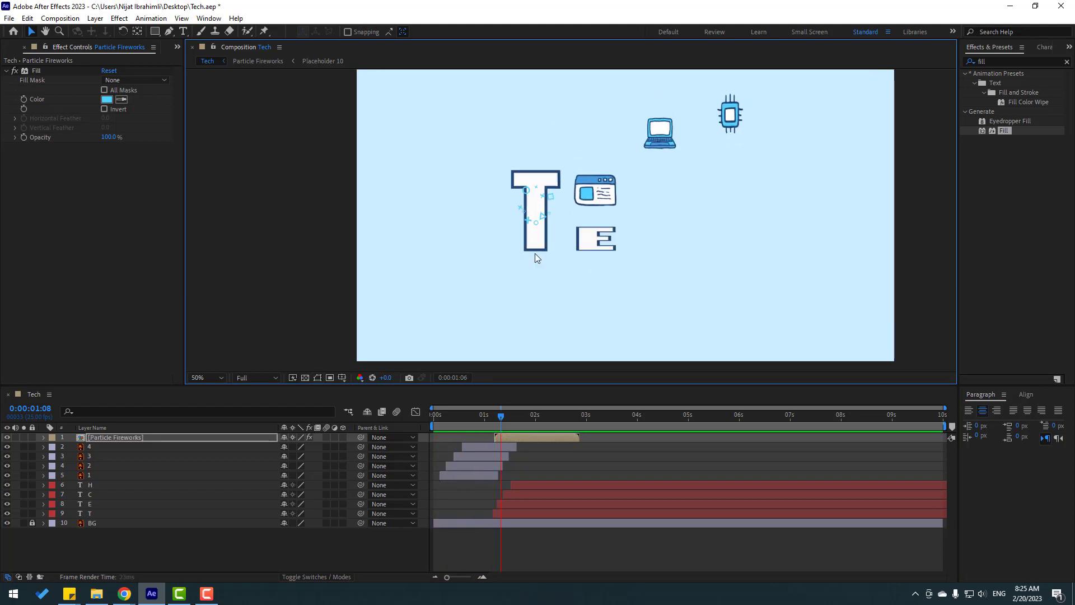
{"action": "key", "text": "space"}
Scale the Particle Fireworks layer to 54% and preview the smaller burst
{"action": "left_click_drag", "start_coordinate": [478, 412], "coordinate": [514, 412]}
{"action": "key", "text": "s"}
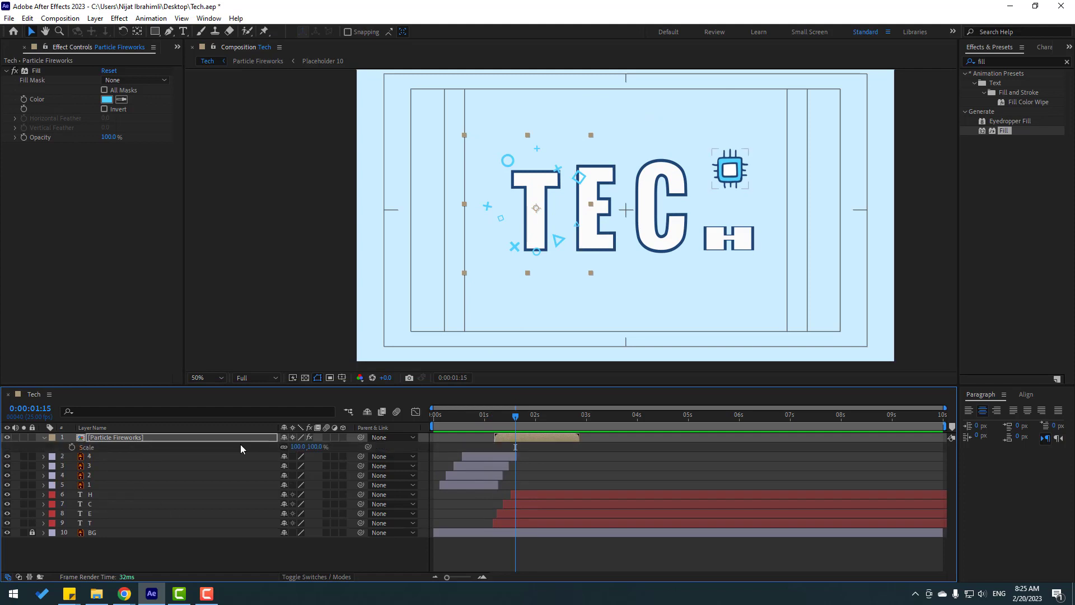
{"action": "left_click_drag", "start_coordinate": [302, 448], "coordinate": [270, 444]}
{"action": "key", "text": "space"}
{"action": "key", "text": "space"}
{"action": "key", "text": "space"}
{"action": "key", "text": "space"}
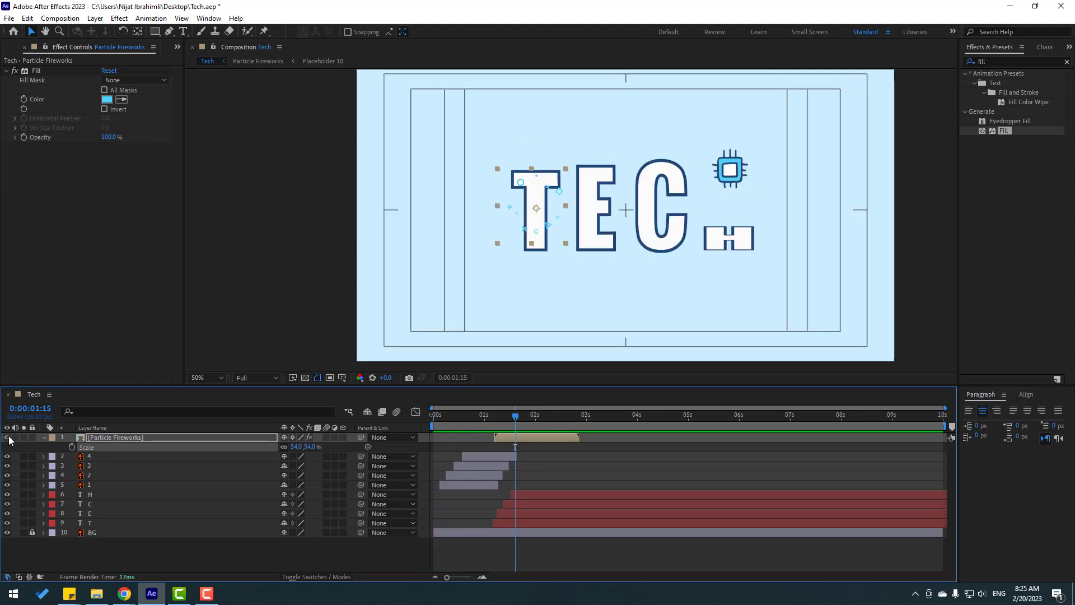
Place the Particle Fireworks layer between the T and BG layers so it bursts behind the letter, and preview it
{"action": "left_click", "coordinate": [44, 438]}
{"action": "left_click", "coordinate": [119, 440]}
{"action": "key", "text": "slash"}
{"action": "left_click_drag", "start_coordinate": [106, 440], "coordinate": [117, 514]}
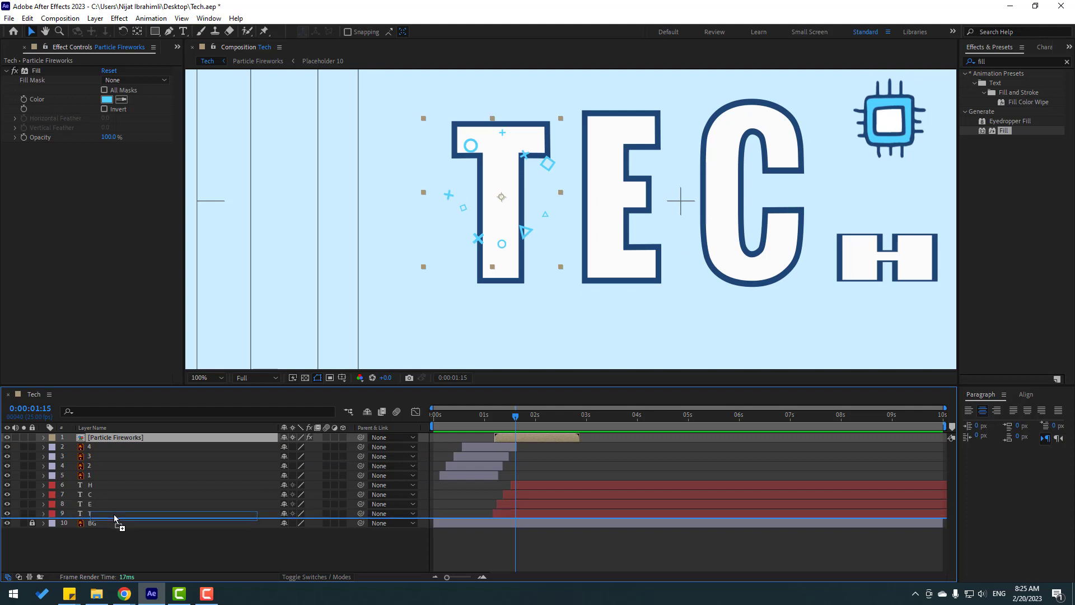
{"action": "key", "text": "space"}
{"action": "key", "text": "comma"}
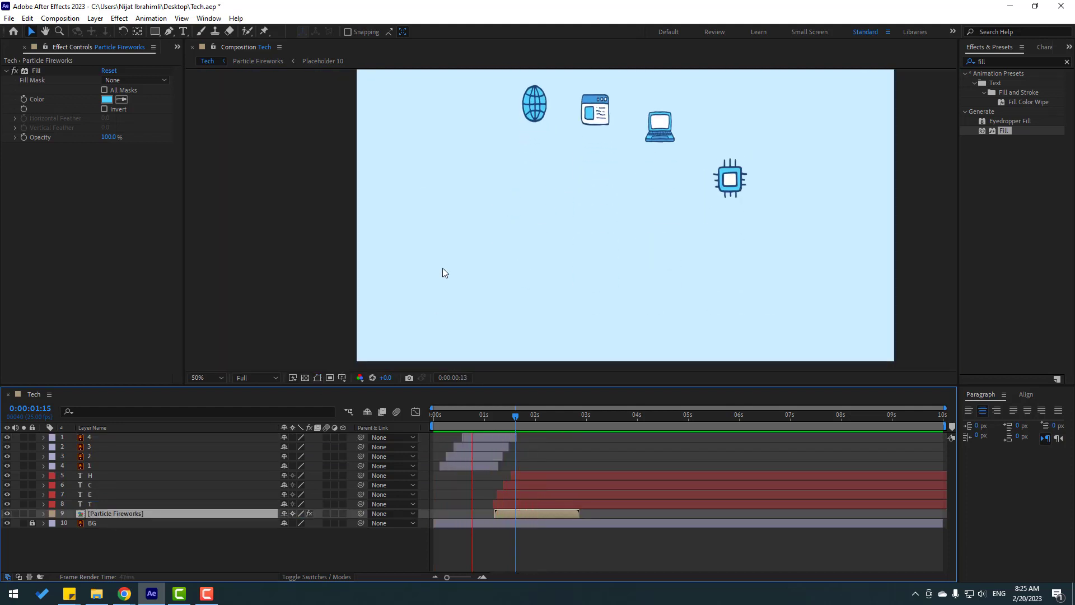
{"action": "key", "text": "space"}
Move the Particle Fireworks layer to start at about 0:00:01:03, just before the T appears, and check the timing
{"action": "left_click_drag", "start_coordinate": [458, 415], "coordinate": [496, 415]}
{"action": "left_click_drag", "start_coordinate": [506, 518], "coordinate": [504, 516]}
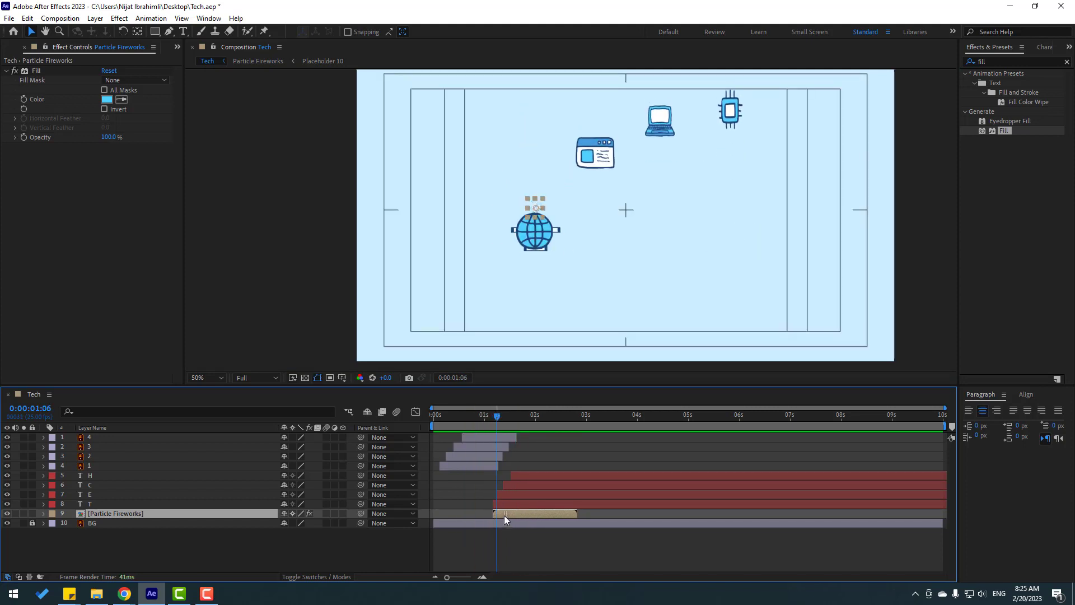
{"action": "key", "text": "space"}
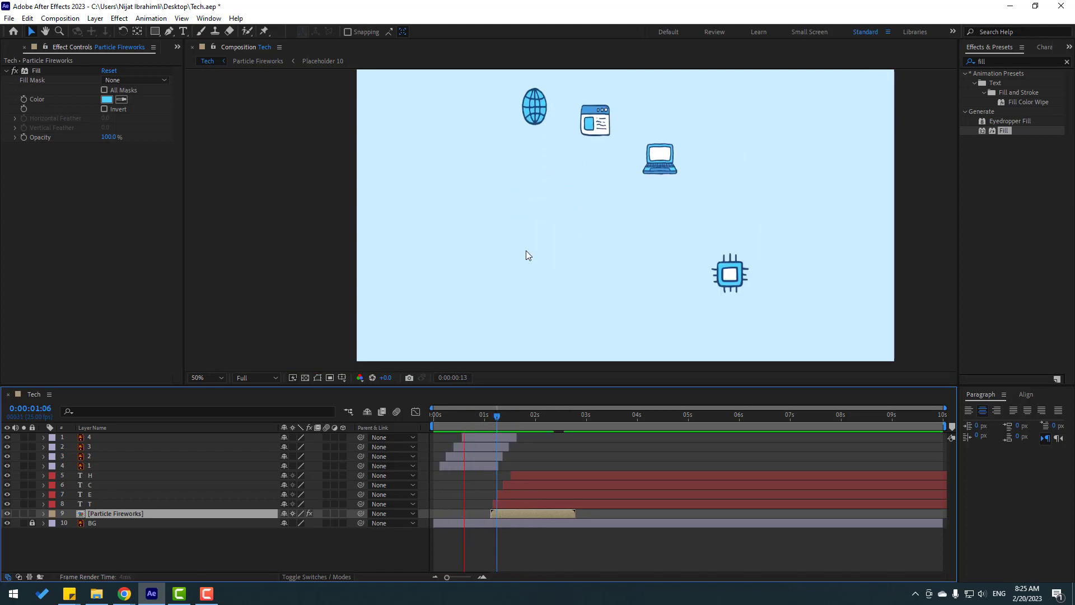
{"action": "key", "text": "space"}
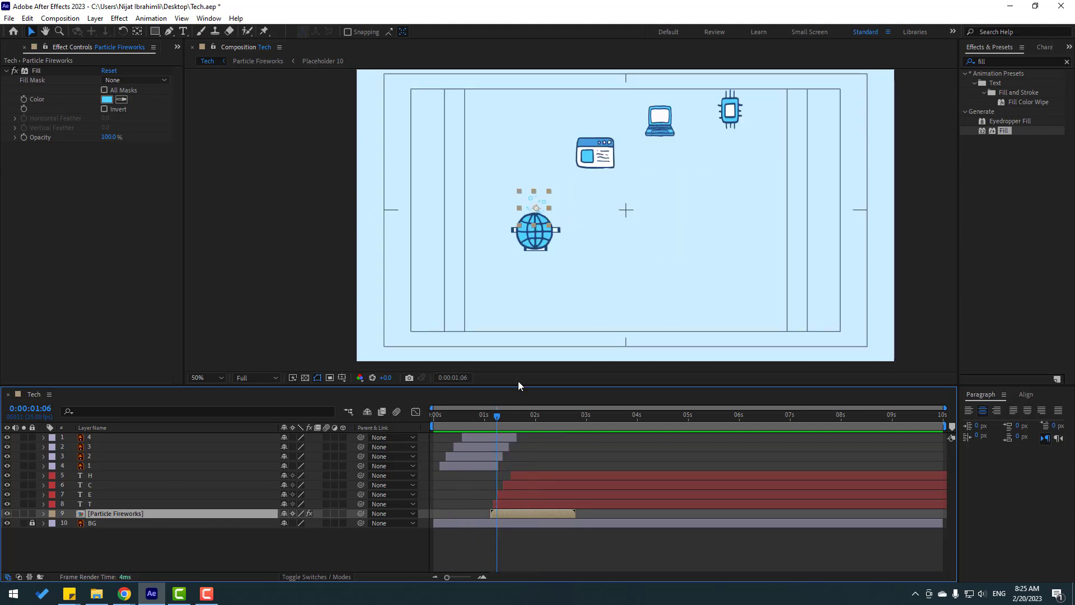
{"action": "left_click_drag", "start_coordinate": [499, 412], "coordinate": [502, 415]}
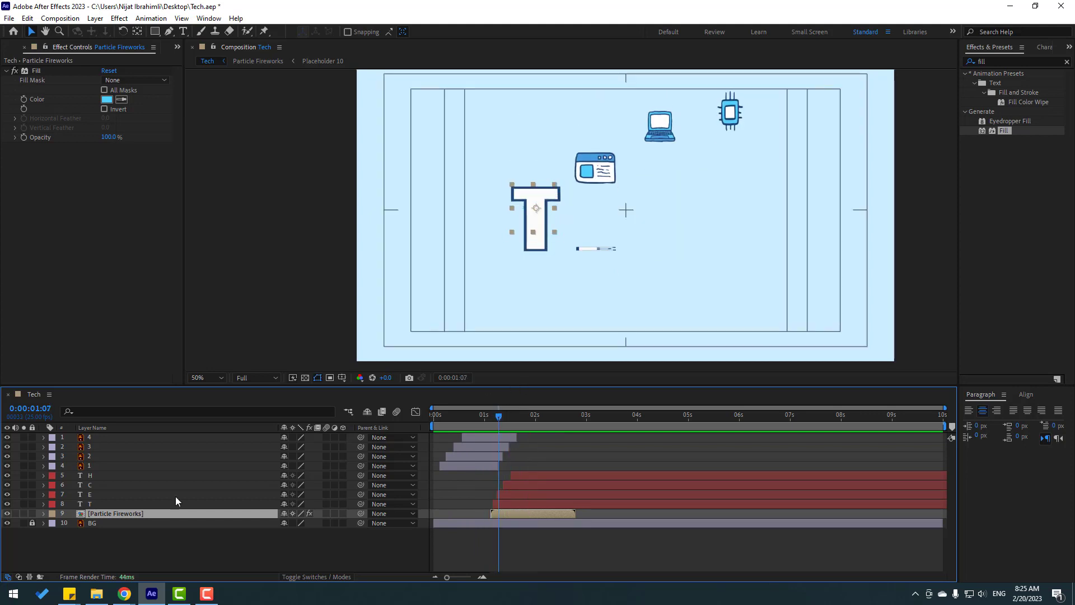
Duplicate the Particle Fireworks layer, start the copy at about 0:00:01:06, place it behind the E, and check the burst
{"action": "key", "text": "ctrl+d"}
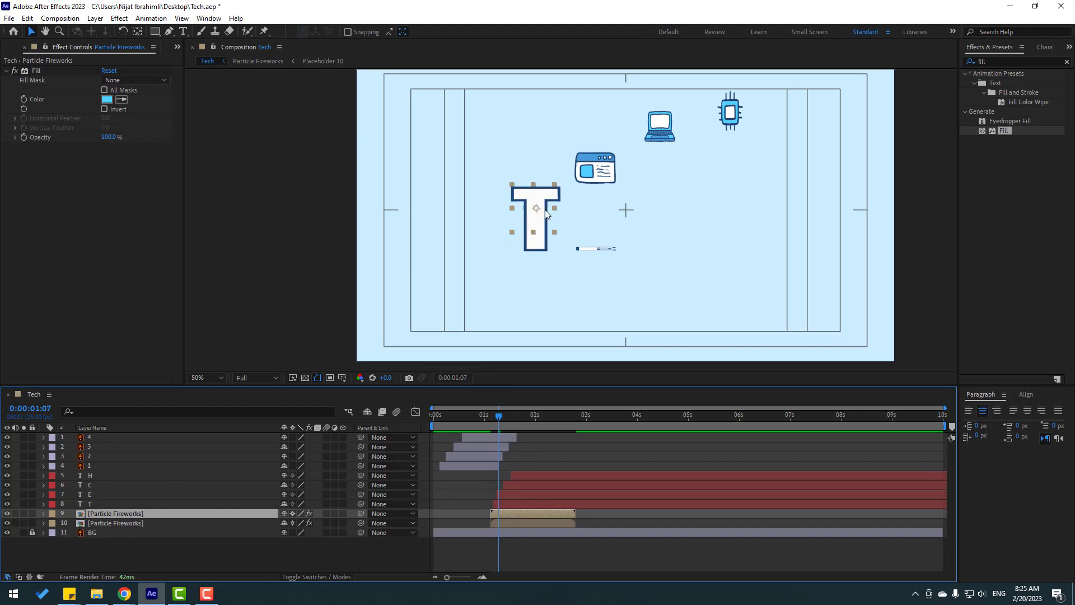
{"action": "key", "text": "Page_Down"}
{"action": "key", "text": "Page_Down"}
{"action": "key", "text": "Page_Down"}
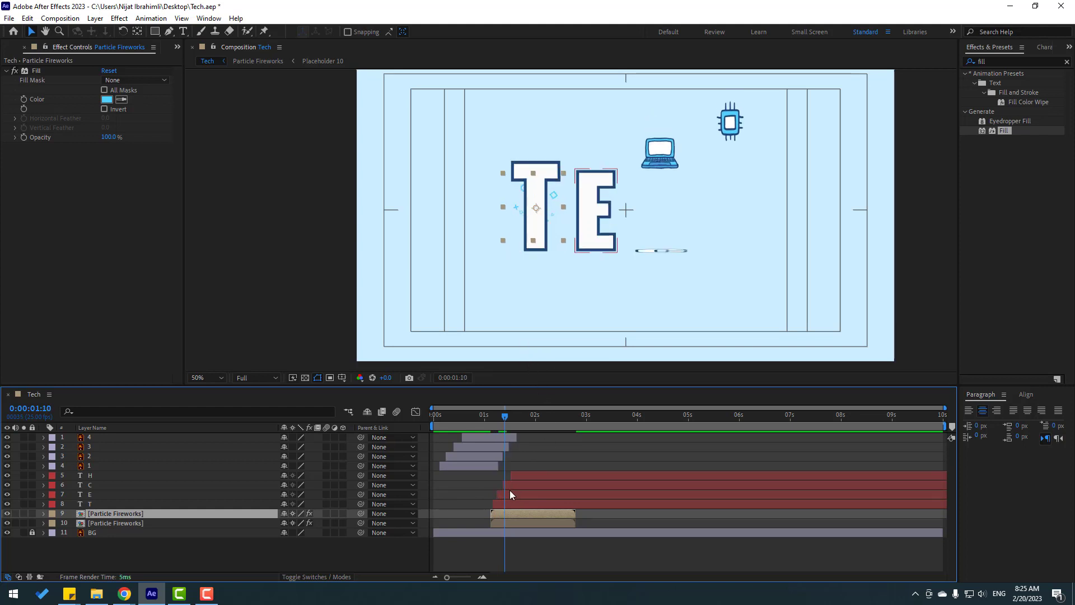
{"action": "left_click_drag", "start_coordinate": [501, 515], "coordinate": [509, 515]}
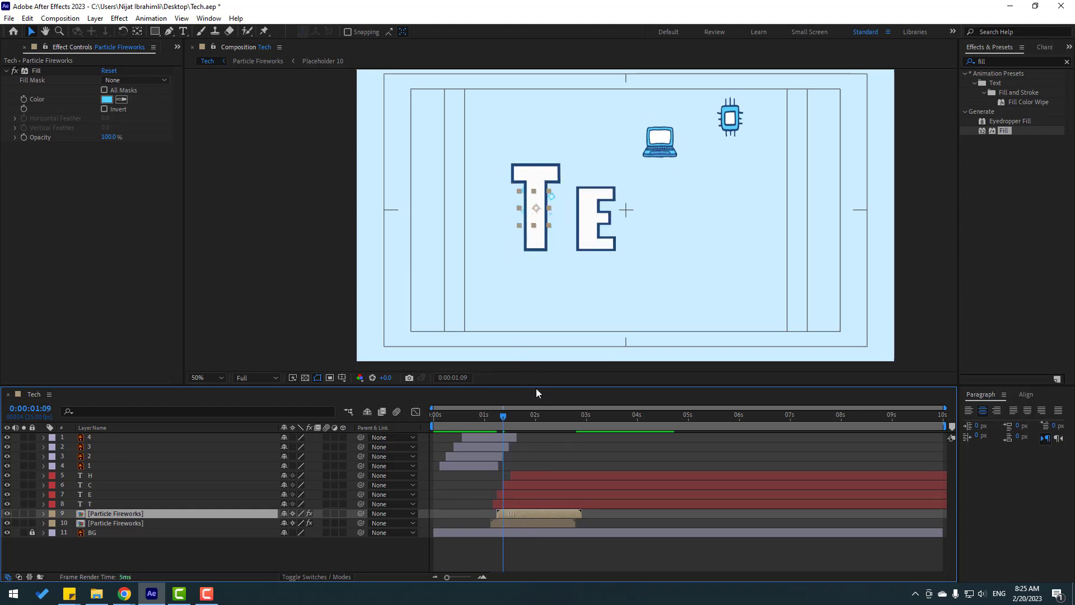
{"action": "left_click_drag", "start_coordinate": [541, 215], "coordinate": [587, 224]}
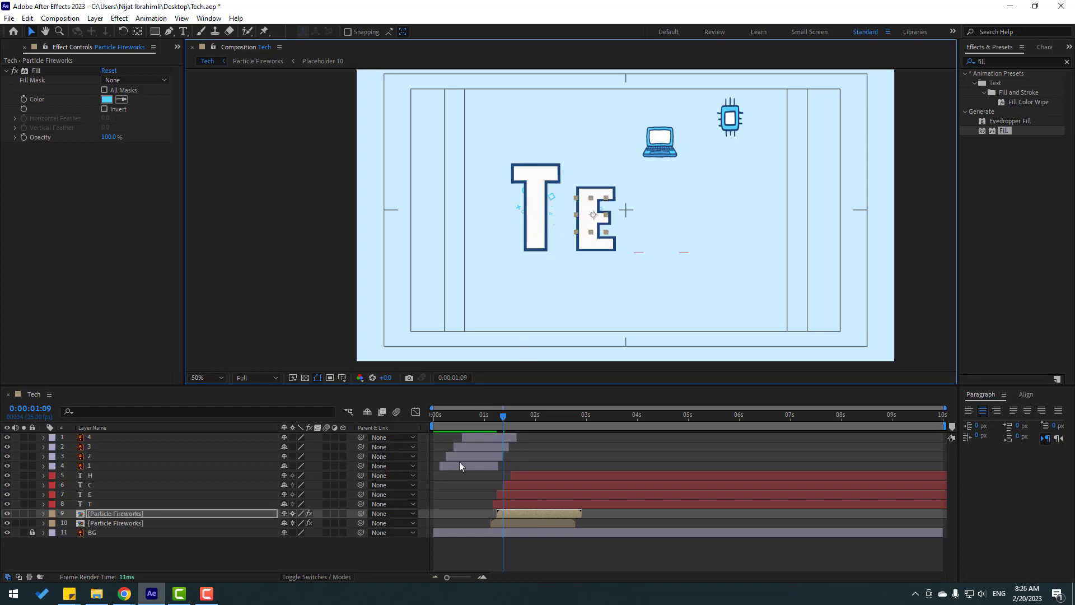
{"action": "left_click_drag", "start_coordinate": [503, 416], "coordinate": [512, 420]}
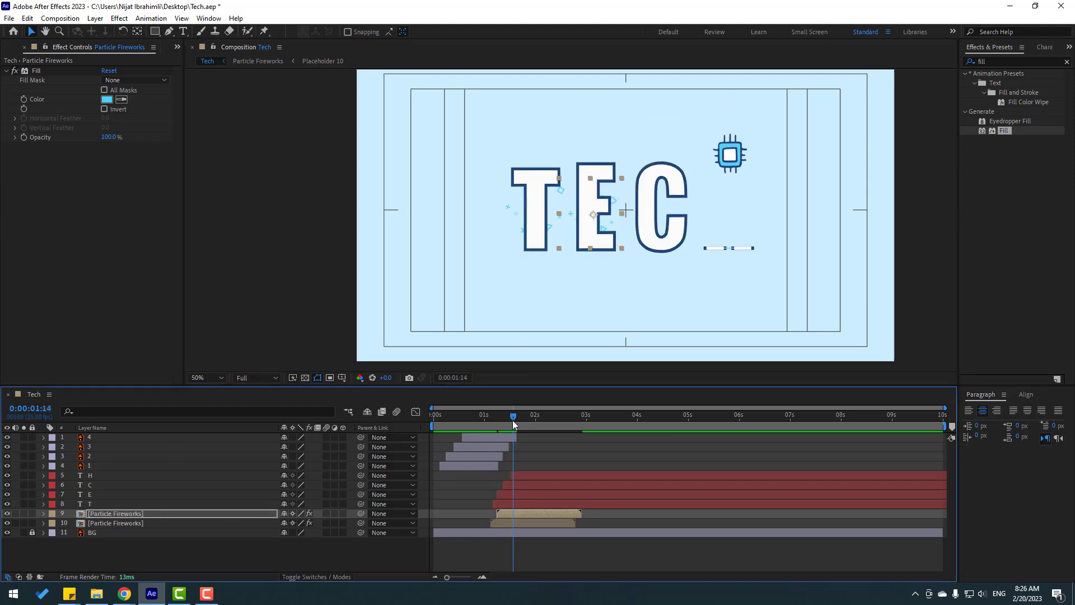
Duplicate the E's Particle Fireworks layer, start the copy at about 0:00:01:09, and place it behind the C
{"action": "left_click", "coordinate": [120, 514]}
{"action": "key", "text": "ctrl+d"}
{"action": "left_click_drag", "start_coordinate": [513, 511], "coordinate": [518, 507]}
{"action": "left_click_drag", "start_coordinate": [596, 224], "coordinate": [653, 220]}
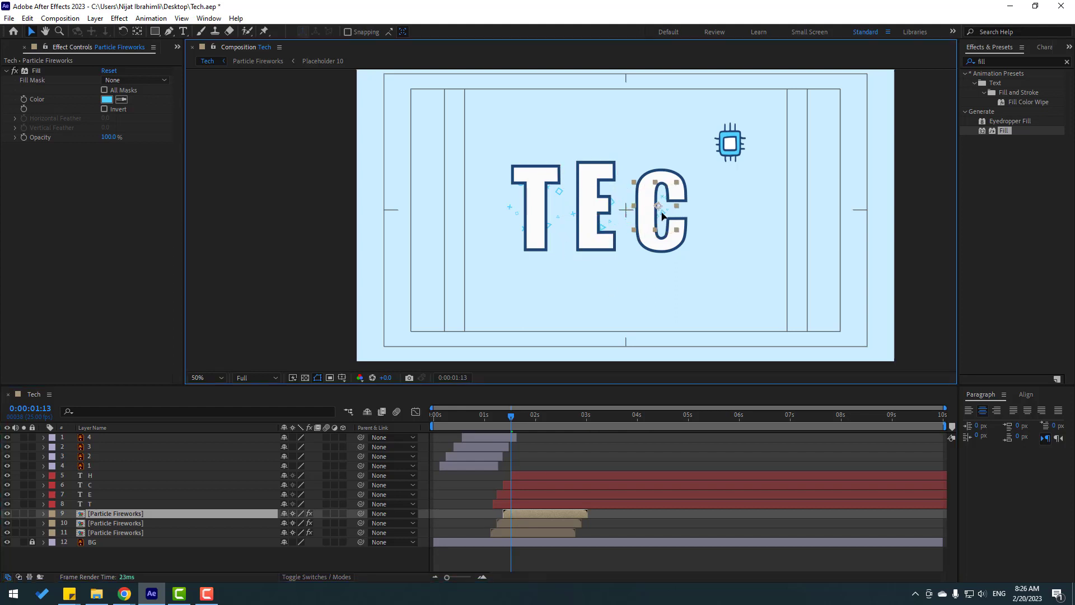
Duplicate the C's Particle Fireworks layer, start the copy at about 0:00:01:23, and place it behind the H
{"action": "key", "text": "ctrl+d"}
{"action": "left_click_drag", "start_coordinate": [512, 516], "coordinate": [542, 516]}
{"action": "left_click", "coordinate": [538, 416]}
{"action": "left_click_drag", "start_coordinate": [670, 209], "coordinate": [731, 218]}
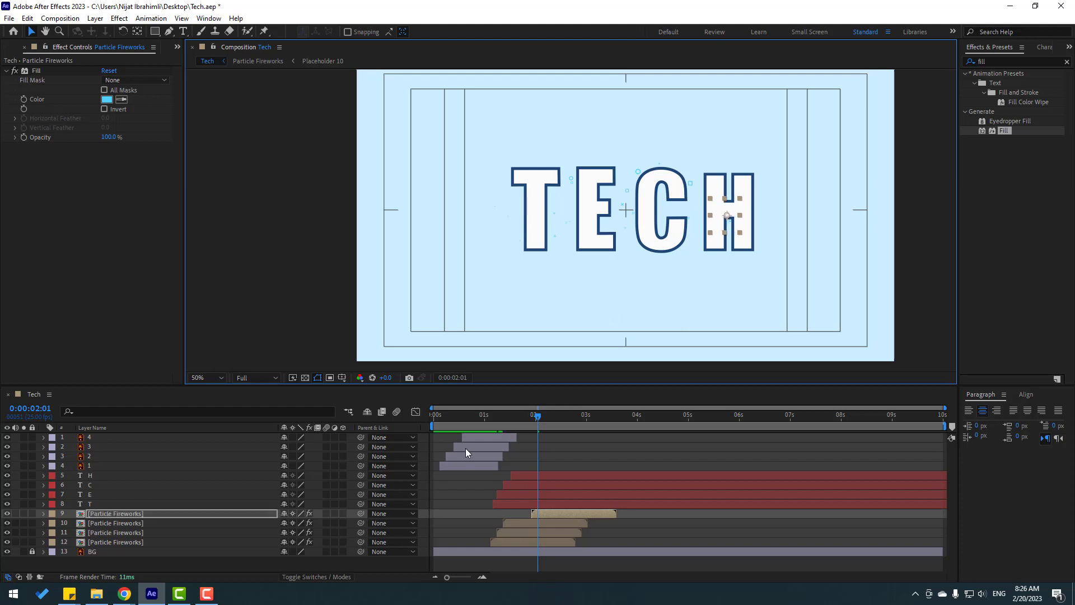
Delay the E's Particle Fireworks layer to about 0:00:01:10 and the C's to about 0:00:01:14, and preview the bursts
{"action": "left_click_drag", "start_coordinate": [478, 412], "coordinate": [502, 423]}
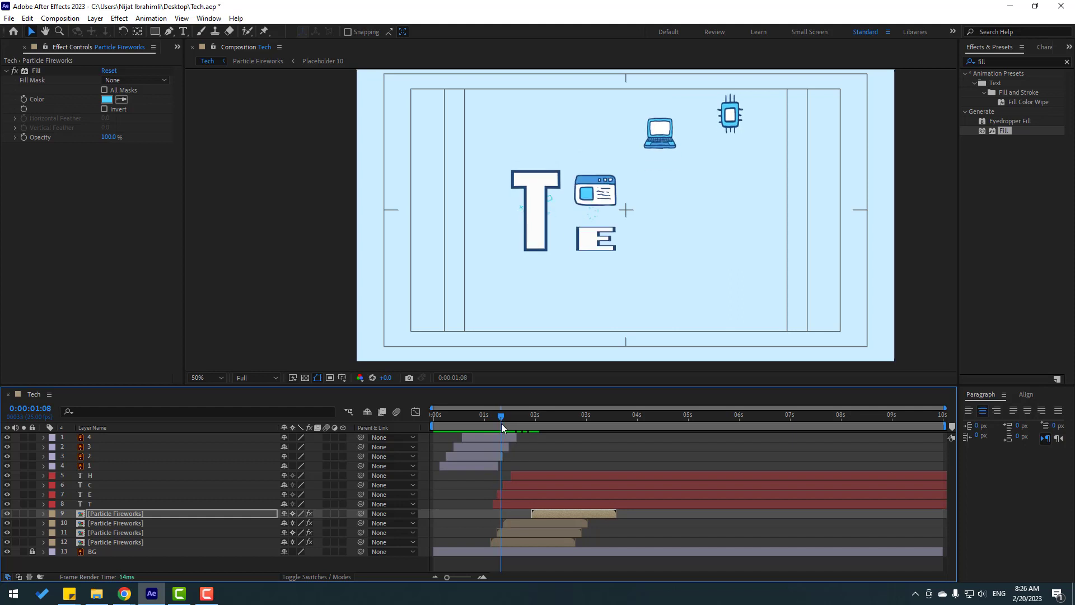
{"action": "left_click", "coordinate": [514, 532]}
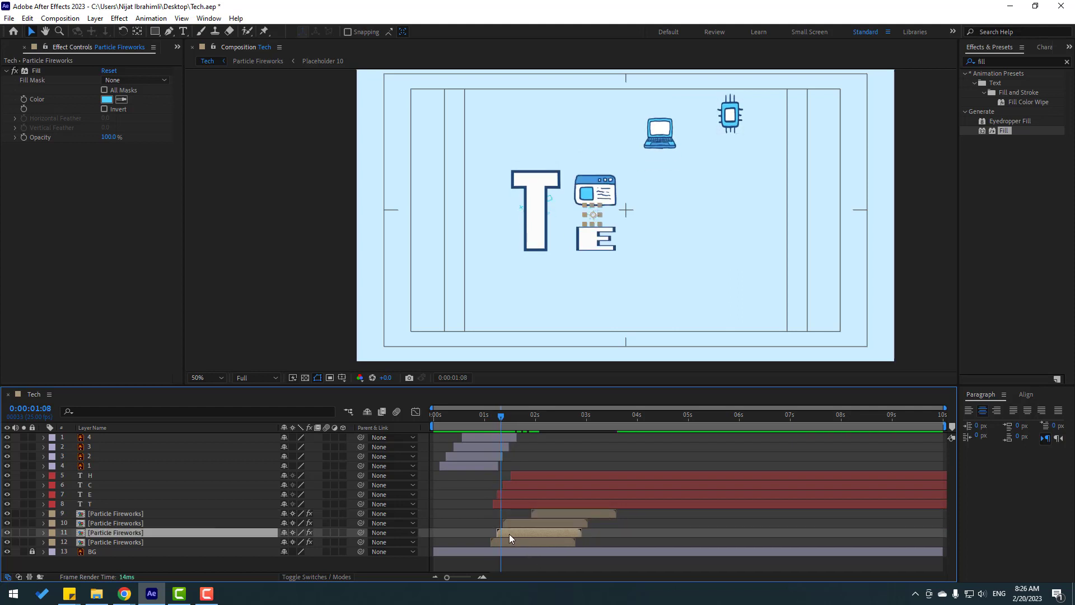
{"action": "mouse_move", "coordinate": [515, 533]}
{"action": "left_mouse_down"}
{"action": "mouse_move", "coordinate": [538, 523]}
{"action": "mouse_move", "coordinate": [527, 530]}
{"action": "left_mouse_up"}
{"action": "left_click_drag", "start_coordinate": [526, 530], "coordinate": [524, 531]}
{"action": "key", "text": "space"}
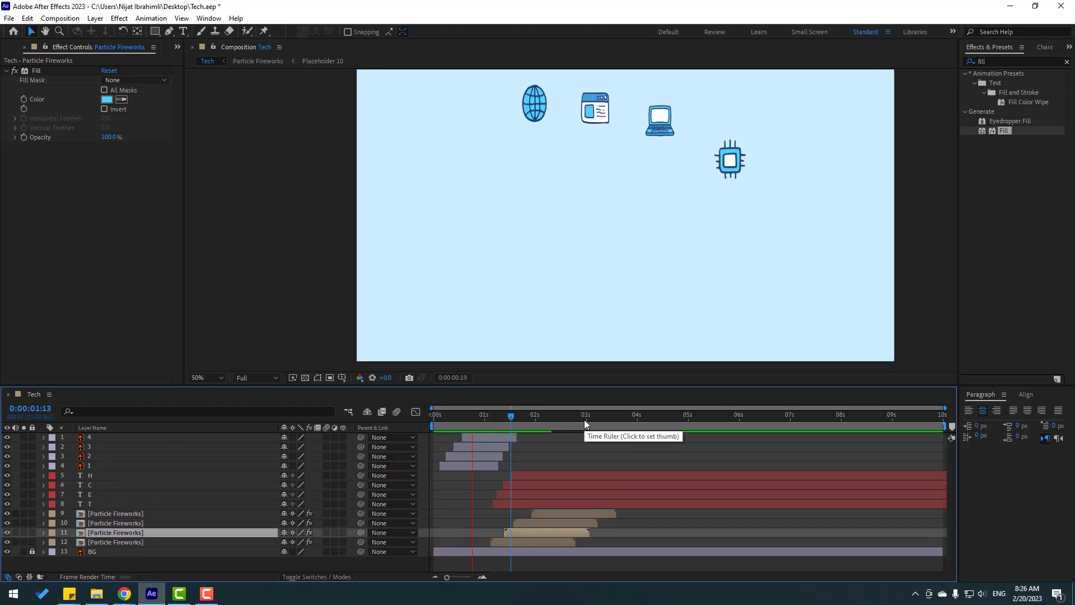
{"action": "key", "text": "space"}
Shift the C's Particle Fireworks layer earlier to start at about 0:00:01:11, checking it against the letter's appearance
{"action": "mouse_move", "coordinate": [509, 417]}
{"action": "left_mouse_down"}
{"action": "mouse_move", "coordinate": [522, 416]}
{"action": "mouse_move", "coordinate": [507, 417]}
{"action": "left_mouse_up"}
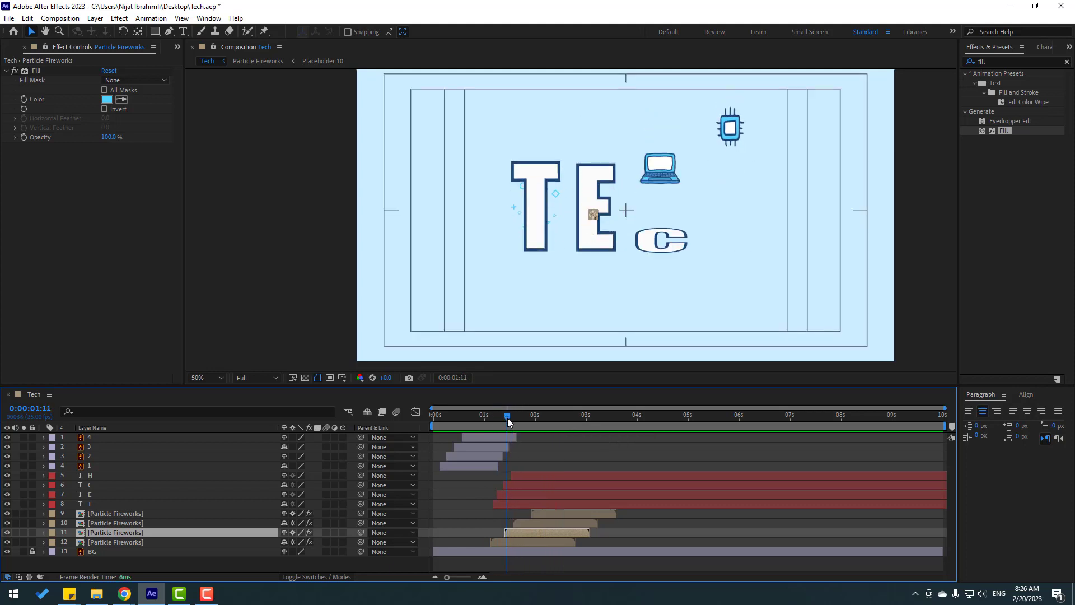
{"action": "left_click_drag", "start_coordinate": [530, 522], "coordinate": [525, 523]}
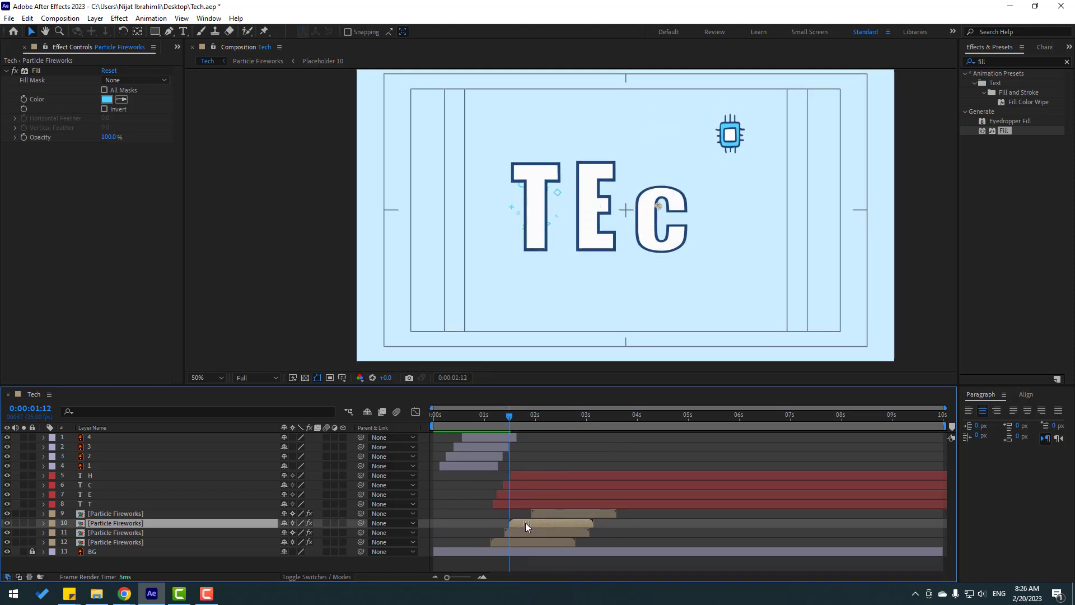
{"action": "left_click_drag", "start_coordinate": [495, 422], "coordinate": [519, 418]}
{"action": "key", "text": "Page_Up"}
{"action": "left_click_drag", "start_coordinate": [520, 522], "coordinate": [519, 521]}
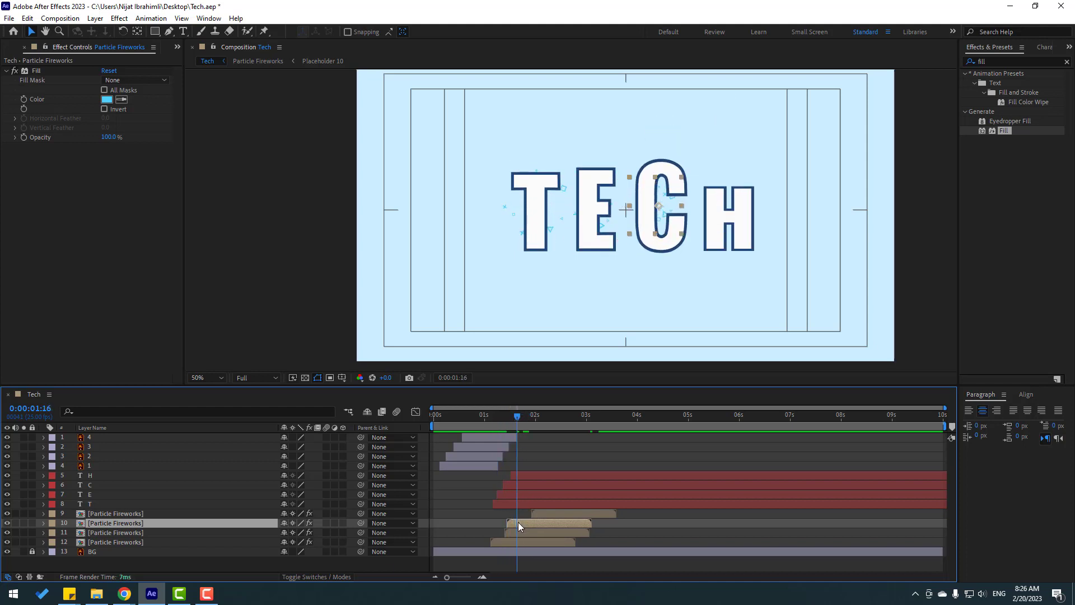
Move the H's Particle Fireworks layer to start at about 0:00:01:14, as the H appears, and preview the animation
{"action": "left_click_drag", "start_coordinate": [486, 417], "coordinate": [514, 422]}
{"action": "key", "text": "Page_Down"}
{"action": "key", "text": "Page_Down"}
{"action": "key", "text": "Page_Down"}
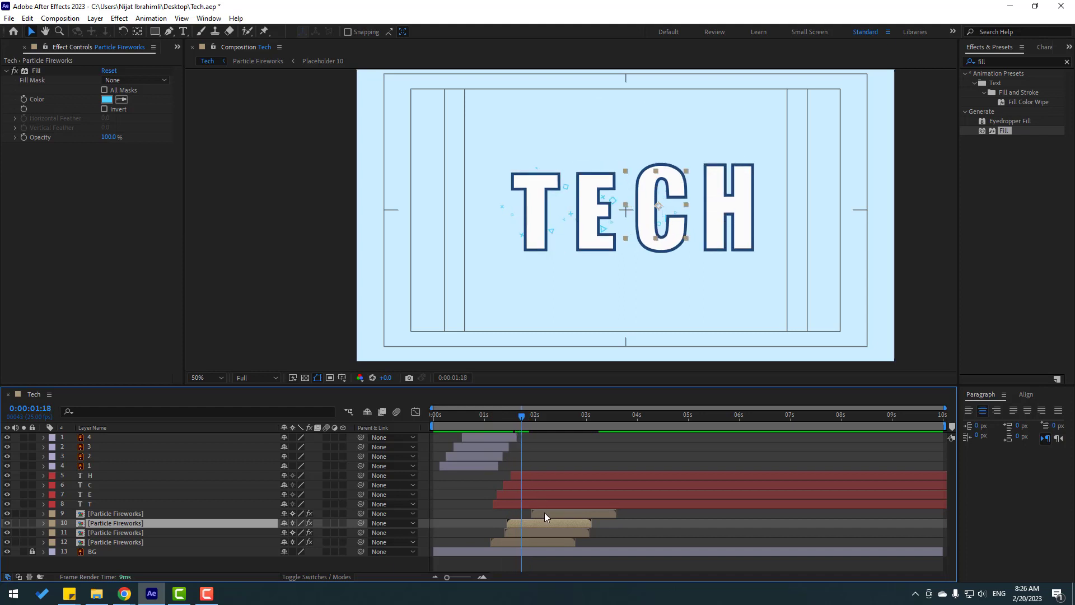
{"action": "key", "text": "Page_Up"}
{"action": "key", "text": "Page_Up"}
{"action": "key", "text": "Page_Up"}
{"action": "left_click_drag", "start_coordinate": [543, 515], "coordinate": [526, 514]}
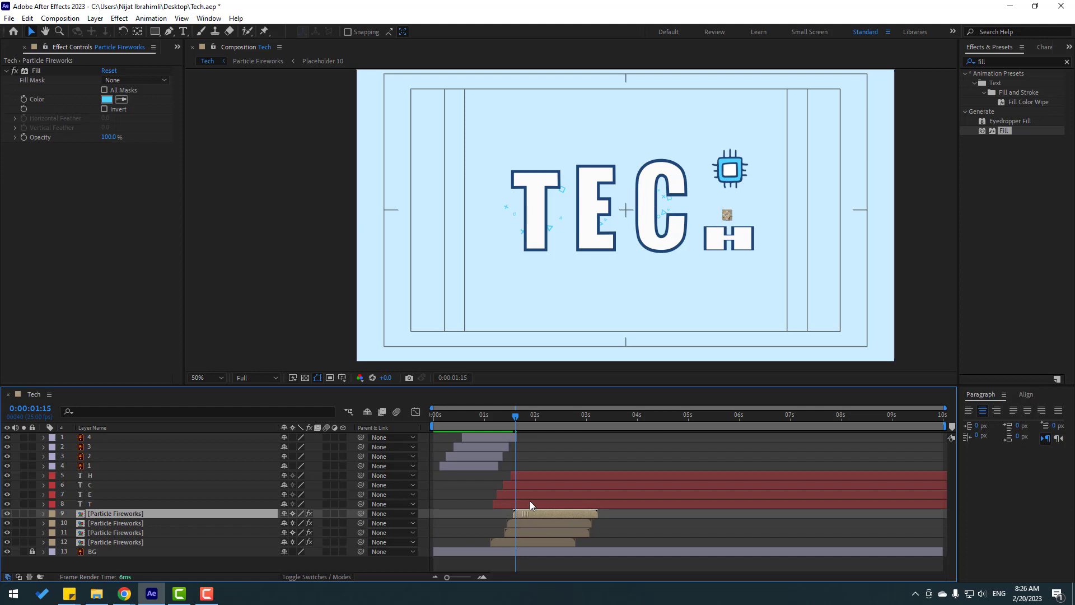
{"action": "key", "text": "Page_Down"}
{"action": "key", "text": "space"}
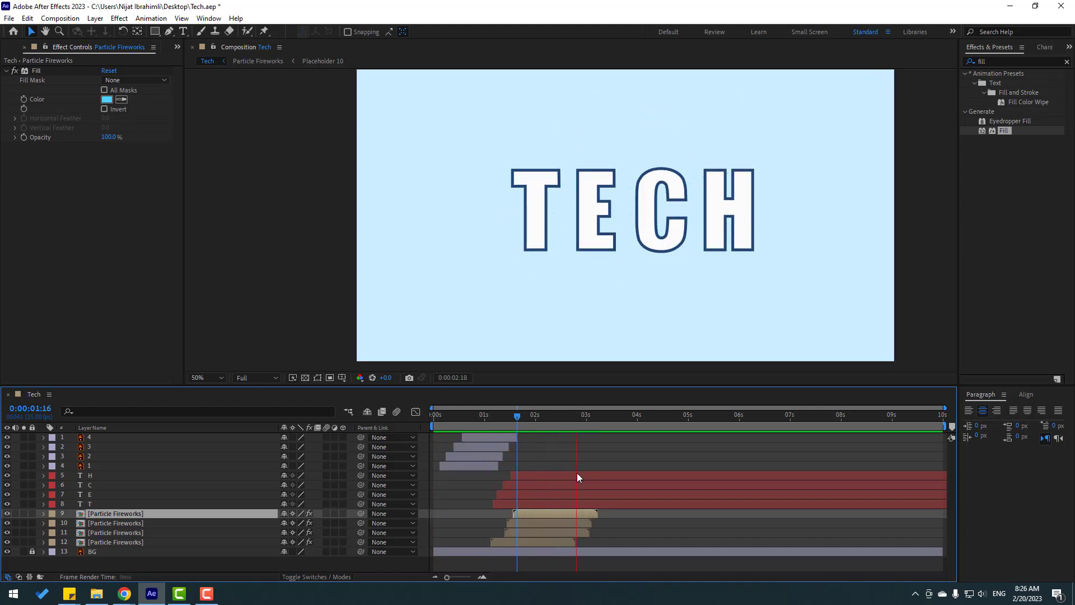
End the work area at 0:00:03:10 and preview the shortened animation
{"action": "left_click_drag", "start_coordinate": [598, 416], "coordinate": [607, 419]}
{"action": "key", "text": "n"}
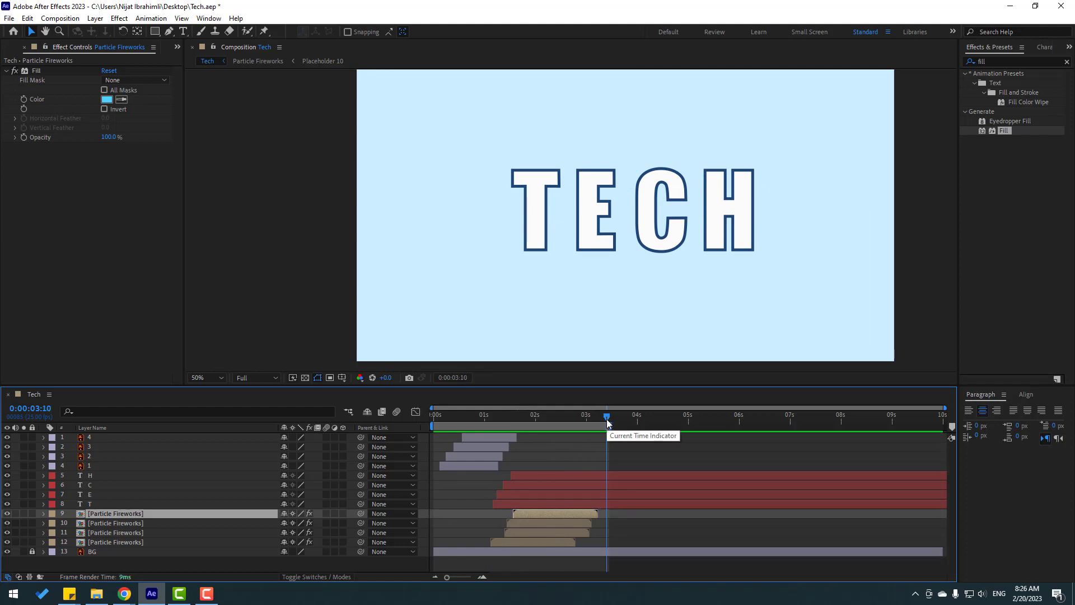
{"action": "key", "text": "space"}
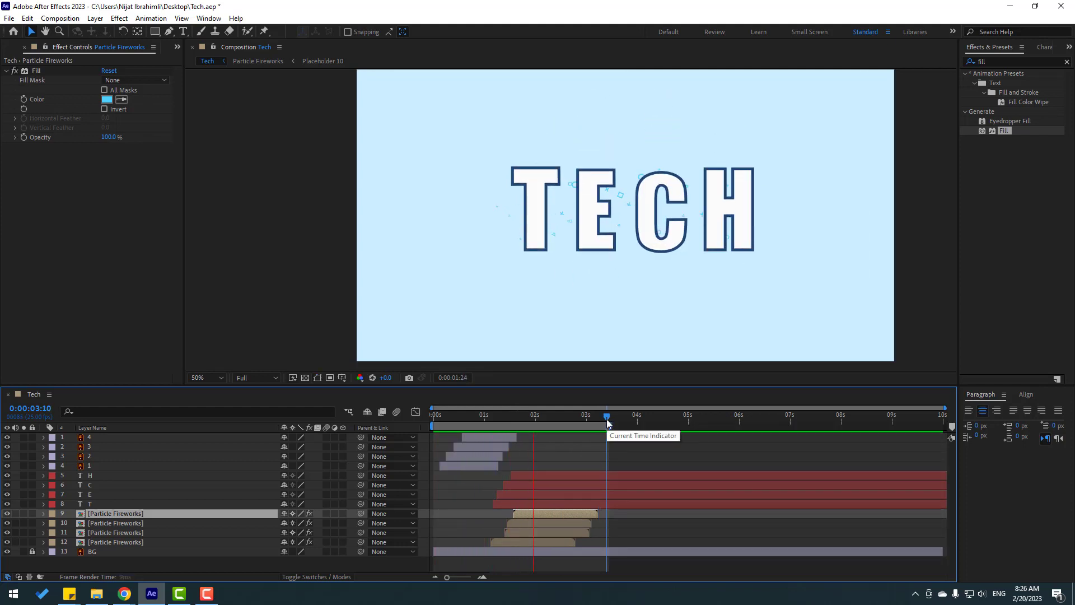